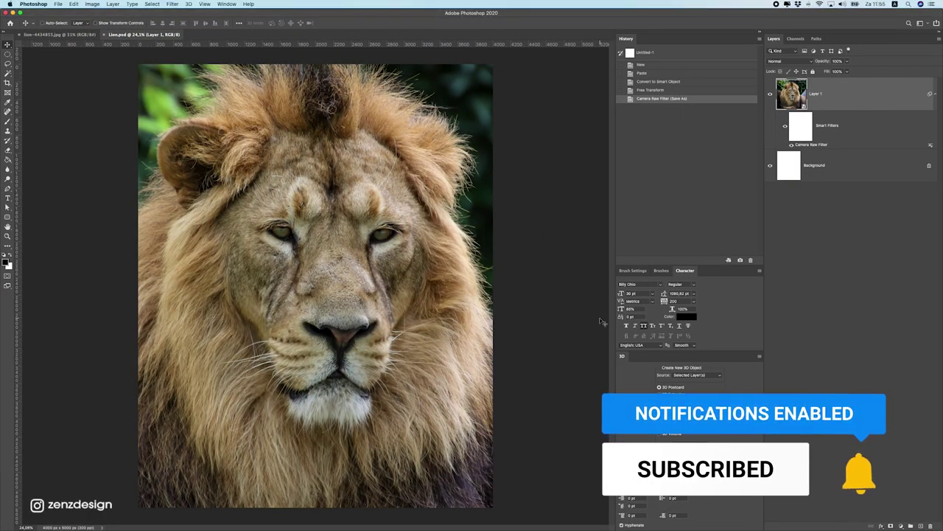
Rasterize Layer 1 so its Camera Raw smart filter merges into the lion's pixels
scroll(276, 208, "up", 3)
scroll(303, 216, "up", 3)
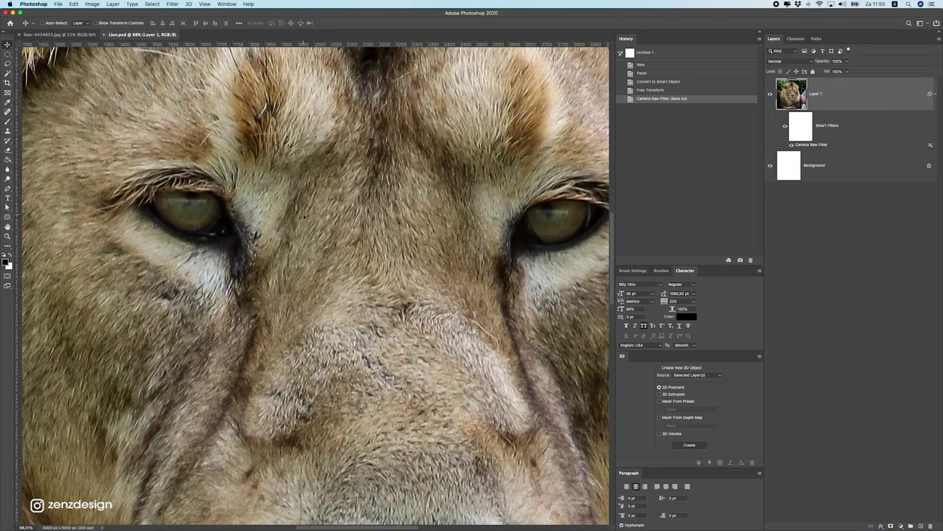
right_click(843, 99)
left_click(792, 229)
scroll(206, 169, "up", 3)
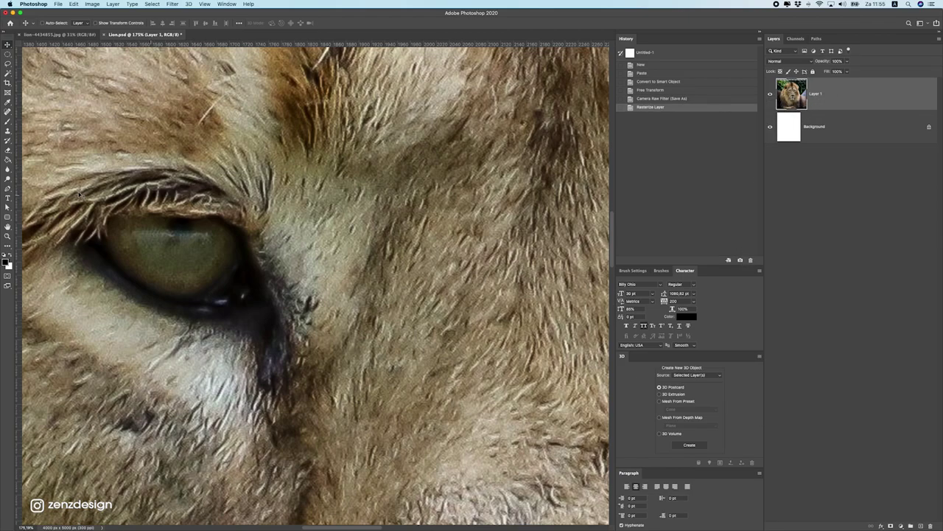
Clone-stamp clean iris texture over the reflection in the lion's left eye
left_click(7, 130)
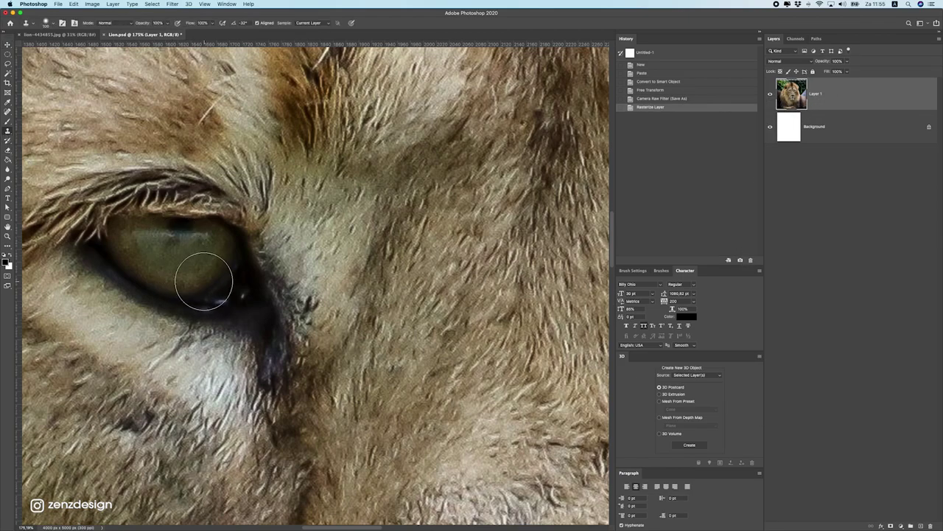
left_click(174, 230)
left_click(184, 234)
left_click_drag(186, 232, 184, 253)
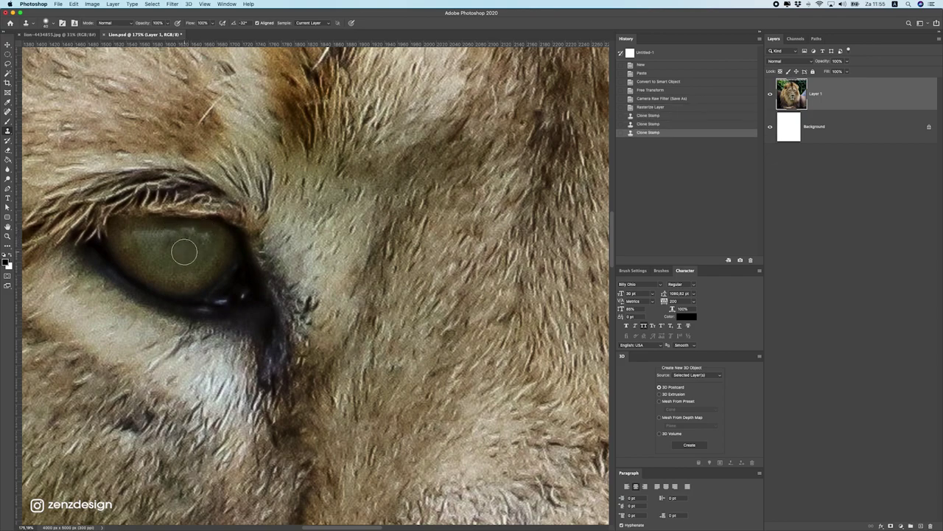
left_click(177, 247)
Clone a clean sampled patch over the reflection in the other iris
scroll(346, 254, "right", 10)
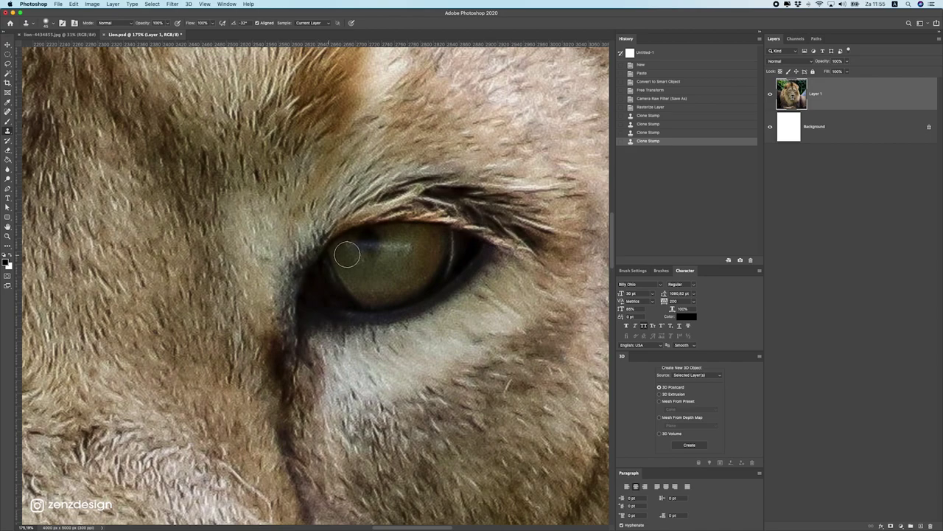
left_click_drag(399, 240, 368, 266)
key("super+z")
key("super+shift+z")
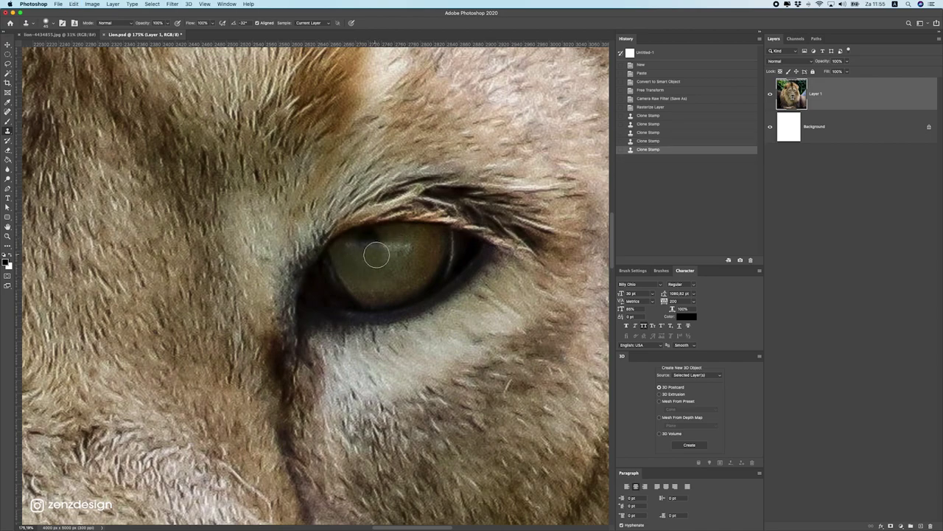
left_click(372, 246)
key("super+z")
key("super+shift+z")
left_click(375, 234)
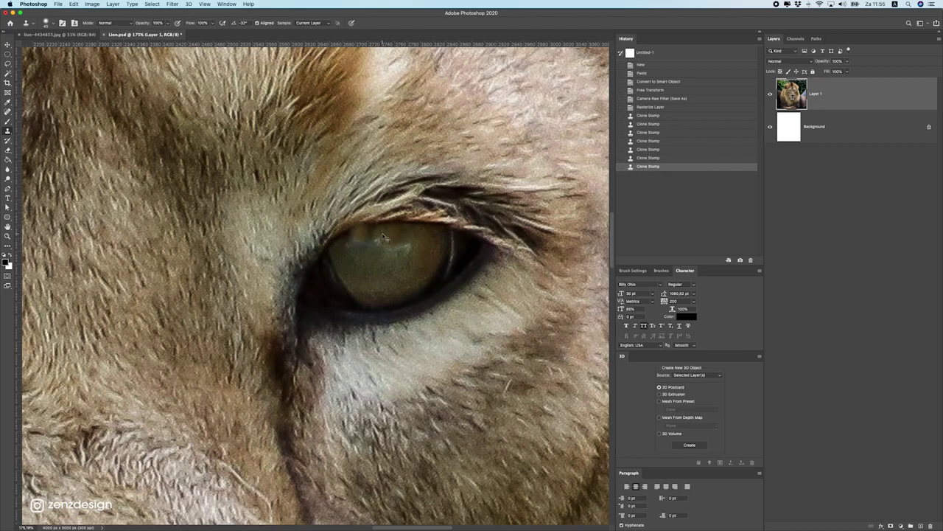
key("super+z")
key("super+shift+z")
left_click(372, 243)
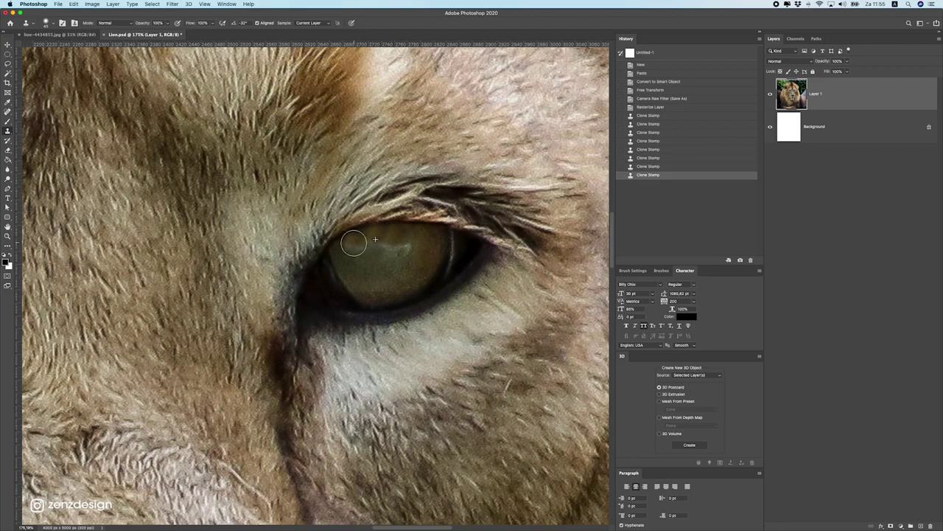
left_click(354, 244)
Fit the whole lion in view and clone one more patch onto the left iris
key("super+minus")
key("super+minus")
key("super+0")
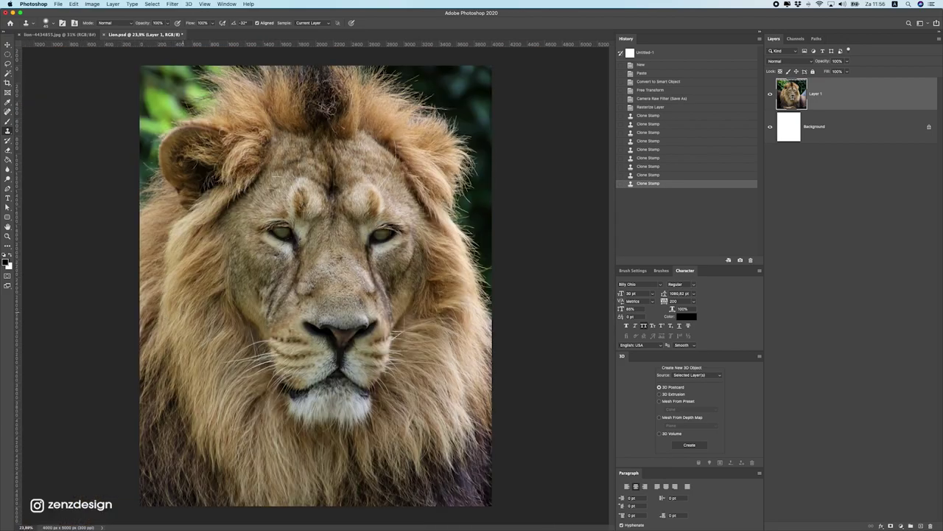
key("super+minus")
scroll(283, 233, "up", 8)
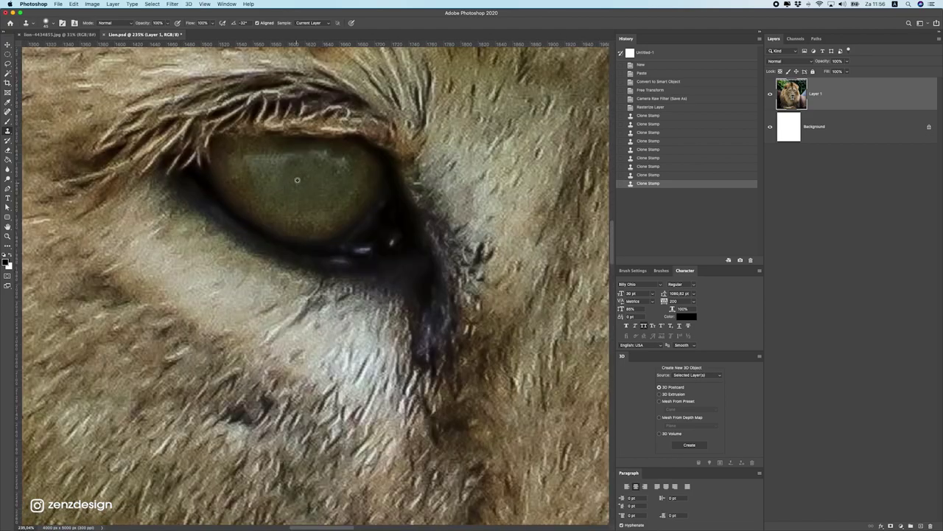
left_click(291, 154)
key("super+z")
left_click(294, 159)
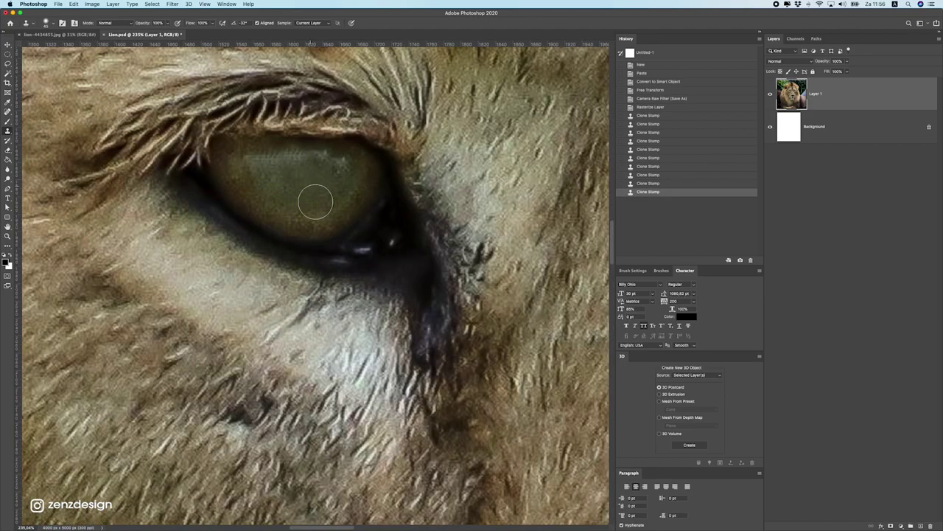
scroll(295, 216, "down", 10)
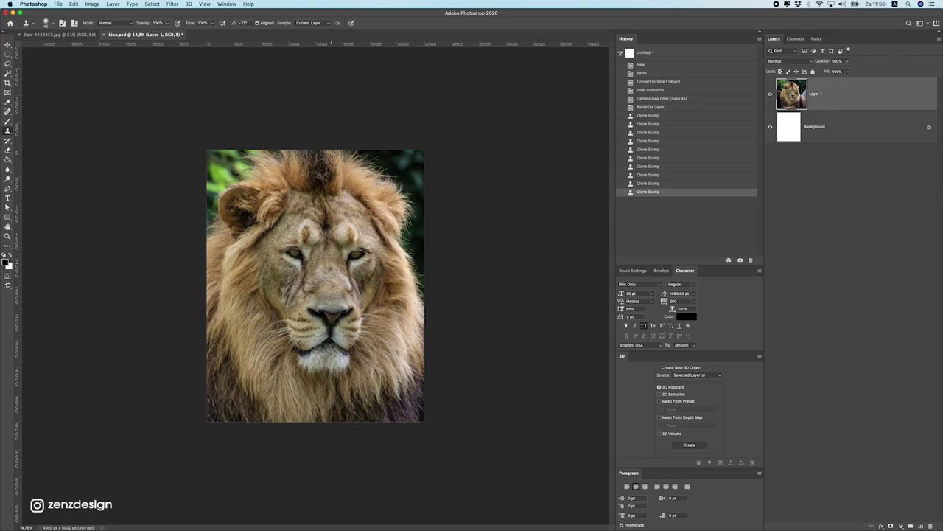
scroll(308, 260, "up", 3)
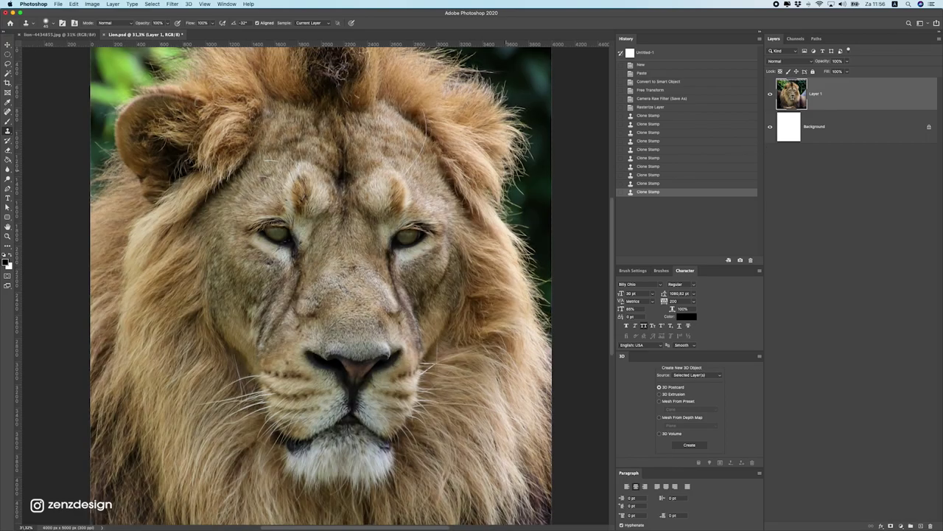
scroll(200, 231, "up", 1)
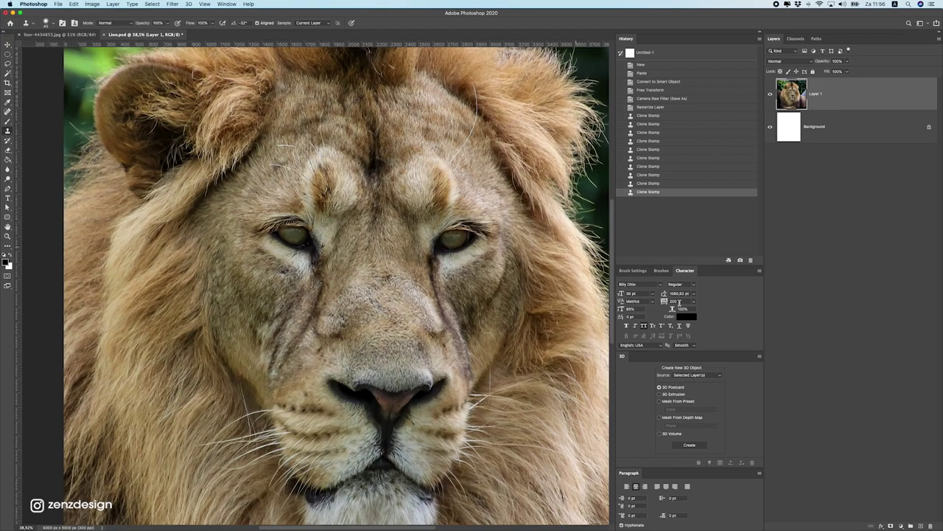
Add a new layer above the lion, fill it with 50% Gray, and blend it as Overlay
left_click(920, 525)
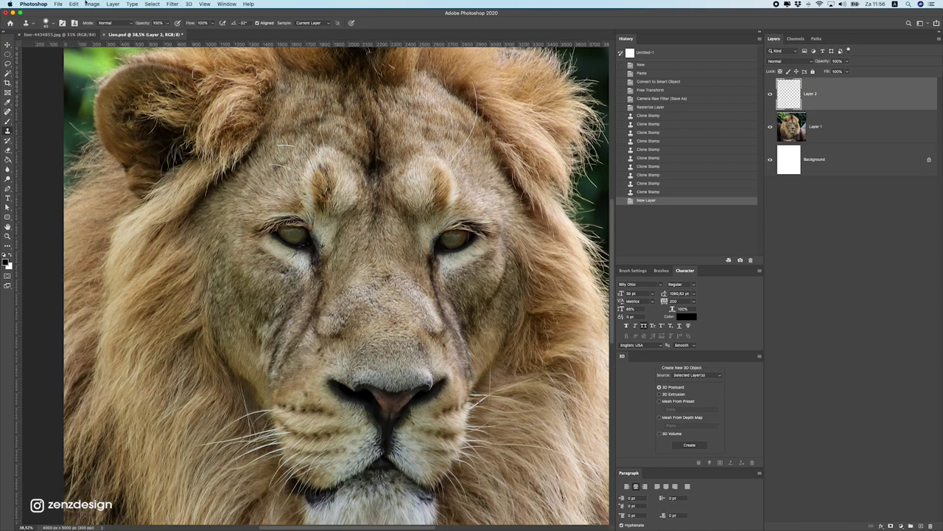
left_click(86, 3)
left_click(89, 122)
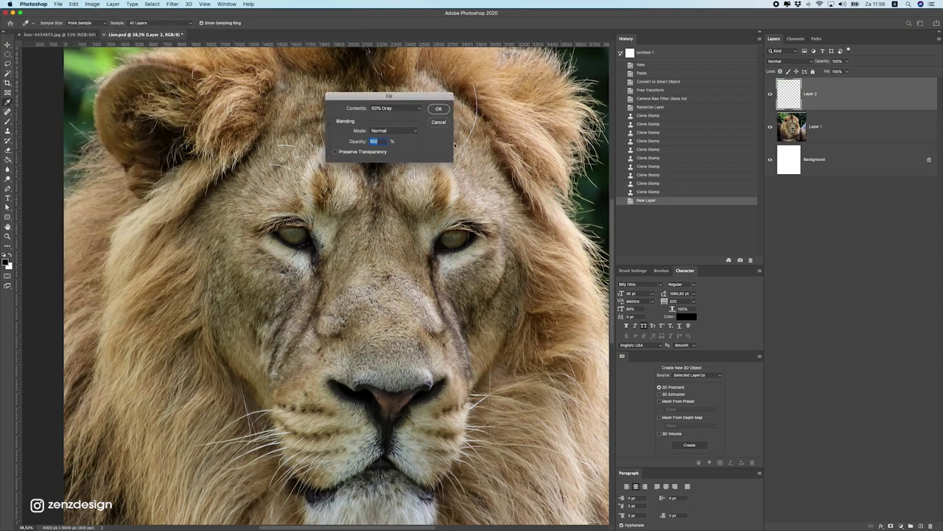
left_click(437, 109)
left_click(785, 61)
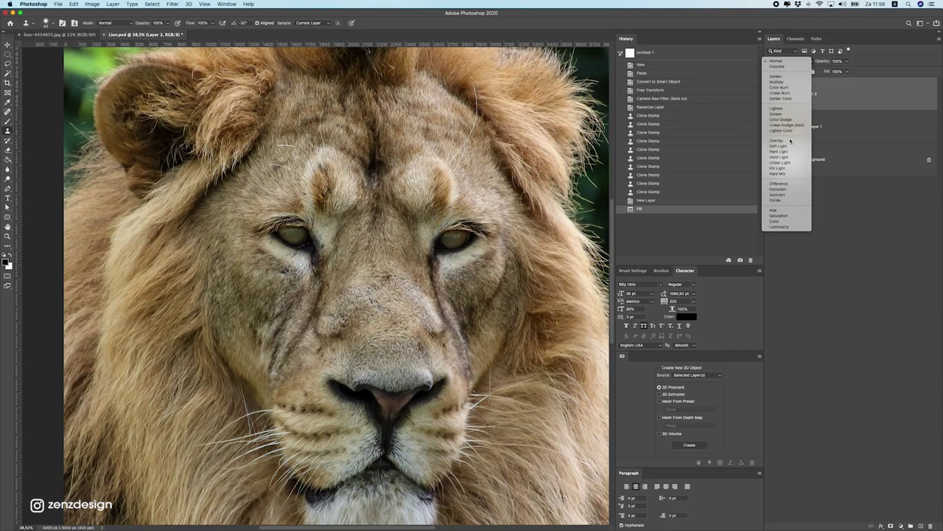
left_click(782, 140)
Dodge the left iris on the grey layer to make it glow
scroll(291, 202, "up", 3)
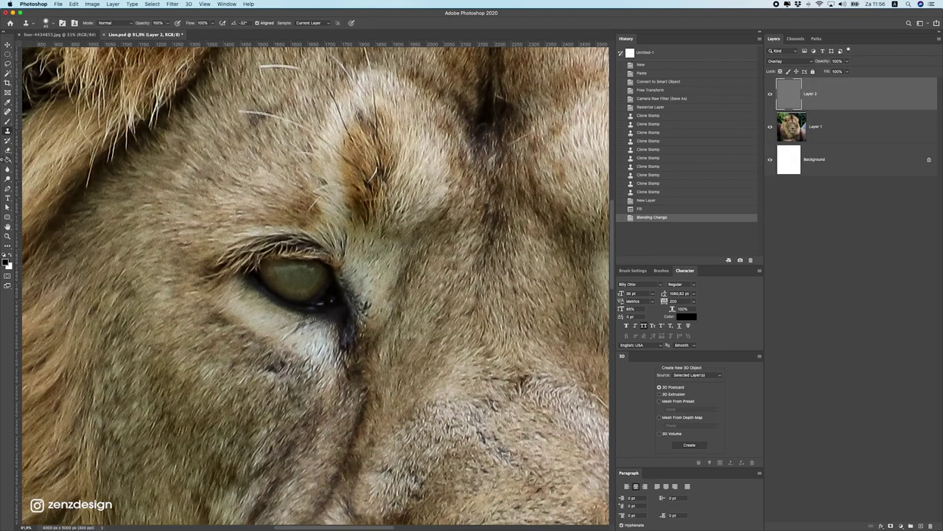
left_click(8, 178)
left_click(33, 178)
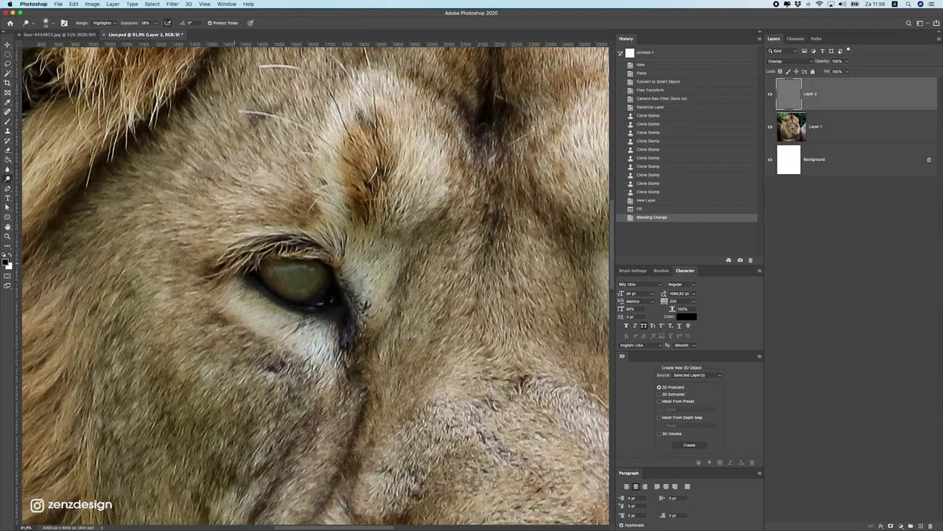
left_click_drag(255, 270, 309, 280)
left_click(275, 275)
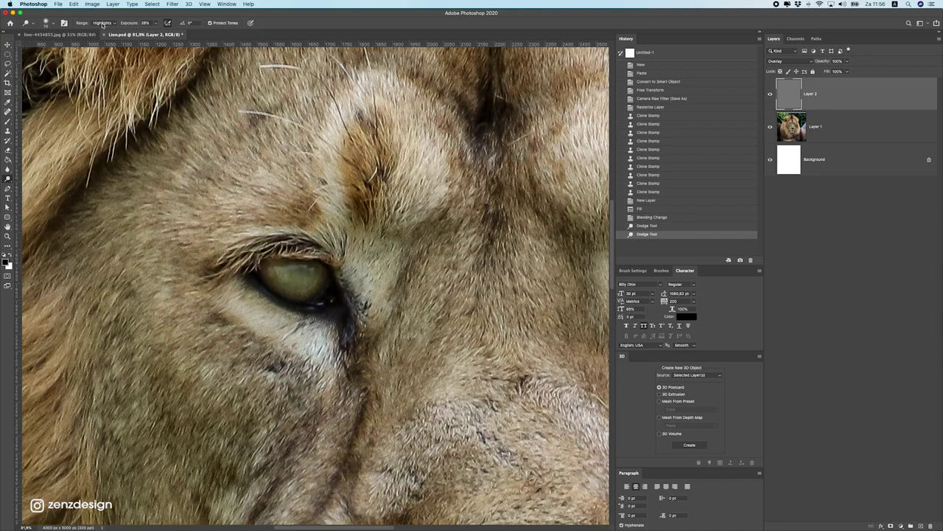
left_click(308, 297)
left_click(294, 275)
left_click(295, 274)
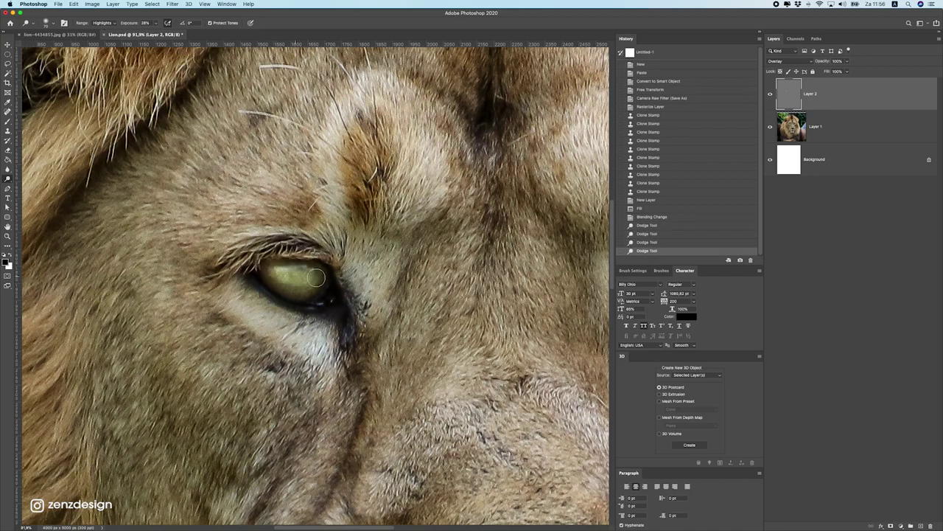
Dodge the other iris with several strokes to brighten it
scroll(227, 245, "right", 10)
left_click_drag(227, 246, 283, 239)
mouse_move(284, 239)
left_mouse_down()
mouse_move(221, 243)
mouse_move(280, 244)
mouse_move(283, 232)
left_mouse_up()
left_click_drag(284, 232, 225, 239)
scroll(271, 273, "down", 5)
scroll(271, 273, "down", 3)
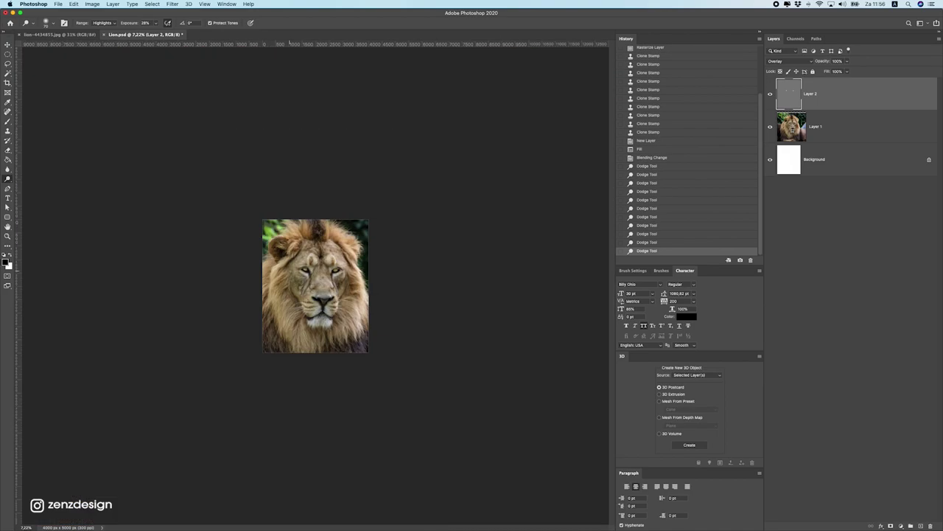
scroll(271, 272, "up", 3)
scroll(271, 273, "up", 5)
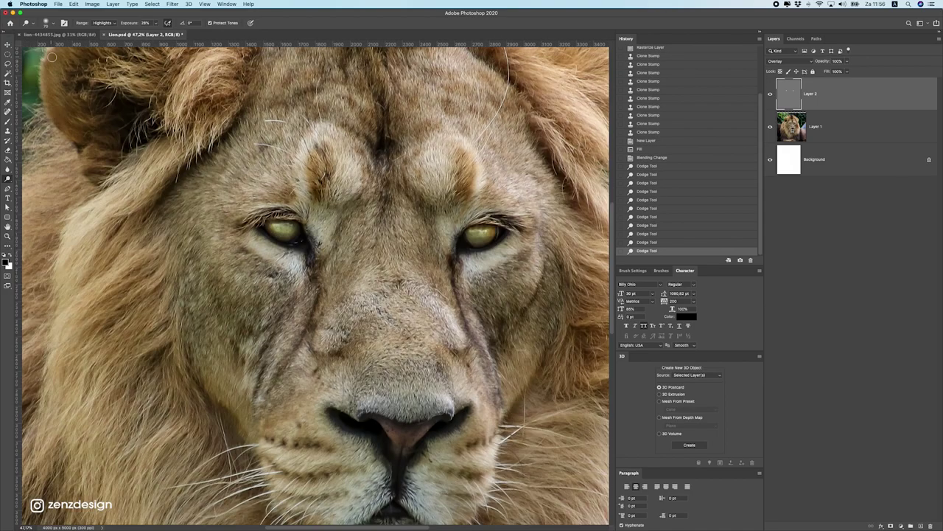
Set the Dodge range to Midtones and brighten the left iris further
left_click(104, 23)
left_click(103, 16)
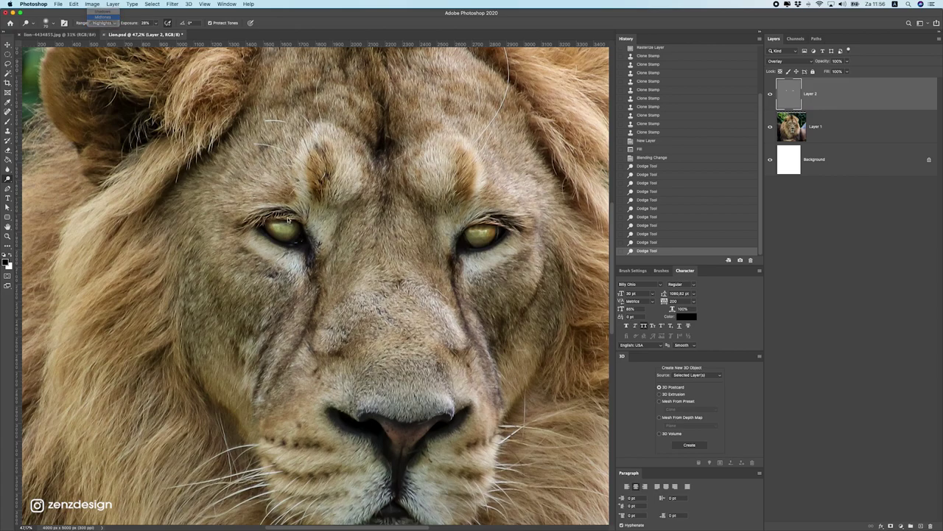
scroll(287, 221, "up", 3)
left_click(298, 200)
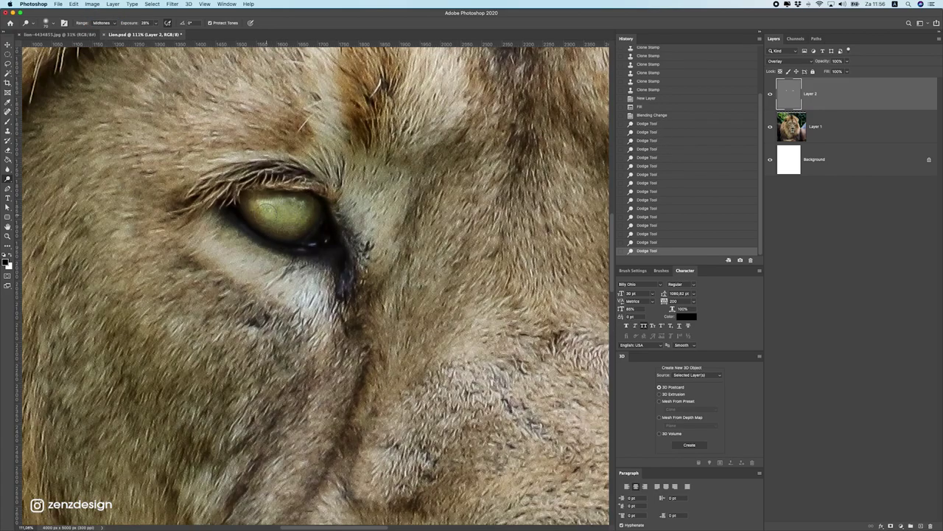
left_click_drag(269, 208, 316, 211)
scroll(316, 210, "right", 10)
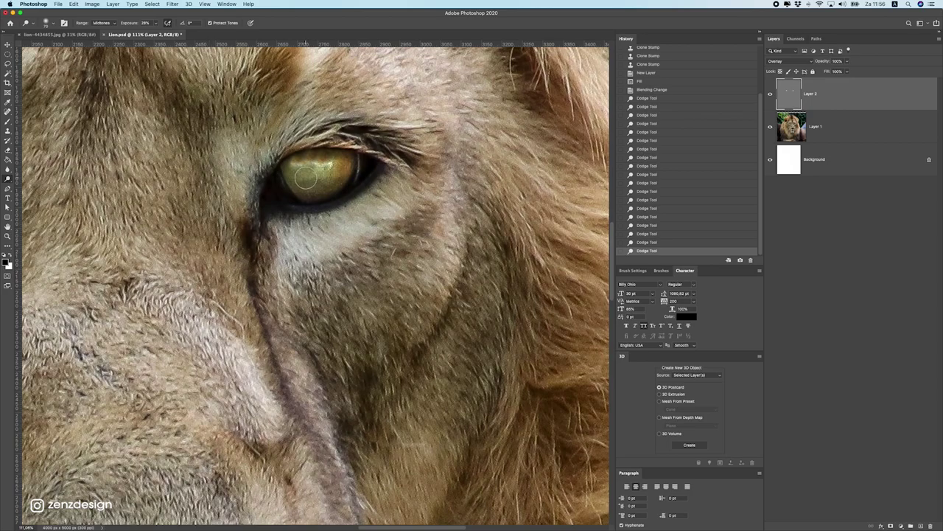
Return to the lion layer, clone-touch the eye once more, and save the document
key("alt+bracketleft")
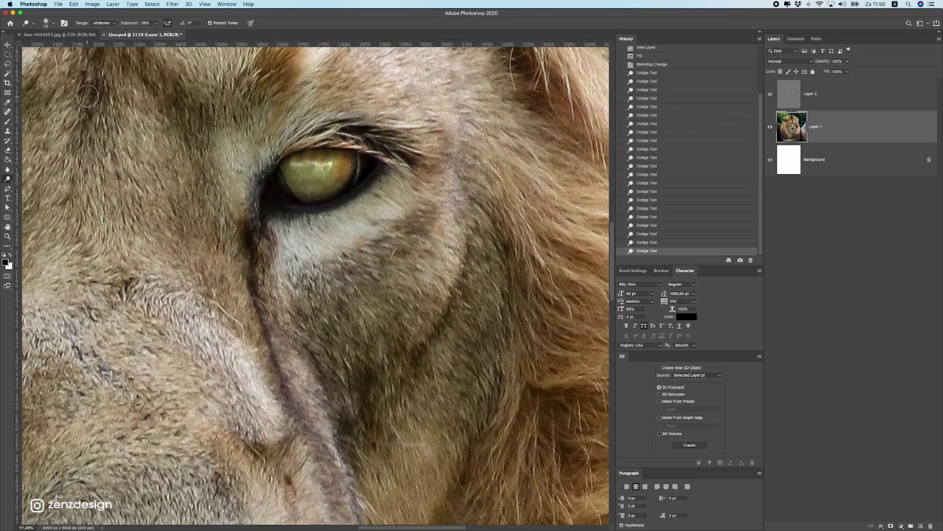
left_click(7, 133)
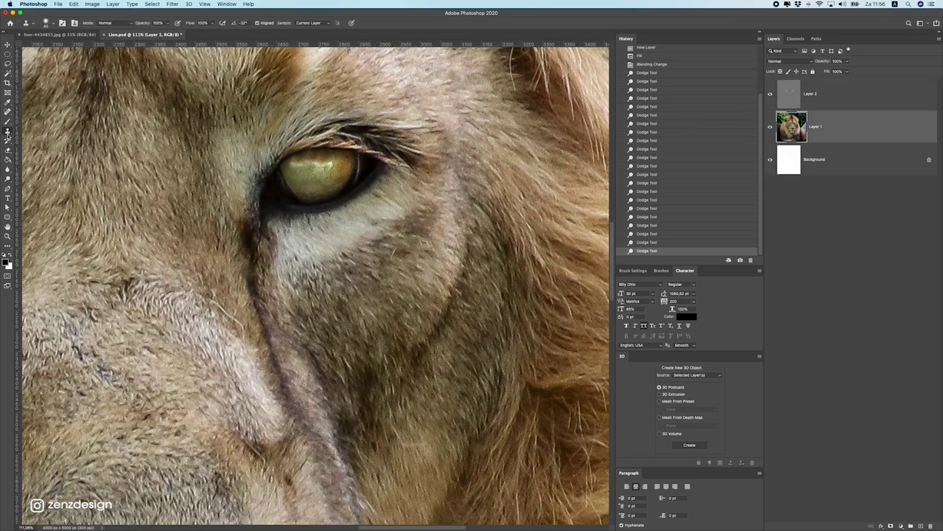
left_click(313, 161)
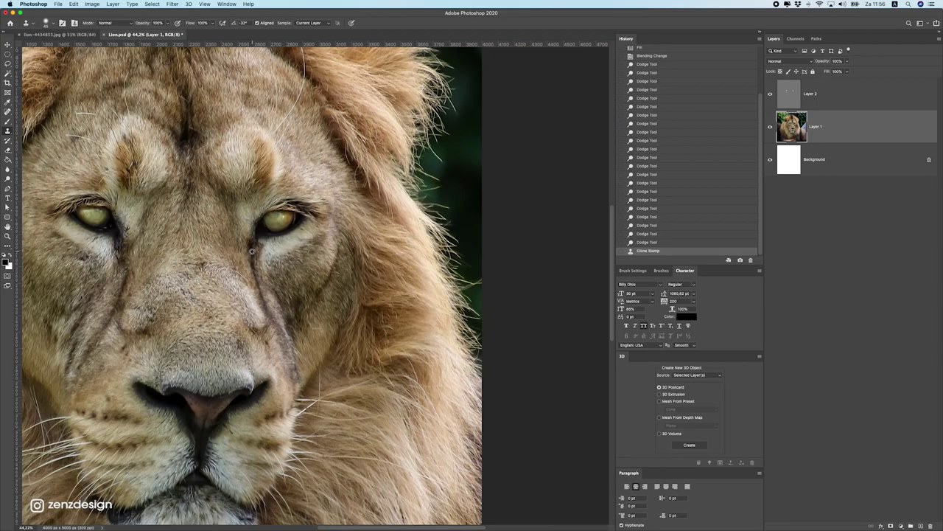
scroll(365, 193, "down", 10)
scroll(461, 249, "down", 5)
scroll(462, 248, "up", 5)
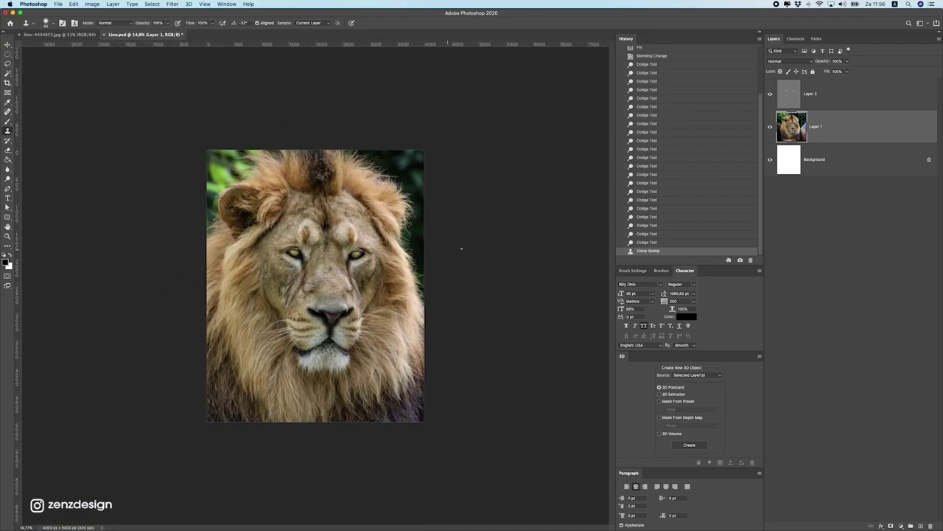
key("super+s")
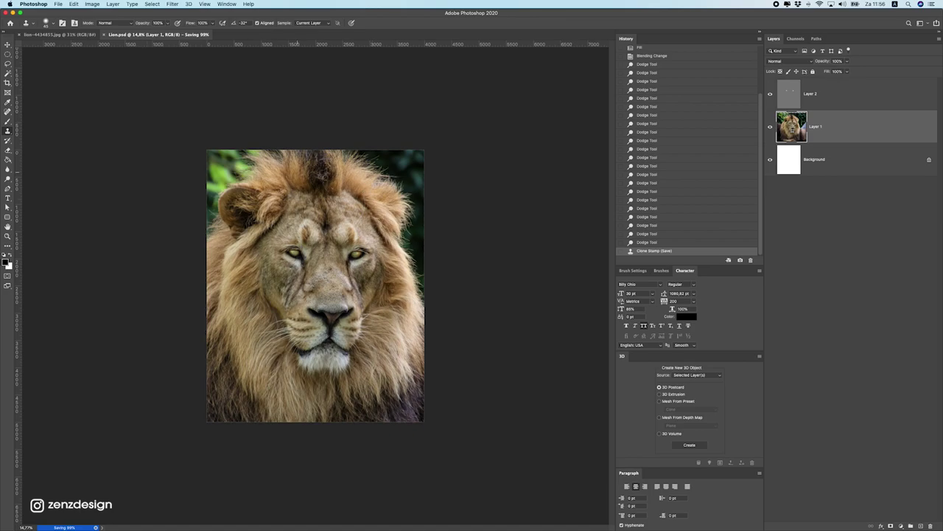
Add a Curves adjustment layer pulling the top point down to output 182
left_click(900, 525)
left_click(896, 421)
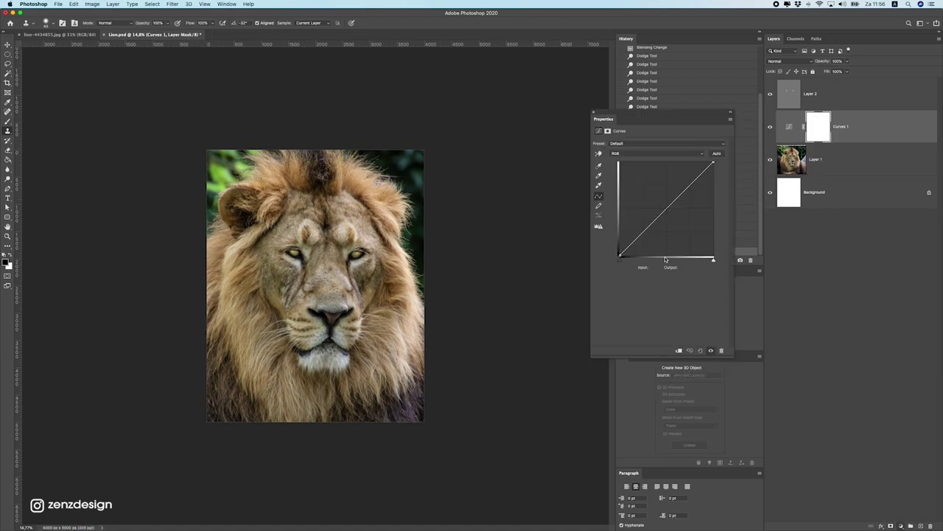
mouse_move(714, 163)
left_mouse_down()
mouse_move(721, 204)
mouse_move(733, 200)
left_mouse_up()
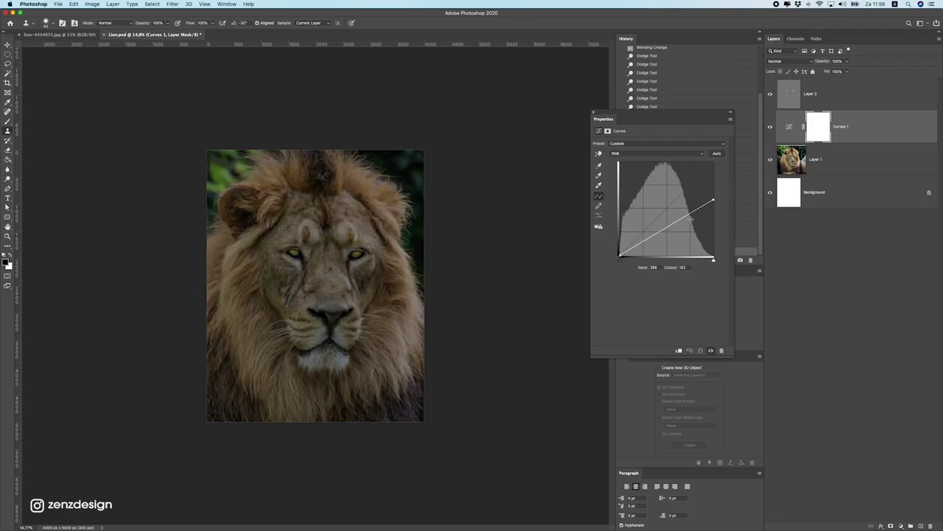
left_click_drag(669, 226, 669, 231)
mouse_move(712, 200)
left_mouse_down()
mouse_move(714, 188)
mouse_move(719, 199)
left_mouse_up()
Paint black on the Curves mask over the eyes, forehead and face to keep them bright
left_click(7, 120)
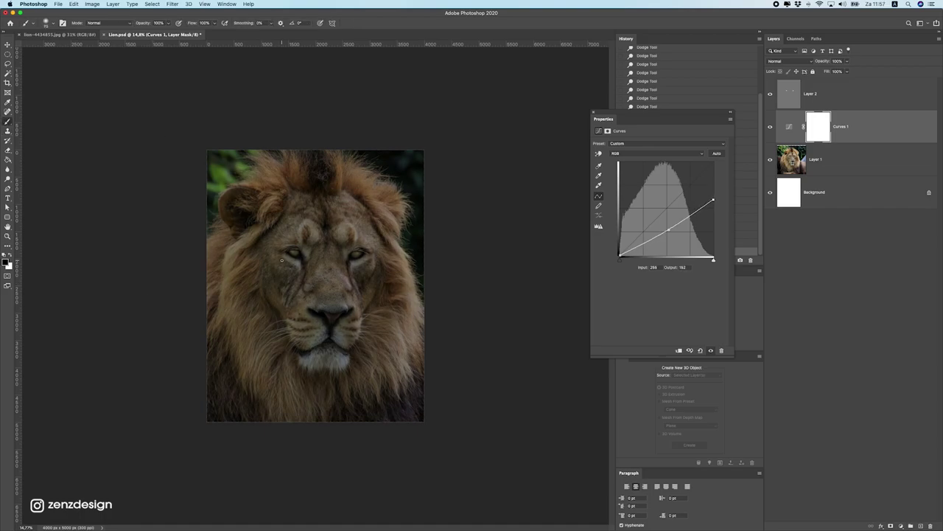
mouse_move(296, 249)
left_mouse_down()
mouse_move(298, 259)
mouse_move(277, 188)
left_mouse_up()
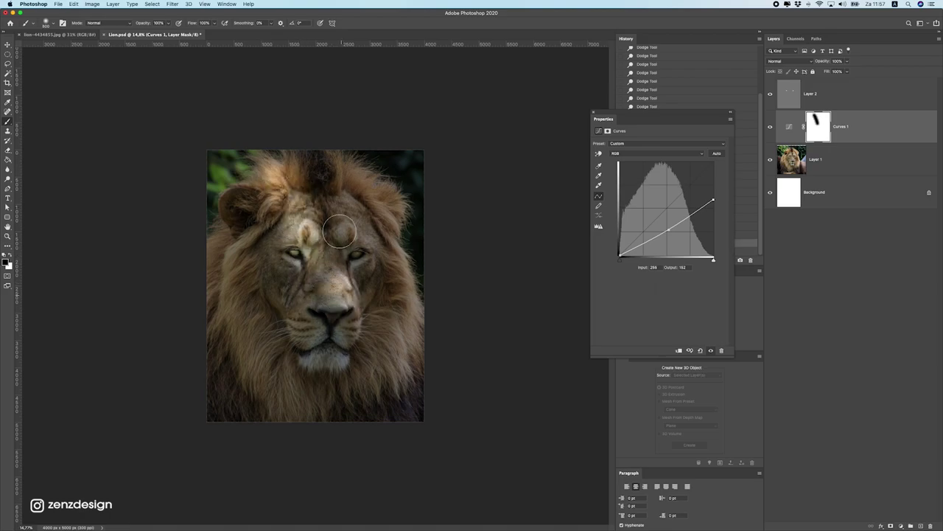
left_click_drag(339, 232, 354, 258)
left_click_drag(310, 192, 339, 295)
left_click_drag(266, 191, 295, 274)
key("super+z")
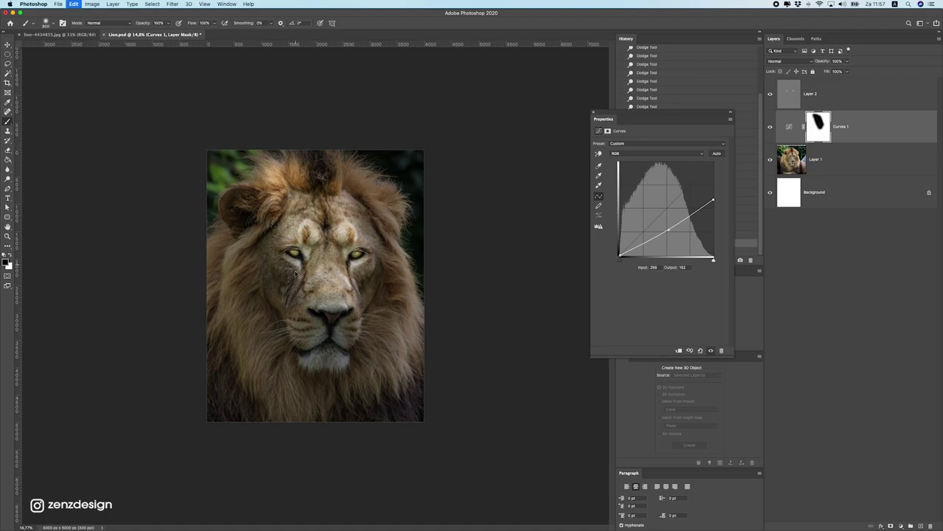
mouse_move(272, 180)
left_mouse_down()
mouse_move(229, 203)
mouse_move(269, 191)
left_mouse_up()
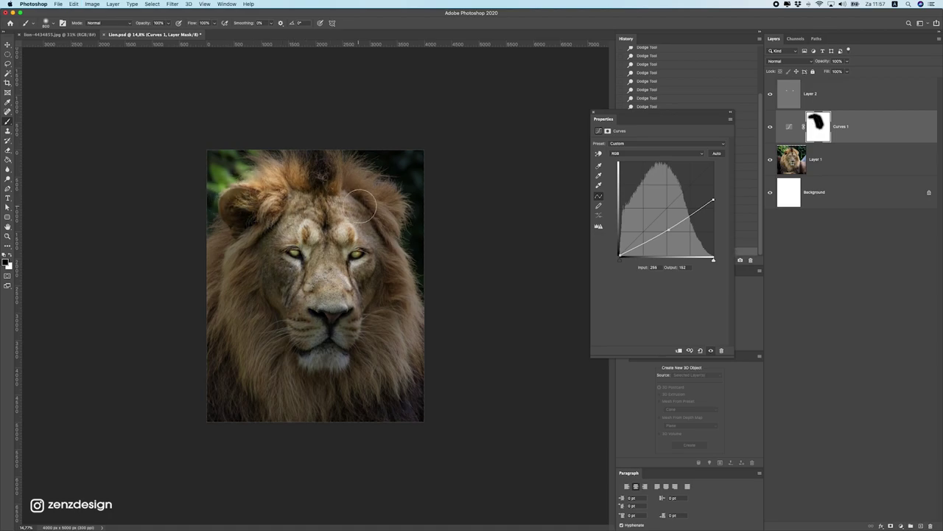
left_click_drag(361, 205, 302, 159)
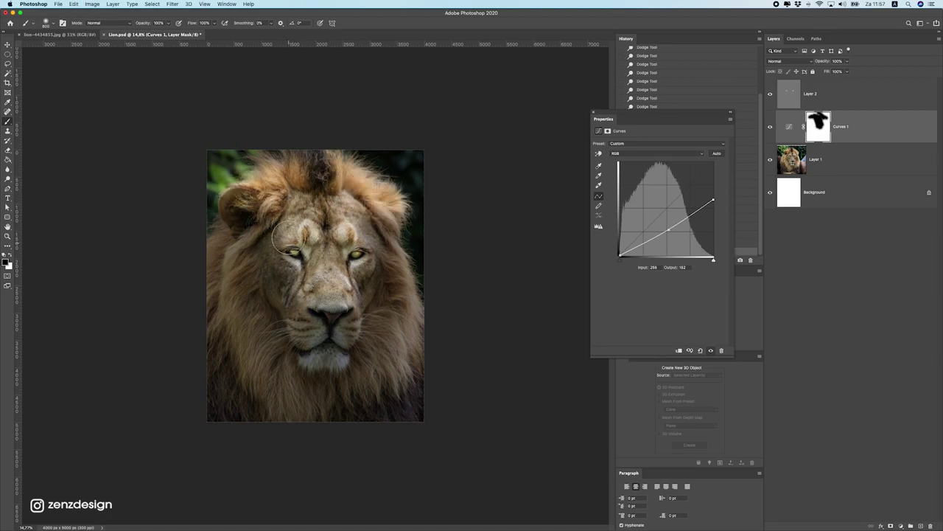
left_click_drag(289, 238, 389, 197)
left_click_drag(317, 324, 324, 369)
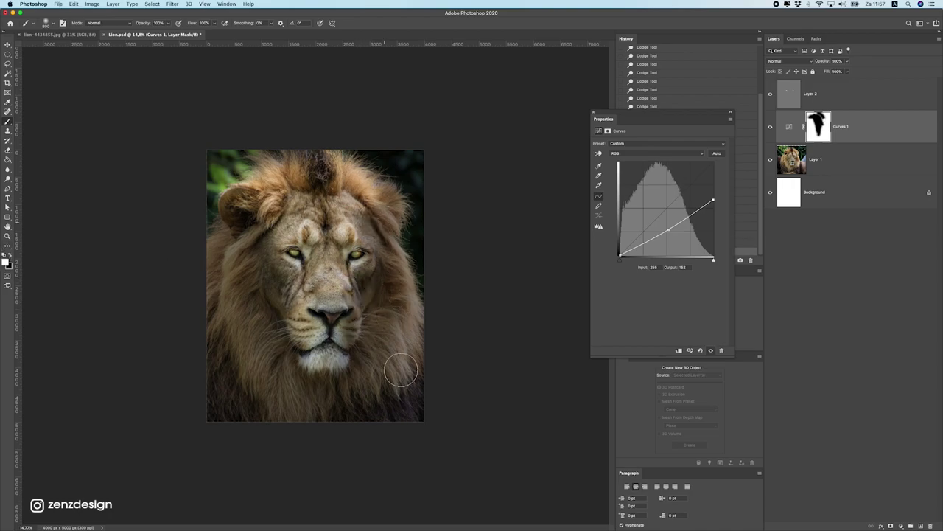
Refine the mask over the upper mane, restore darkening on the green background, and save
left_click_drag(400, 370, 368, 148)
left_click_drag(236, 145, 243, 156)
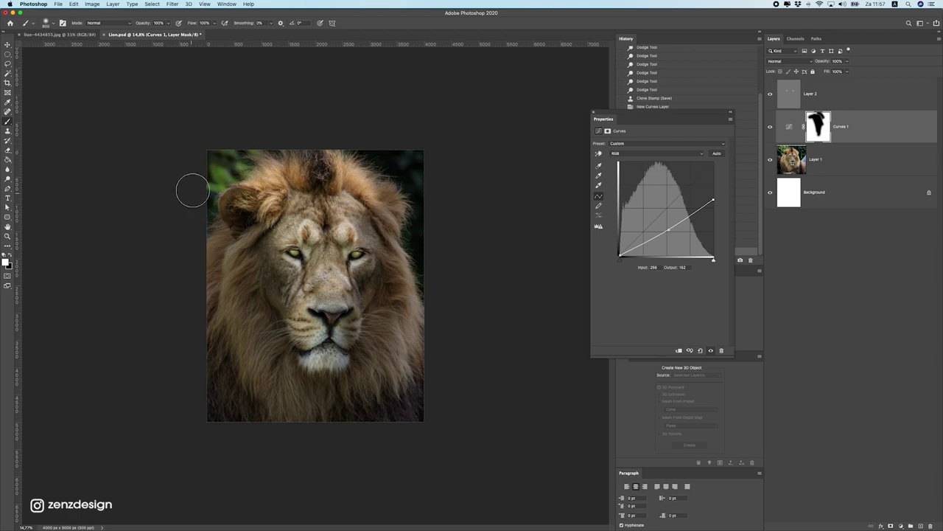
left_click_drag(192, 191, 249, 327)
left_click_drag(160, 377, 291, 400)
scroll(434, 325, "down", 5)
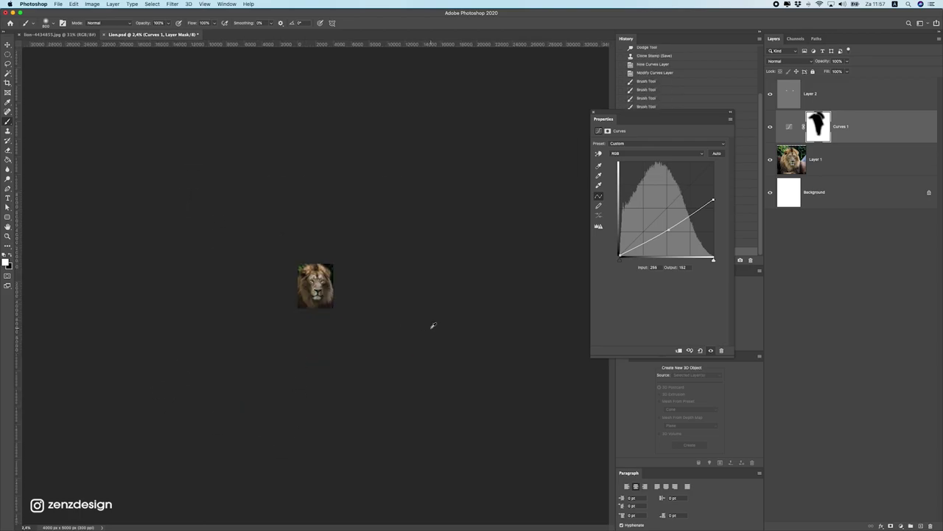
scroll(433, 325, "up", 5)
key("ctrl+s")
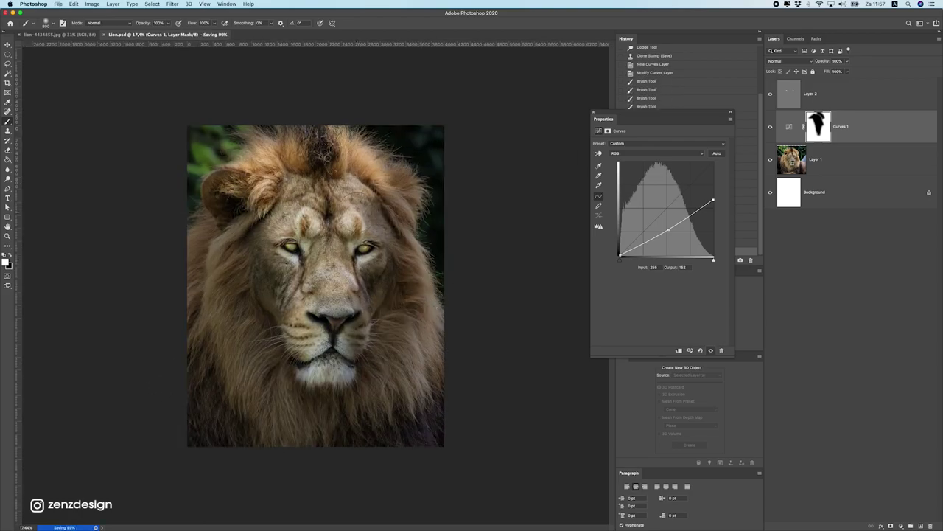
scroll(361, 265, "up", 3)
scroll(361, 266, "down", 3)
scroll(361, 265, "up", 5)
Create Layer 3 on top, fill it with 50% Gray, and set its blend mode to Overlay
scroll(332, 270, "down", 4)
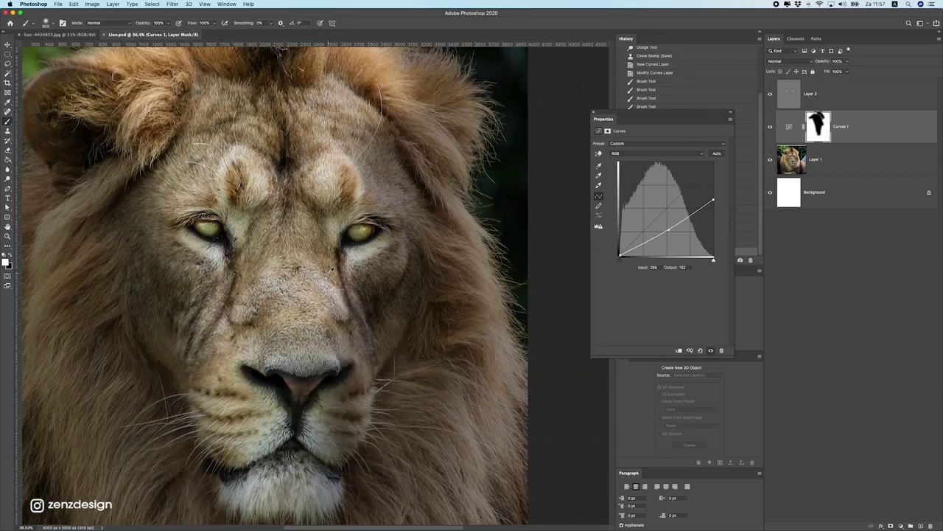
scroll(331, 269, "down", 3)
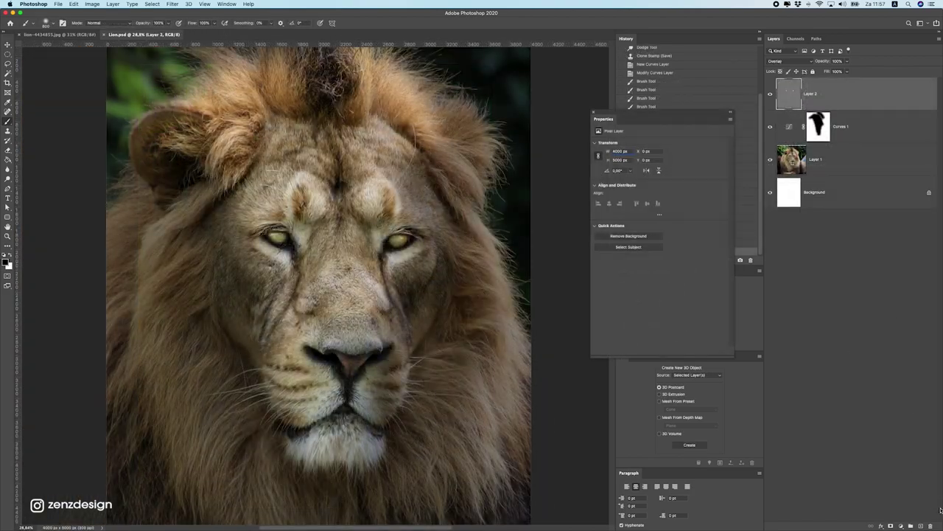
left_click(921, 525)
left_click(33, 4)
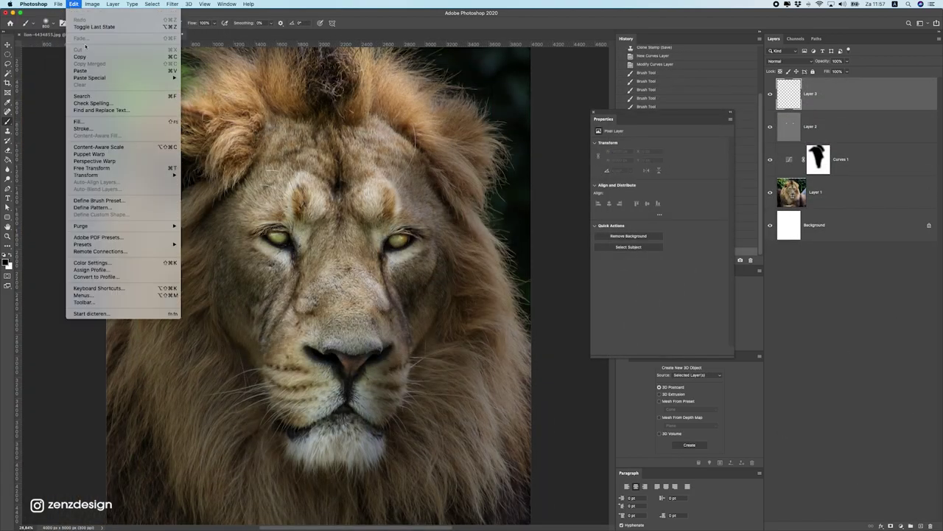
left_click(131, 123)
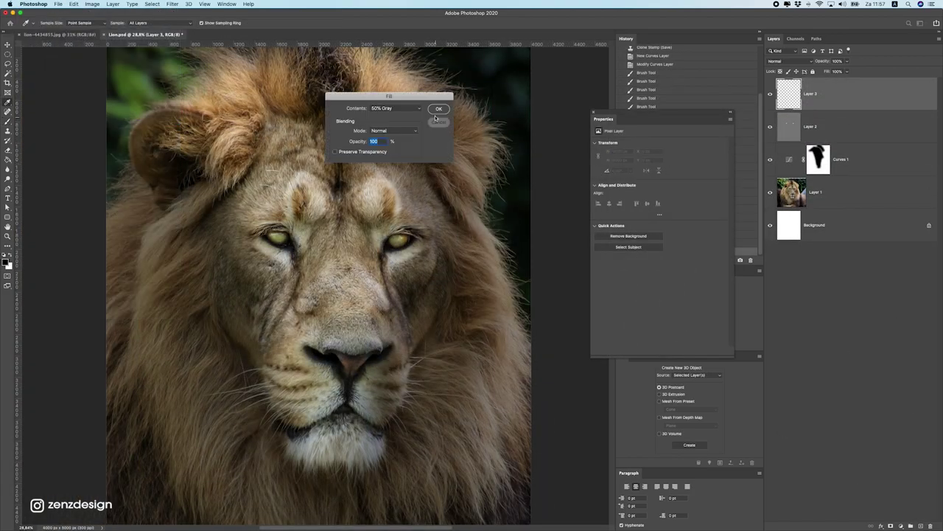
left_click(74, 3)
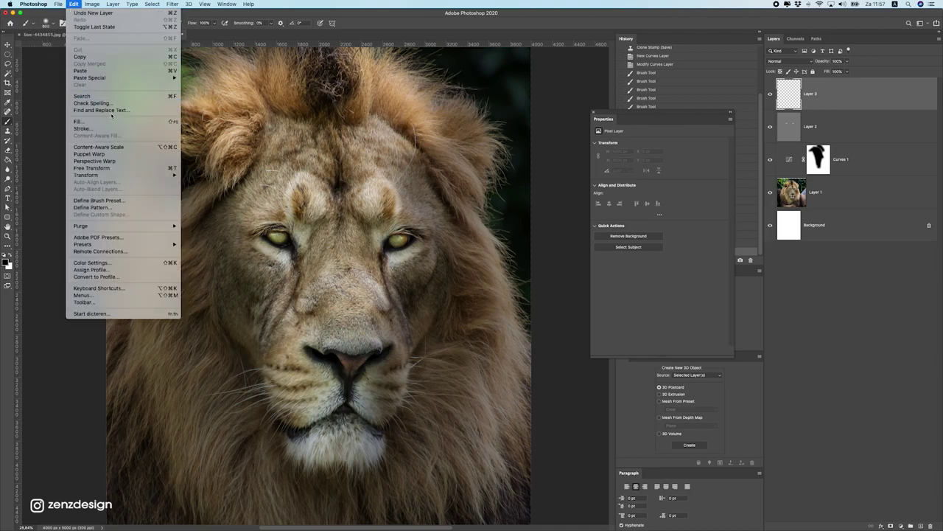
left_click(112, 122)
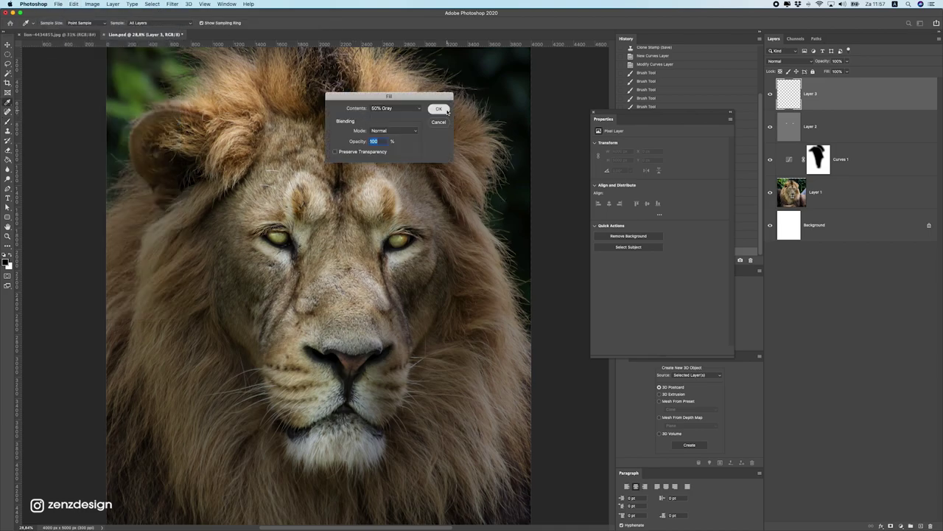
left_click(438, 109)
left_click(785, 62)
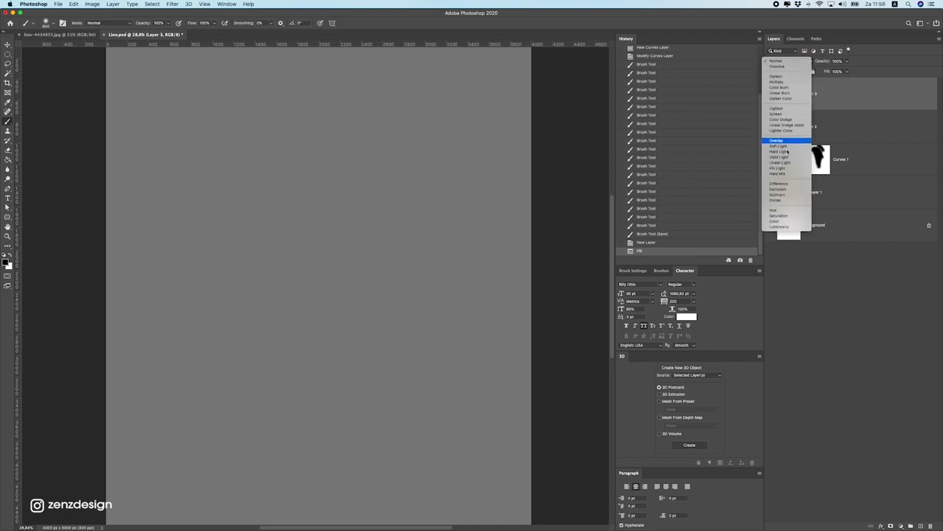
left_click(787, 140)
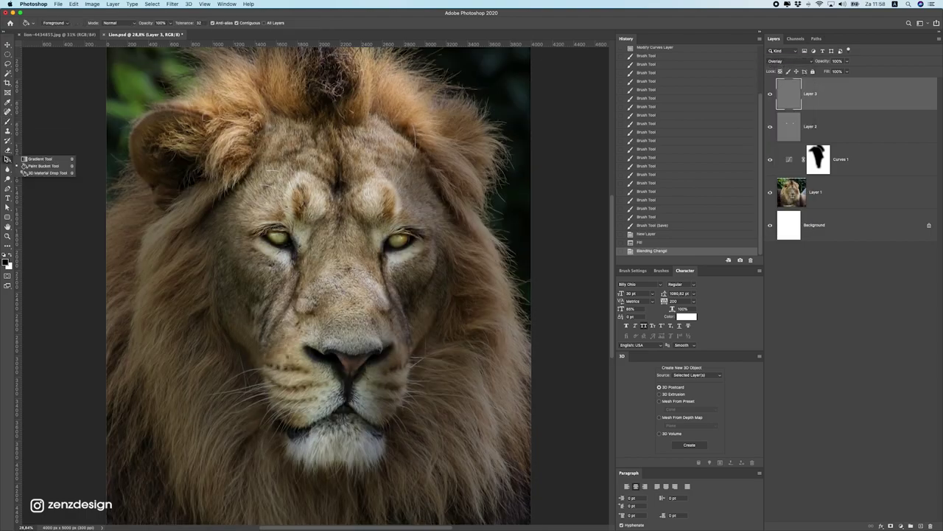
Select the Burn Tool, undo a test stroke, and limit its Range to Highlights
left_click(7, 177)
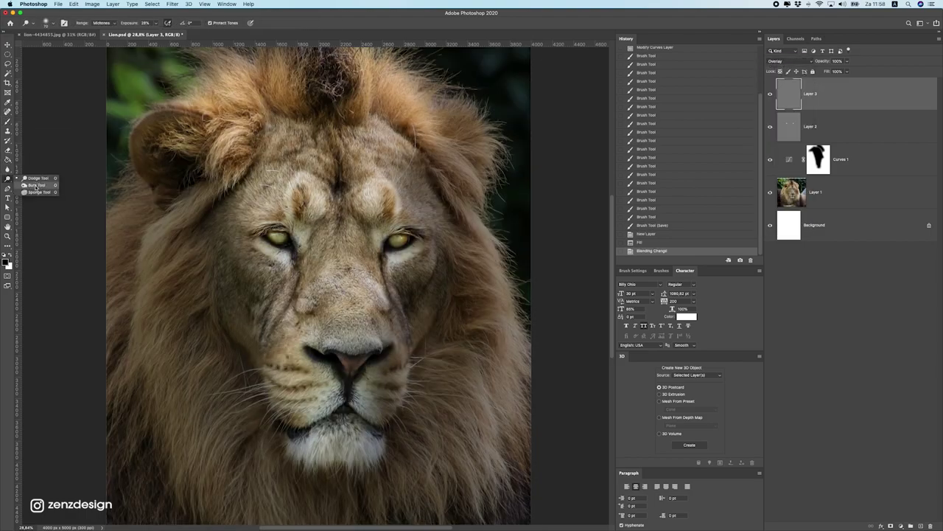
left_click(26, 185)
left_click_drag(255, 236, 242, 362)
key("ctrl+z")
left_click(102, 24)
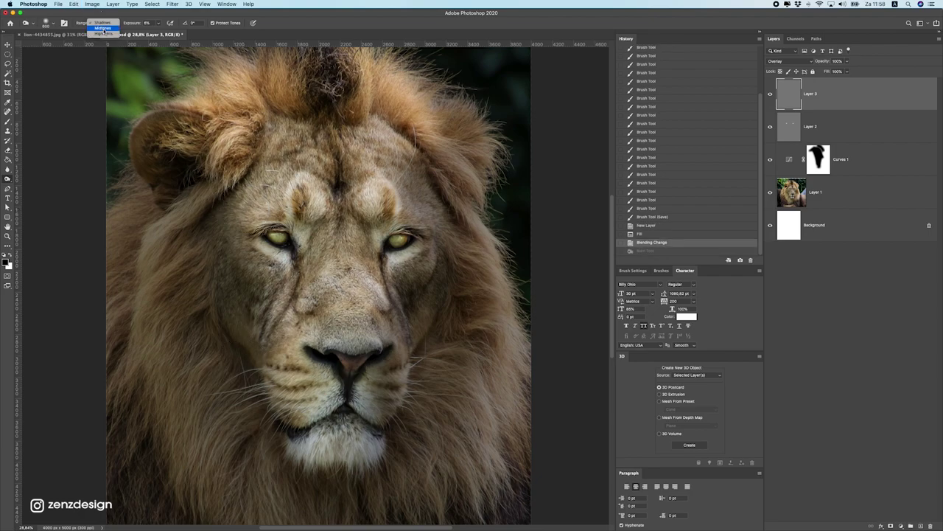
key("Return")
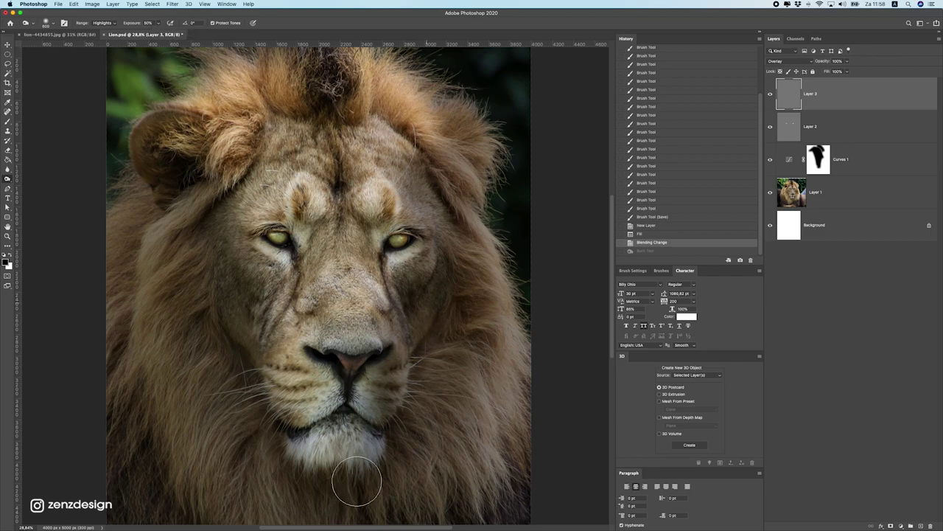
Burn the fur below the chin, the mane, the forehead and the nose ridge
scroll(438, 385, "down", 3)
mouse_move(380, 452)
left_mouse_down()
mouse_move(385, 474)
mouse_move(359, 415)
mouse_move(400, 371)
mouse_move(442, 255)
mouse_move(442, 325)
left_mouse_up()
scroll(416, 233, "up", 3)
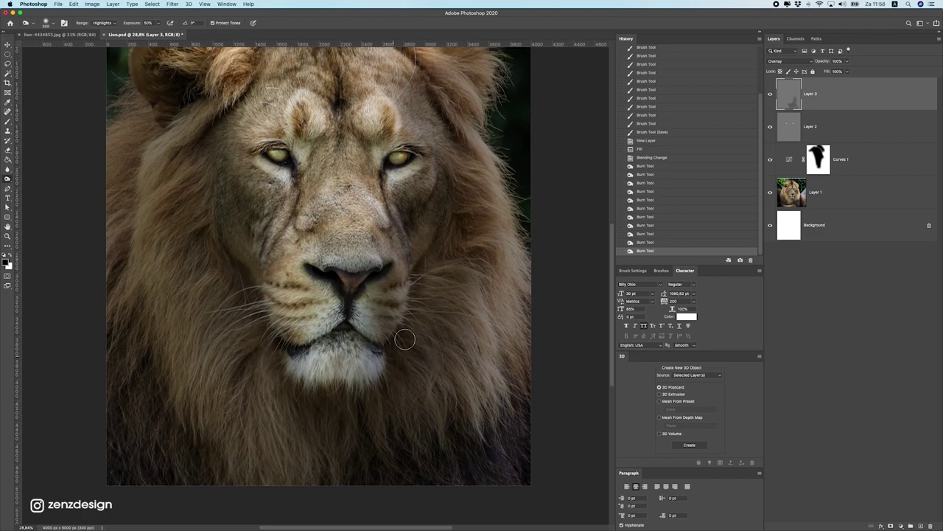
left_click_drag(439, 287, 430, 222)
left_click_drag(418, 346, 441, 215)
left_click_drag(417, 345, 464, 361)
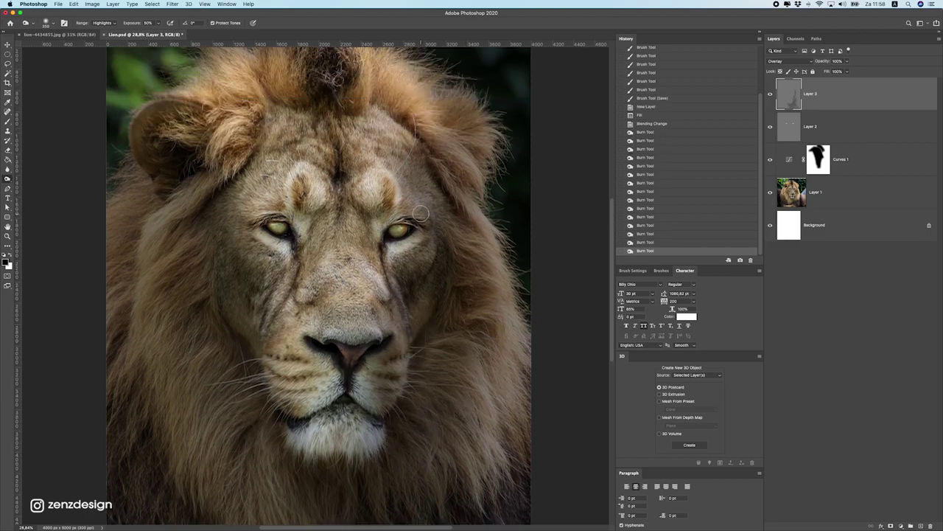
left_click_drag(417, 144, 380, 89)
left_click_drag(431, 121, 405, 151)
mouse_move(361, 107)
left_mouse_down()
mouse_move(356, 78)
mouse_move(365, 92)
left_mouse_up()
scroll(359, 83, "up", 1)
mouse_move(363, 139)
left_mouse_down()
mouse_move(358, 234)
mouse_move(347, 259)
left_mouse_up()
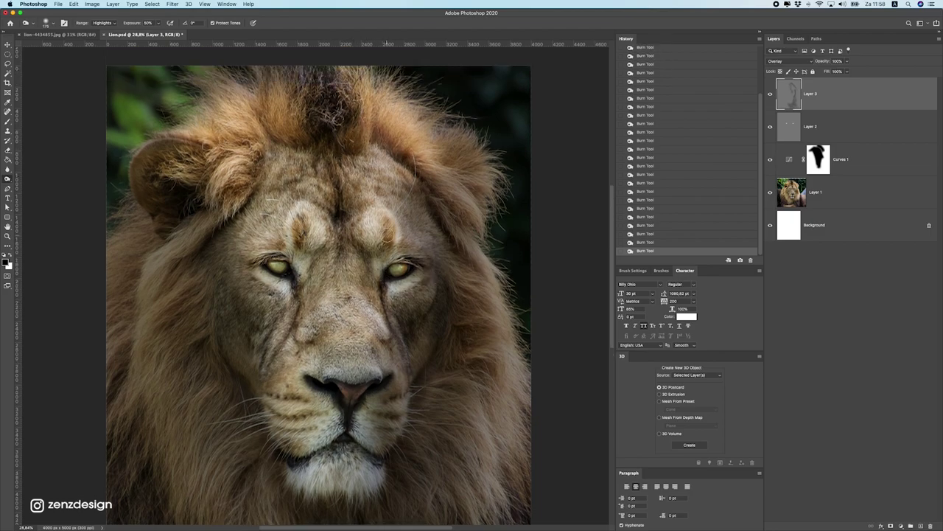
Redo the fur burn left of the chin, compare it before and after, and save
scroll(433, 332, "down", 3)
scroll(255, 313, "up", 1)
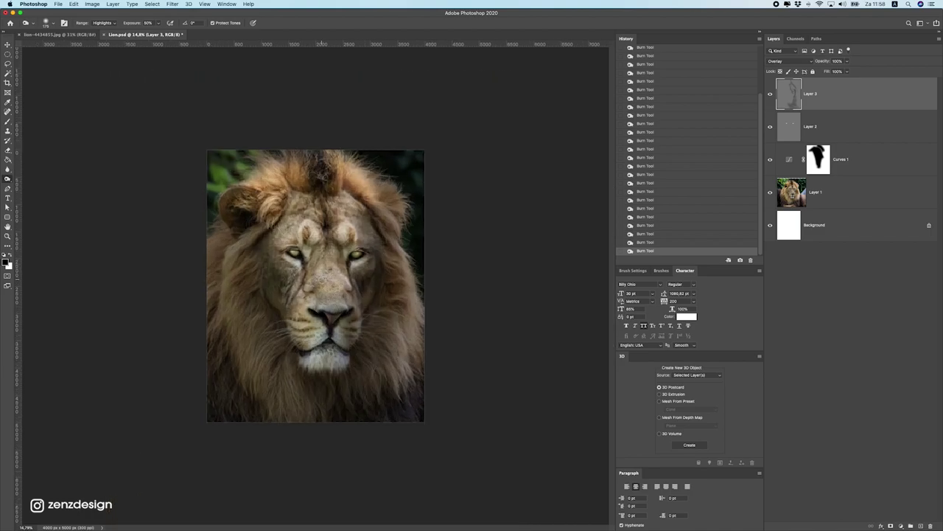
scroll(255, 312, "up", 2)
key("ctrl+z")
key("ctrl+z")
left_click_drag(255, 312, 264, 321)
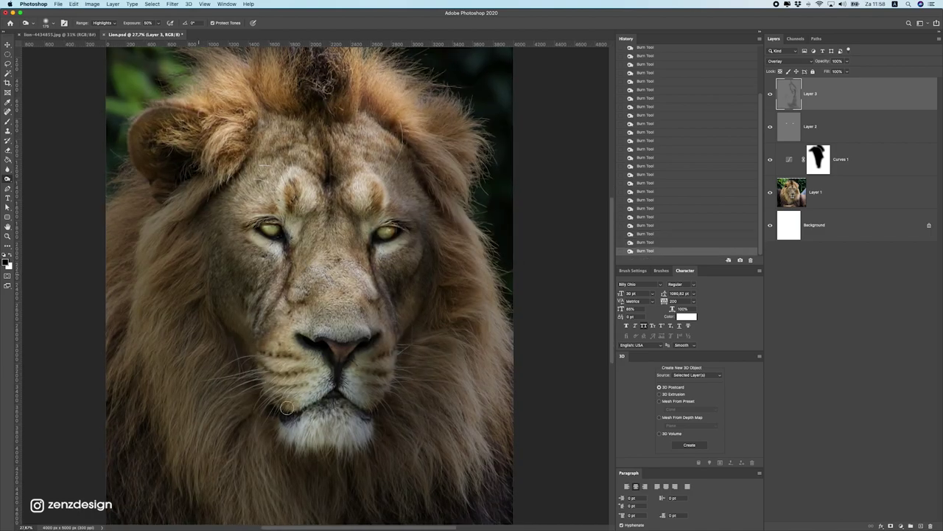
left_click_drag(286, 407, 259, 377)
key("ctrl+z")
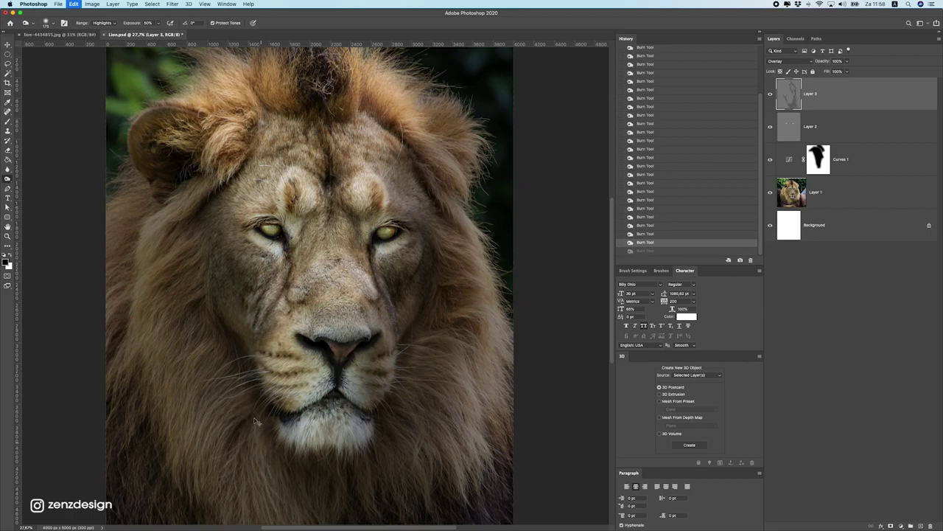
key("ctrl+shift+z")
key("ctrl+z")
key("ctrl+shift+z")
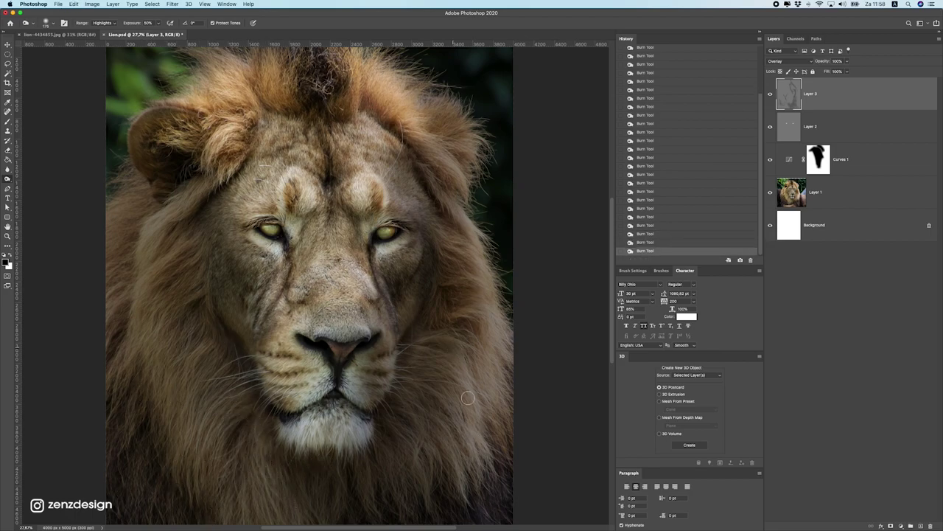
key("ctrl+s")
Move the lion higher in view, darken the left mane, and open the Range dropdown
scroll(139, 248, "up", 2)
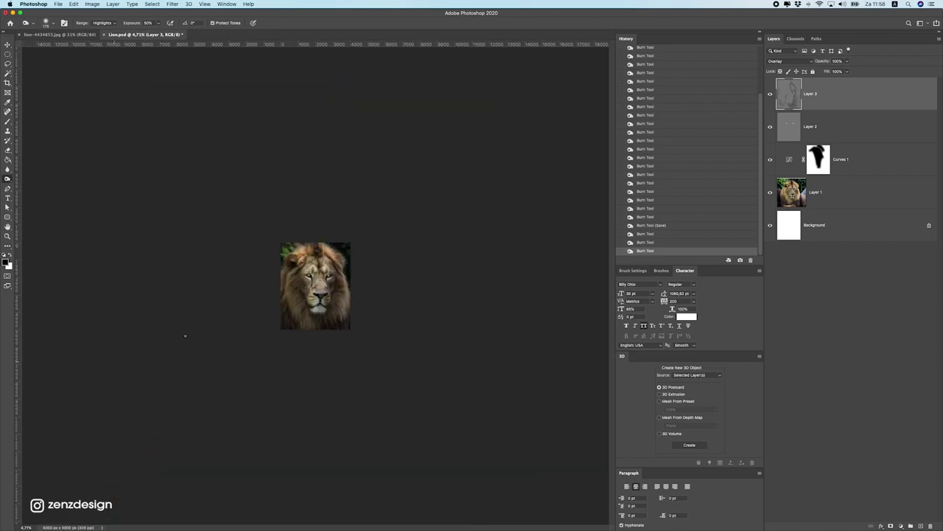
left_click_drag(100, 375, 263, 276)
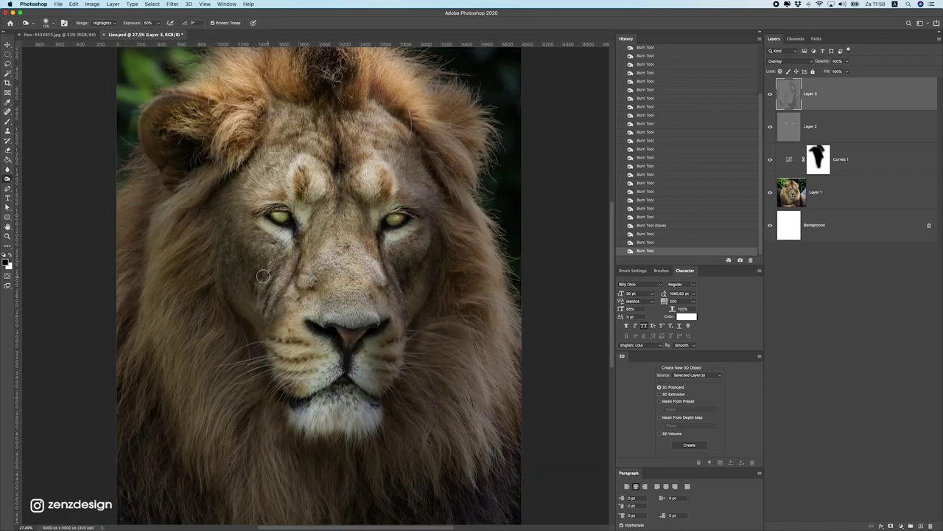
scroll(108, 290, "up", 2)
scroll(121, 147, "up", 1)
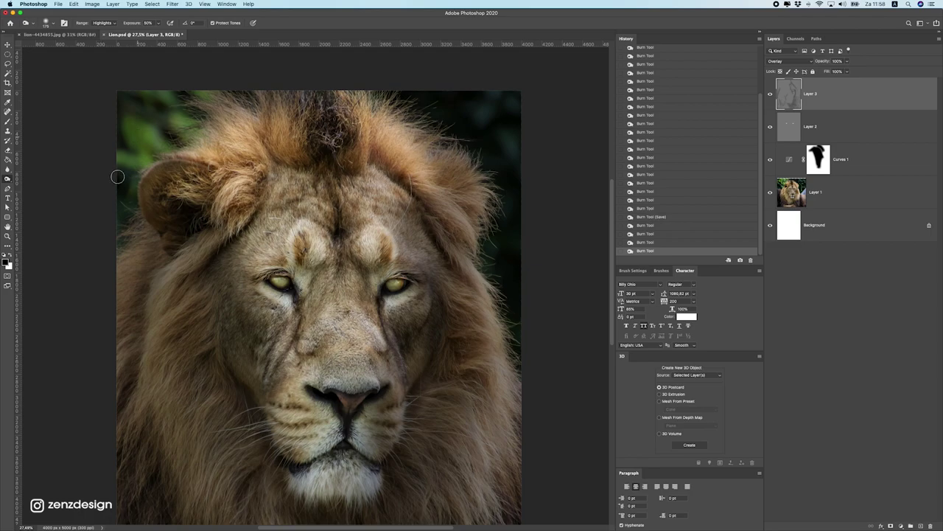
left_click_drag(176, 138, 172, 136)
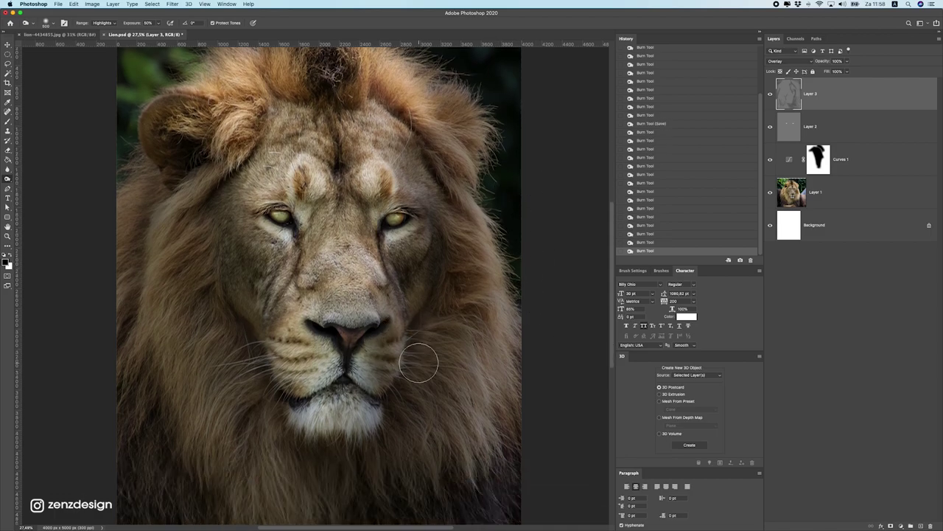
scroll(394, 322, "down", 5)
scroll(336, 274, "up", 5)
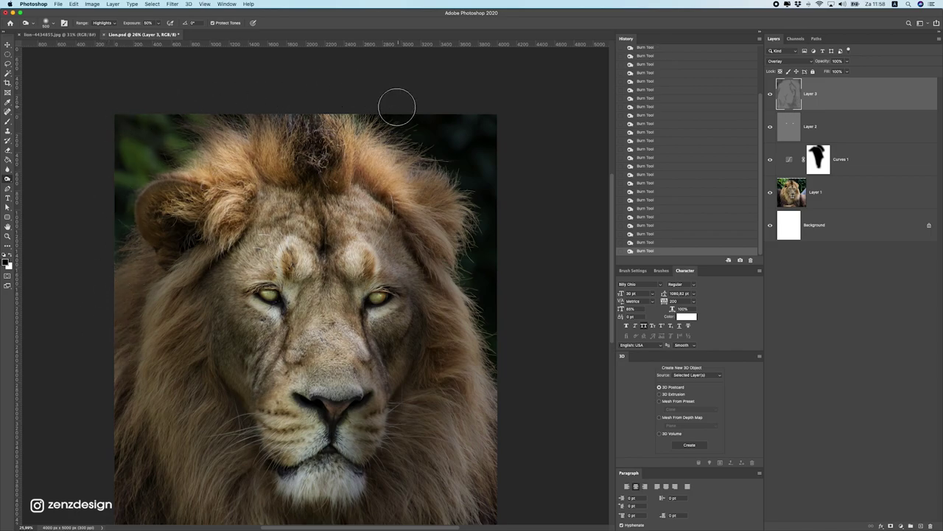
scroll(516, 487, "down", 5)
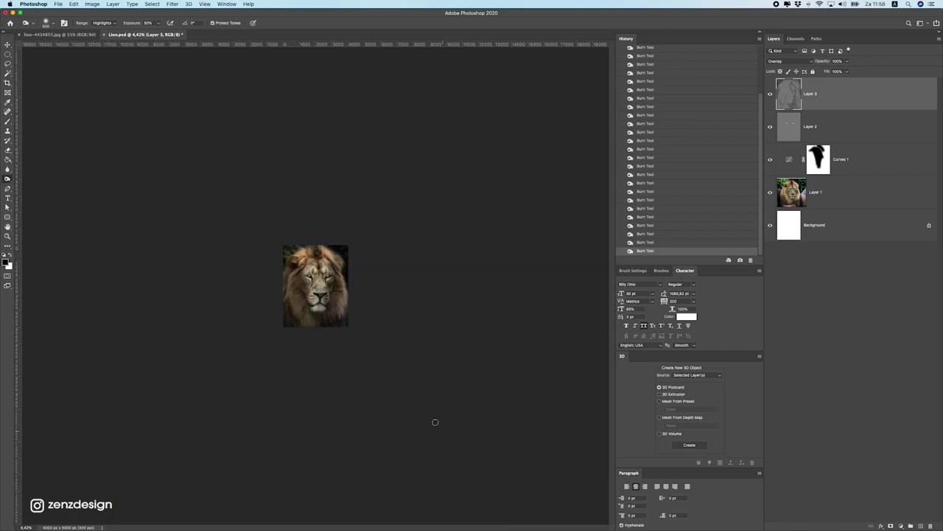
scroll(434, 421, "up", 3)
scroll(400, 312, "up", 2)
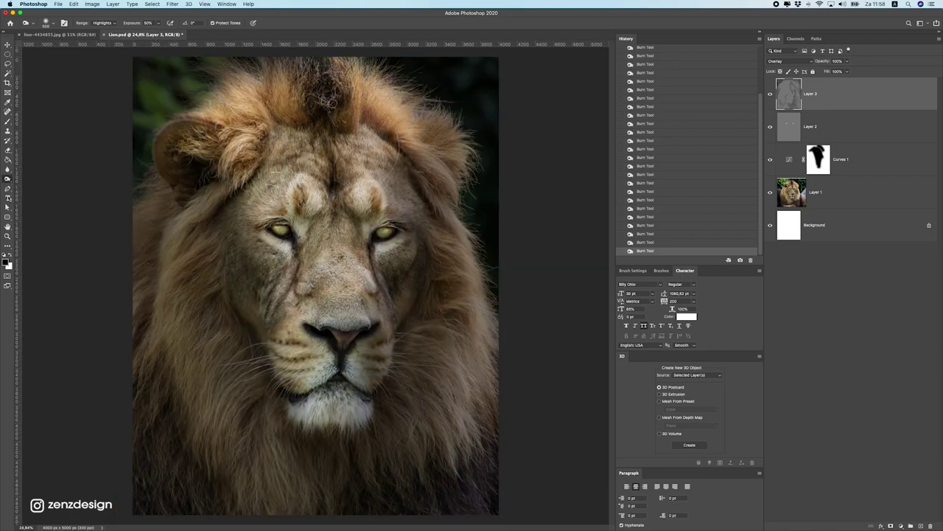
left_click(108, 22)
Compare the chin before and after burning by repeatedly undoing and redoing
key("ctrl+z")
key("ctrl+z")
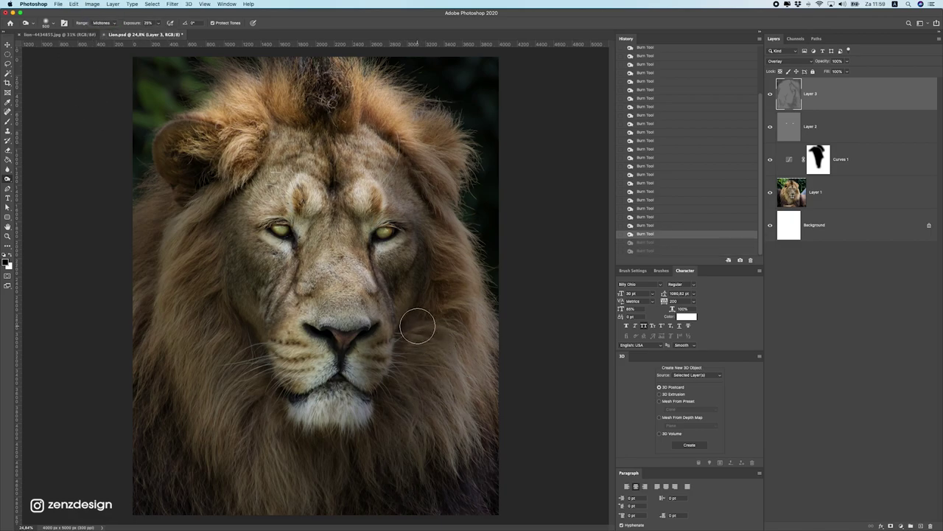
key("ctrl+shift+z")
key("ctrl+shift+z")
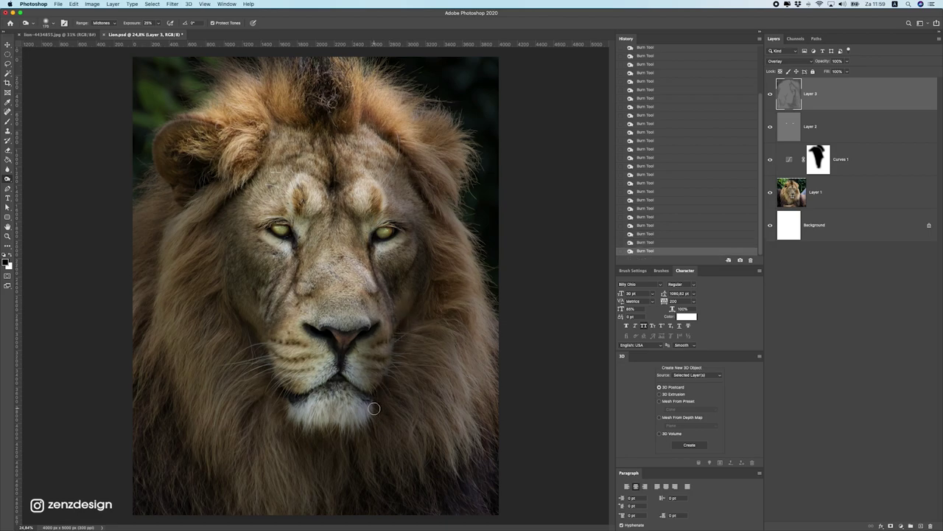
key("ctrl+z")
key("ctrl+shift+z")
key("ctrl+z")
key("ctrl+shift+z")
key("ctrl+z")
key("ctrl+shift+z")
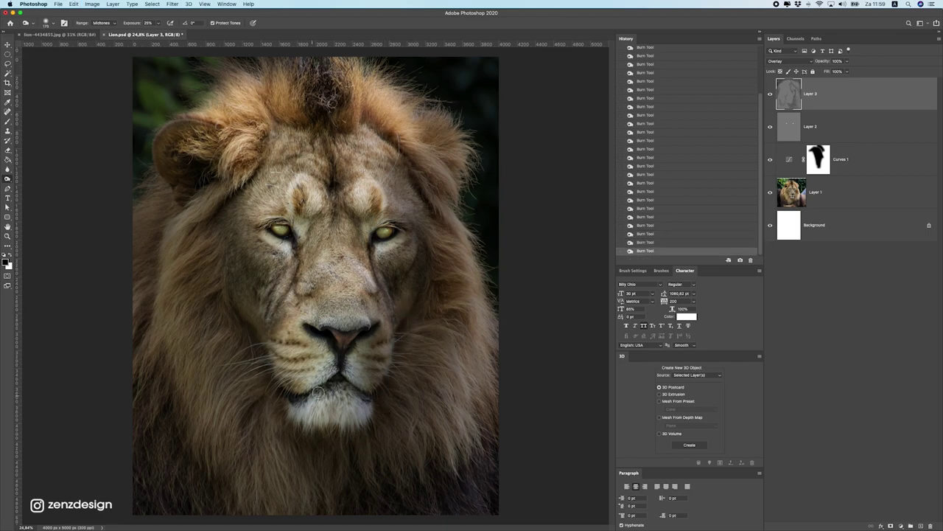
scroll(339, 387, "down", 5)
scroll(376, 381, "up", 5)
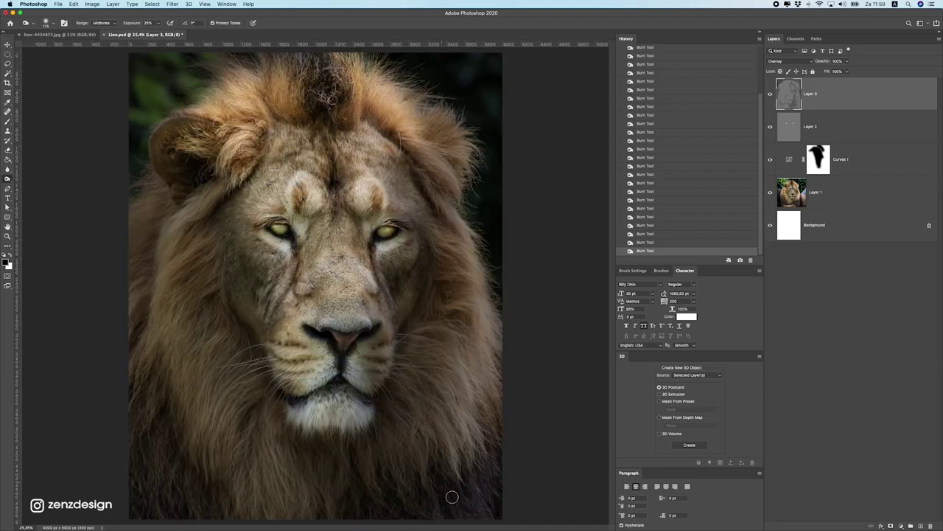
Burn the right edge, upper right and top-left of the mane plus the right forehead
left_click_drag(486, 349, 500, 317)
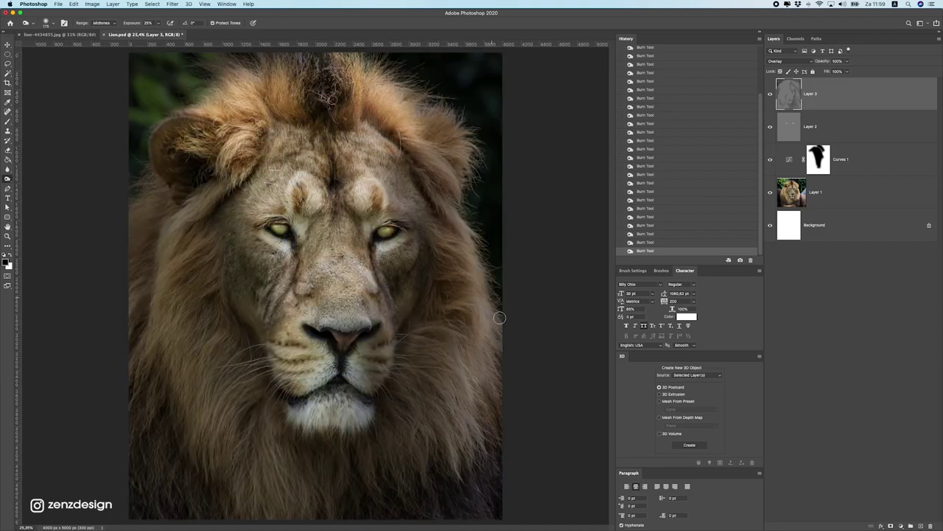
mouse_move(437, 129)
left_mouse_down()
mouse_move(463, 151)
mouse_move(412, 92)
left_mouse_up()
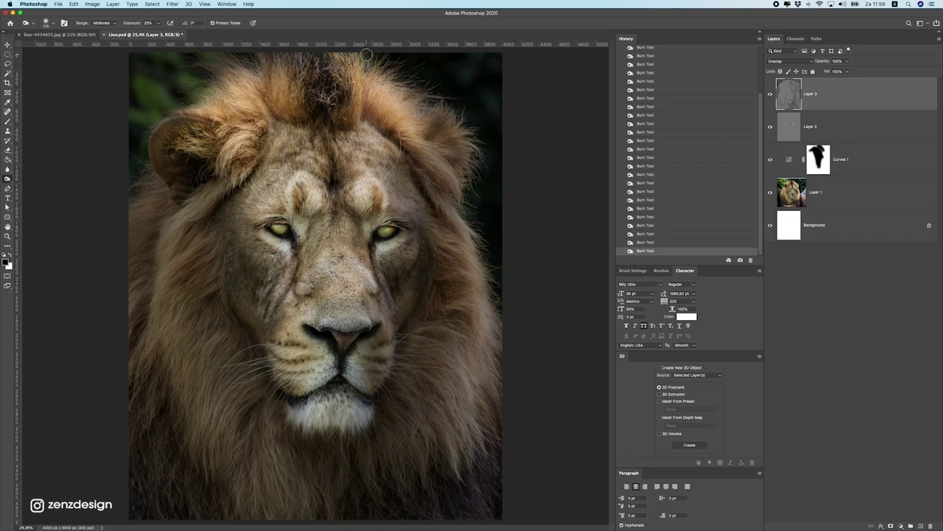
mouse_move(241, 61)
left_mouse_down()
mouse_move(173, 93)
mouse_move(131, 141)
mouse_move(155, 109)
left_mouse_up()
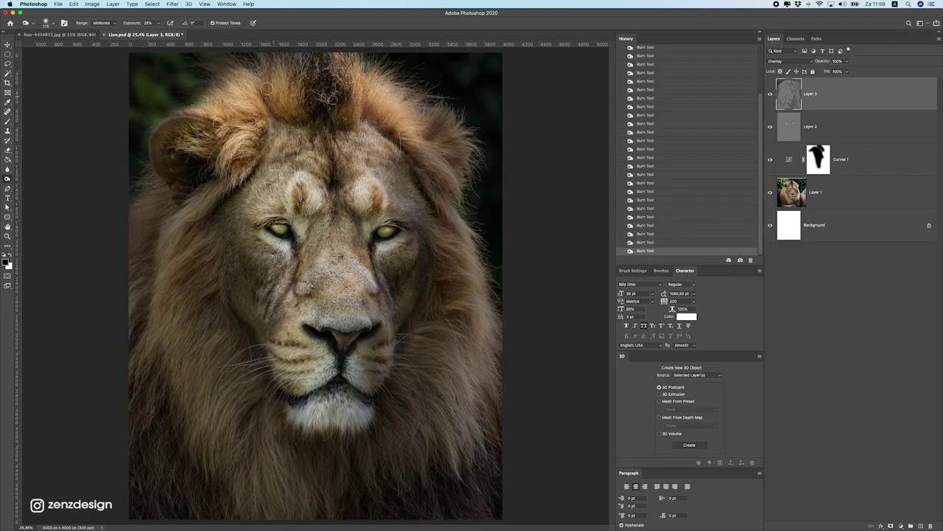
left_click_drag(428, 183, 418, 164)
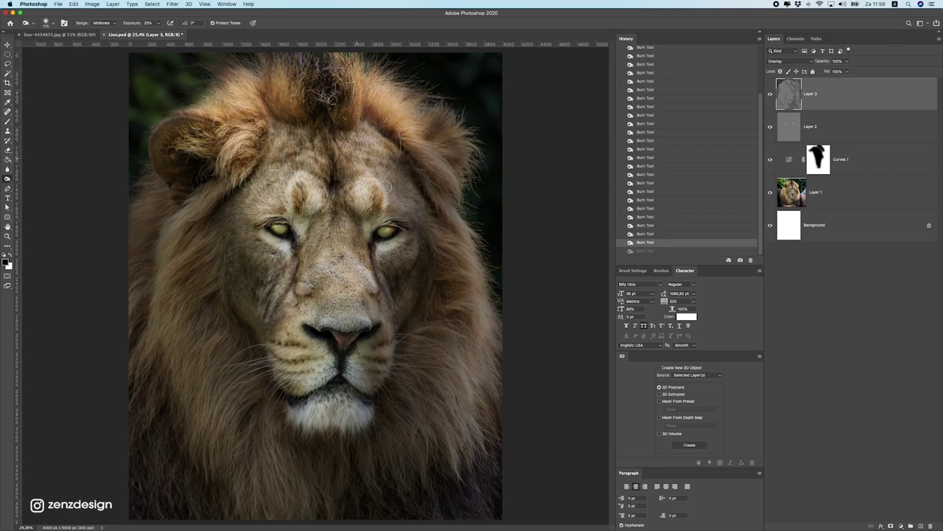
scroll(436, 225, "down", 5)
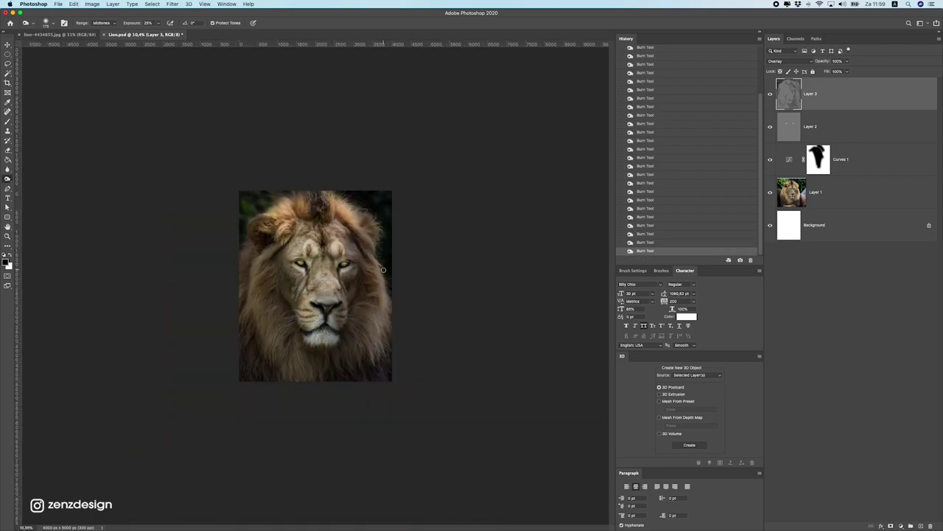
scroll(274, 267, "up", 4)
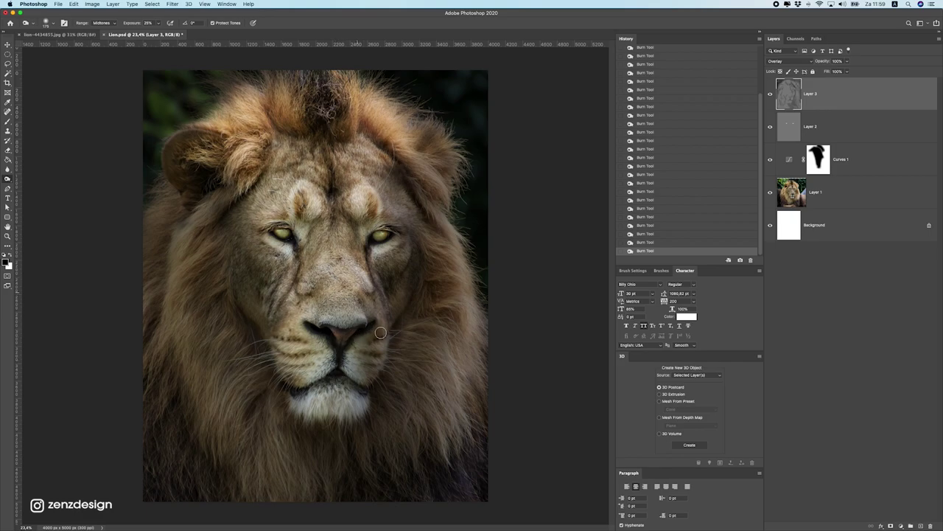
scroll(376, 322, "down", 5)
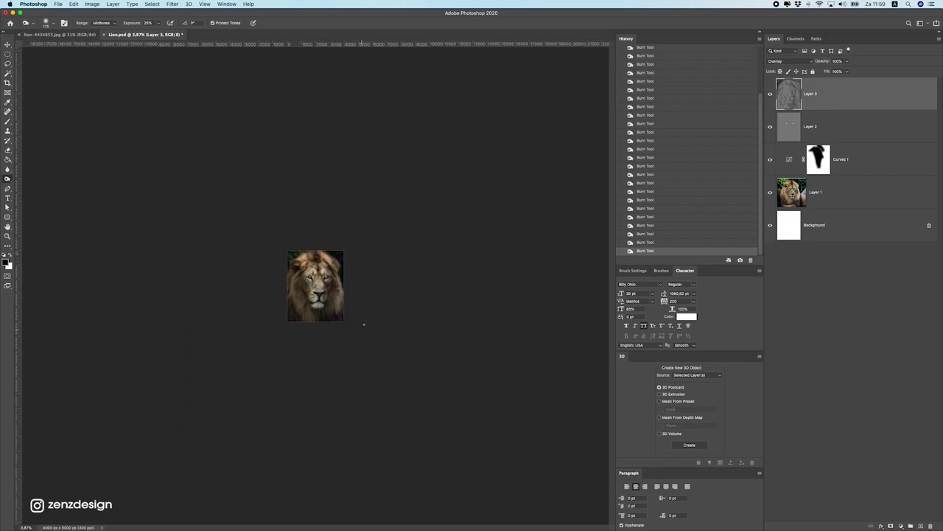
scroll(369, 323, "up", 5)
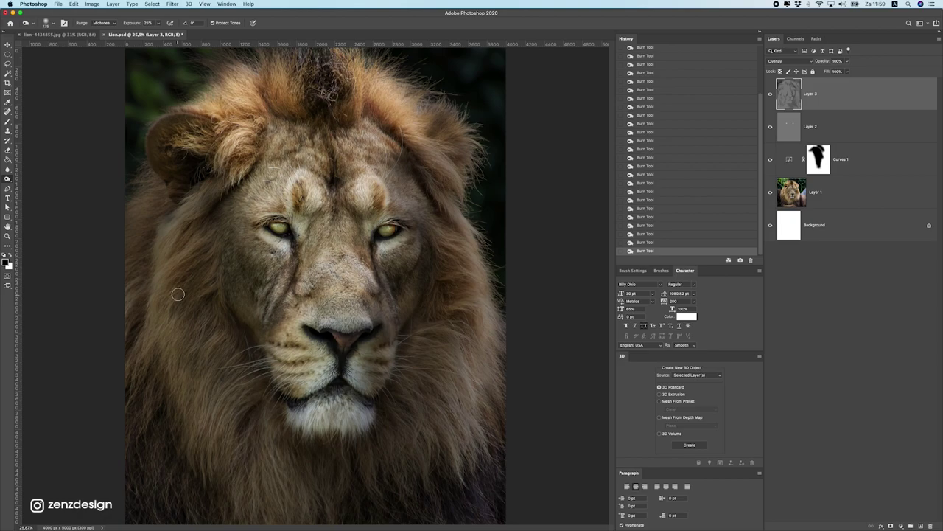
scroll(335, 200, "down", 5)
scroll(395, 221, "up", 5)
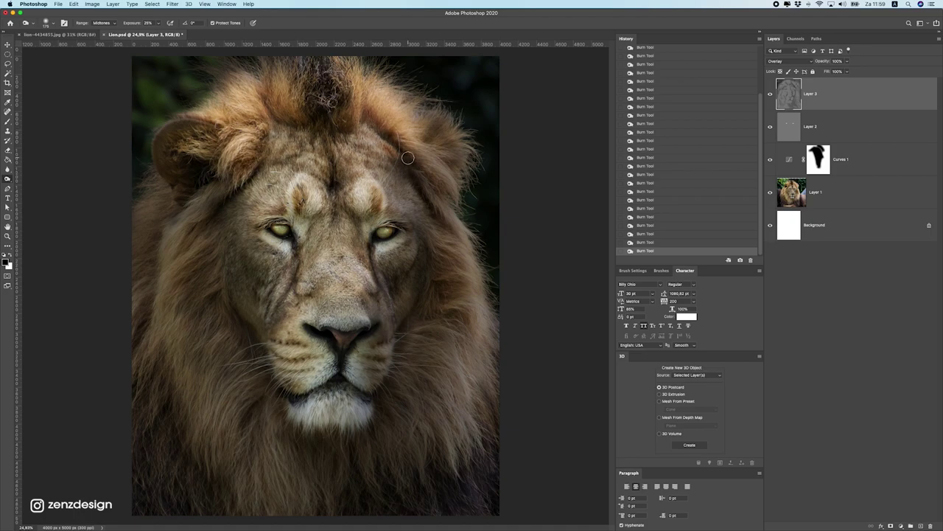
Burn between the right eye and nose and along the lower lip, then undo
left_click_drag(333, 227, 368, 258)
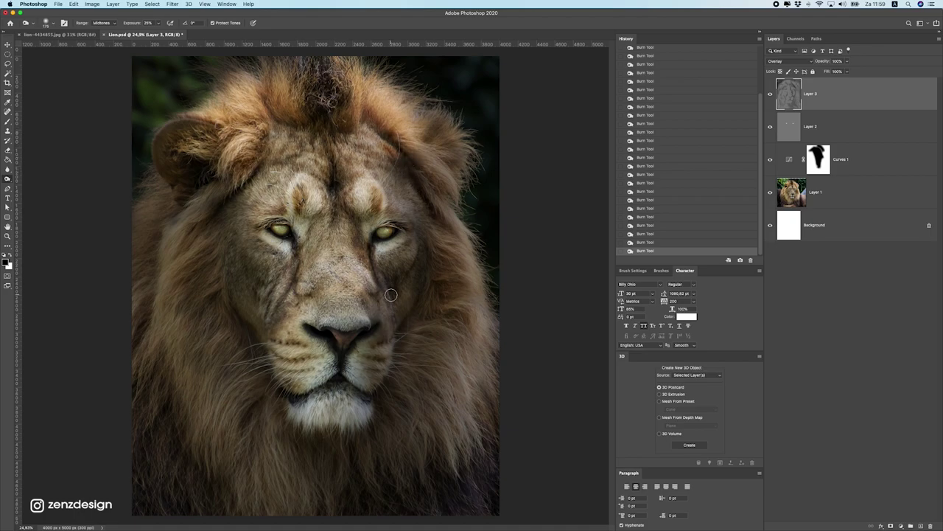
scroll(395, 322, "down", 5)
scroll(368, 326, "up", 4)
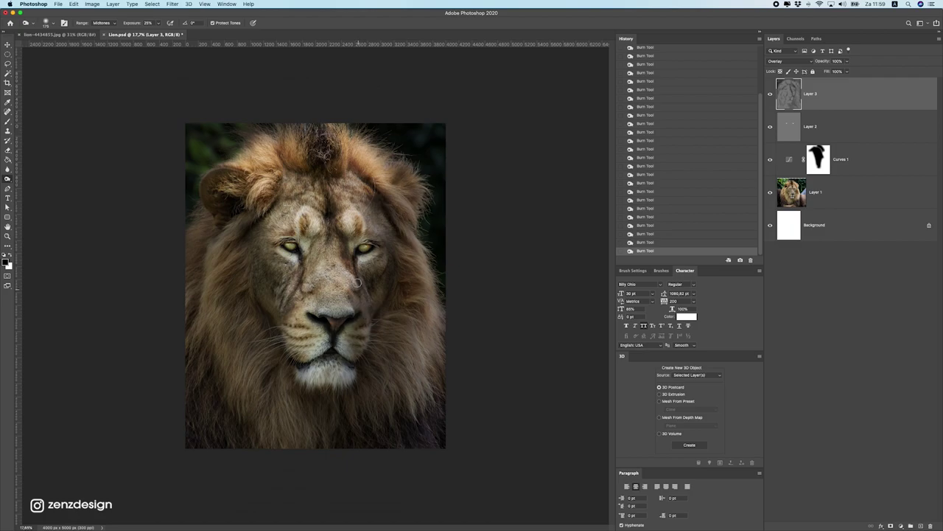
scroll(239, 356, "down", 3)
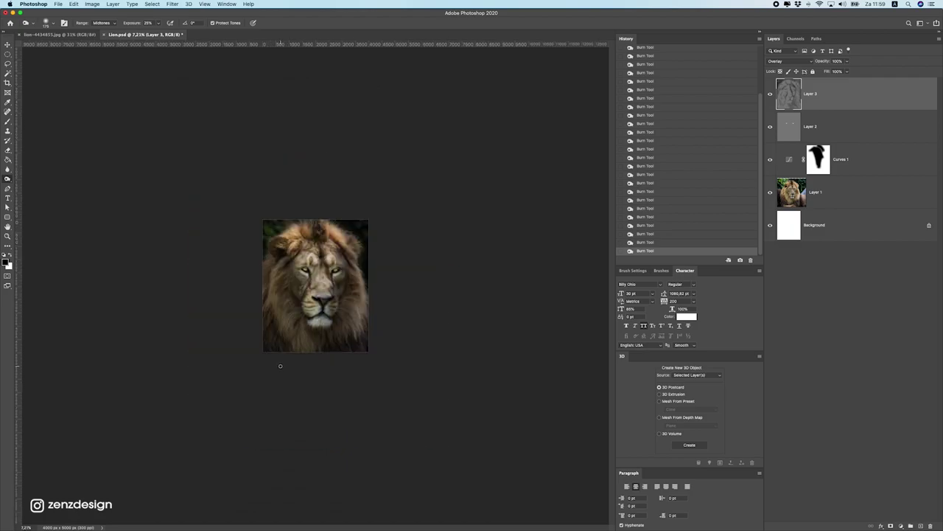
scroll(276, 361, "up", 7)
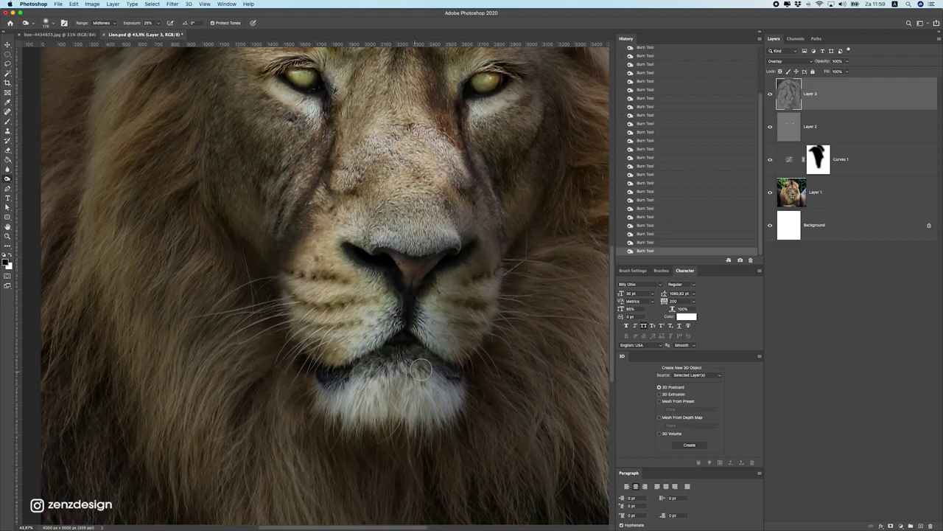
left_click_drag(403, 351, 453, 372)
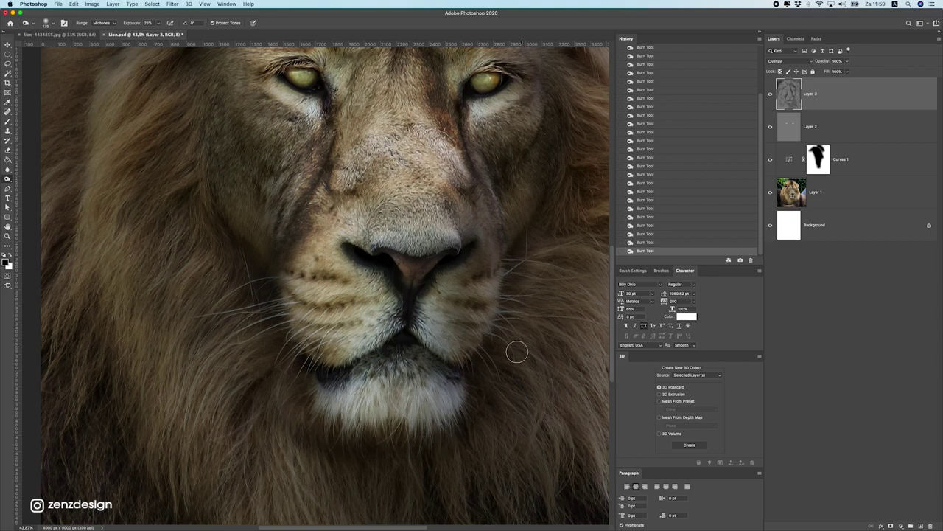
scroll(509, 343, "down", 5)
scroll(487, 313, "up", 3)
key("ctrl+z")
key("ctrl+z")
key("ctrl+z")
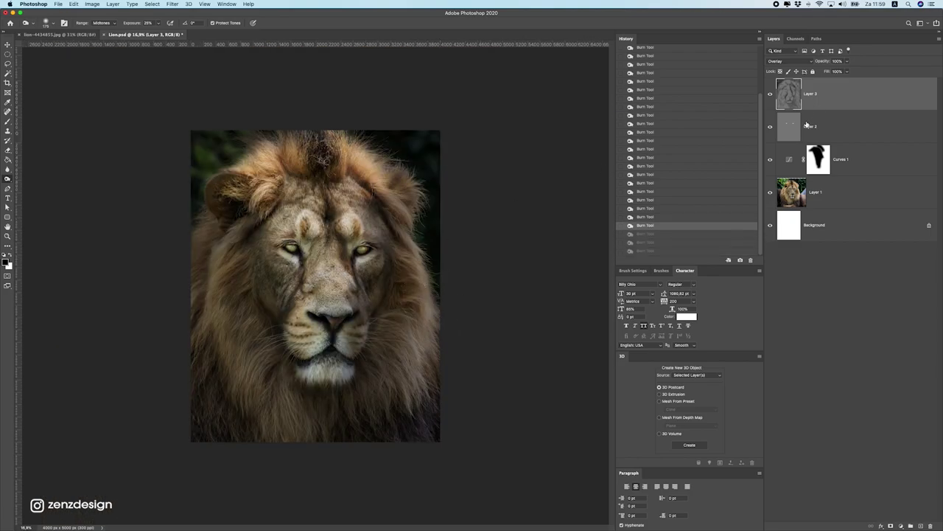
Toggle Layer 3's visibility to judge the burn, then add a new Layer 4 above it
left_click(770, 94)
left_click(771, 95)
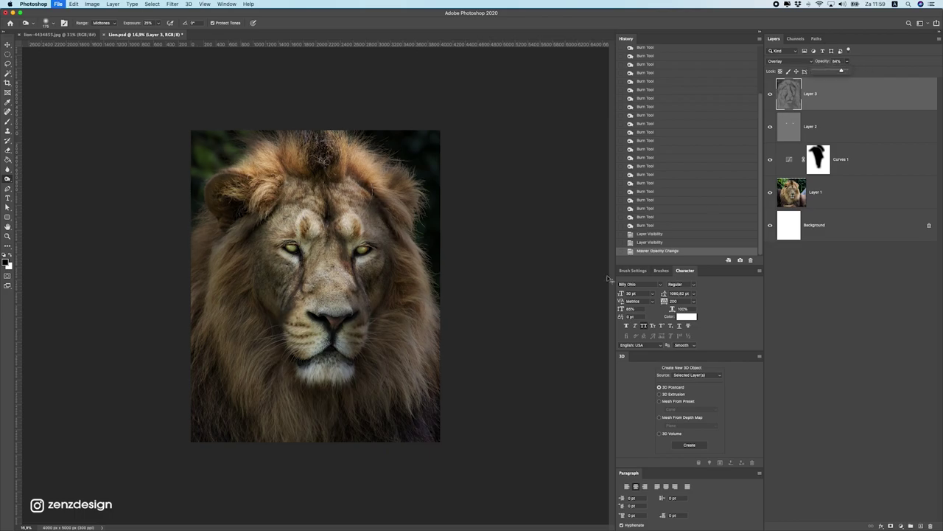
key("ctrl+shift+alt+n")
key("ctrl+plus")
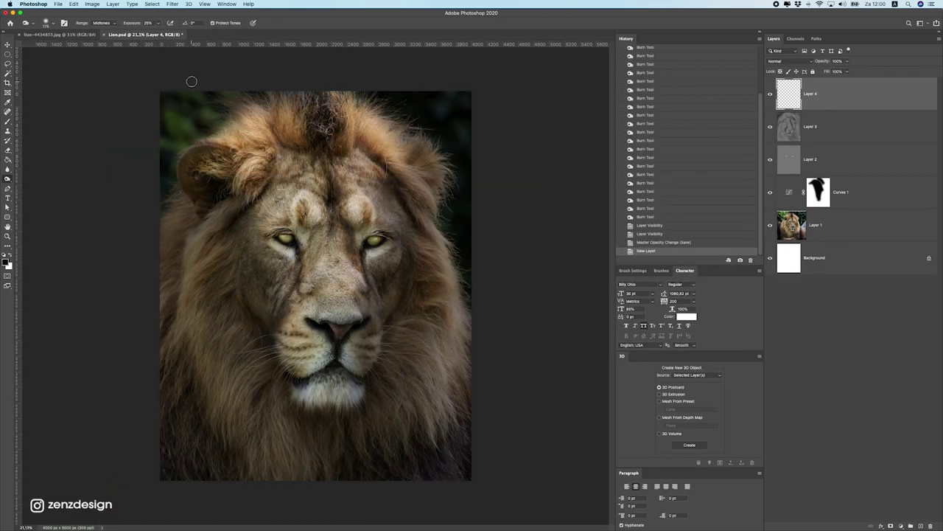
Fill Layer 4 with 50% Gray and set its blend mode to Overlay
left_click(59, 3)
left_click(96, 122)
left_click(434, 109)
left_click(781, 60)
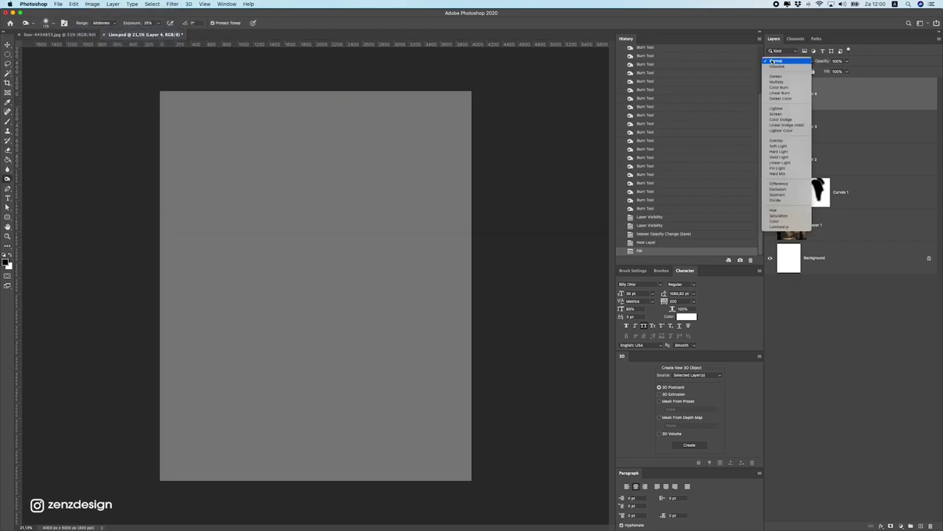
left_click(777, 140)
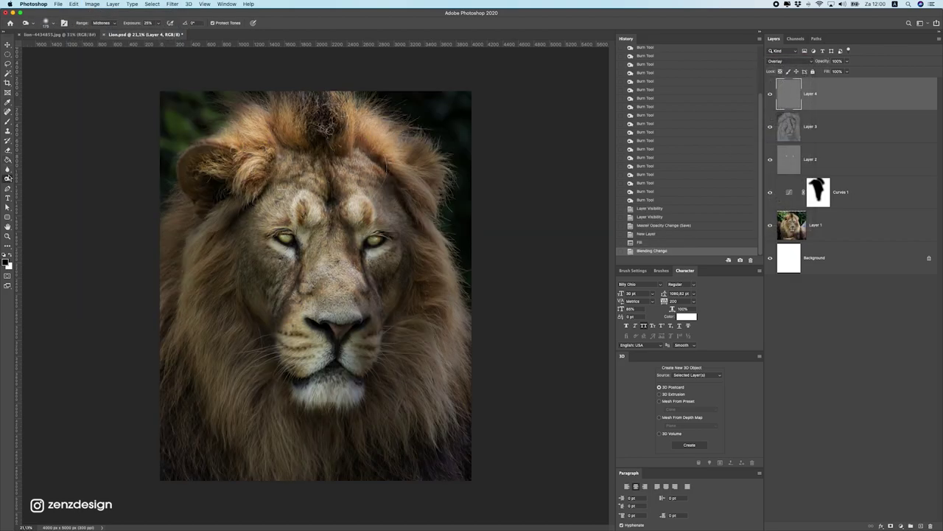
Switch to the Dodge Tool and brighten the lion's left and right eyes
right_click(8, 178)
left_click(29, 178)
scroll(287, 246, "up", 3)
left_click_drag(273, 225, 306, 230)
scroll(322, 244, "down", 1)
scroll(322, 244, "down", 2)
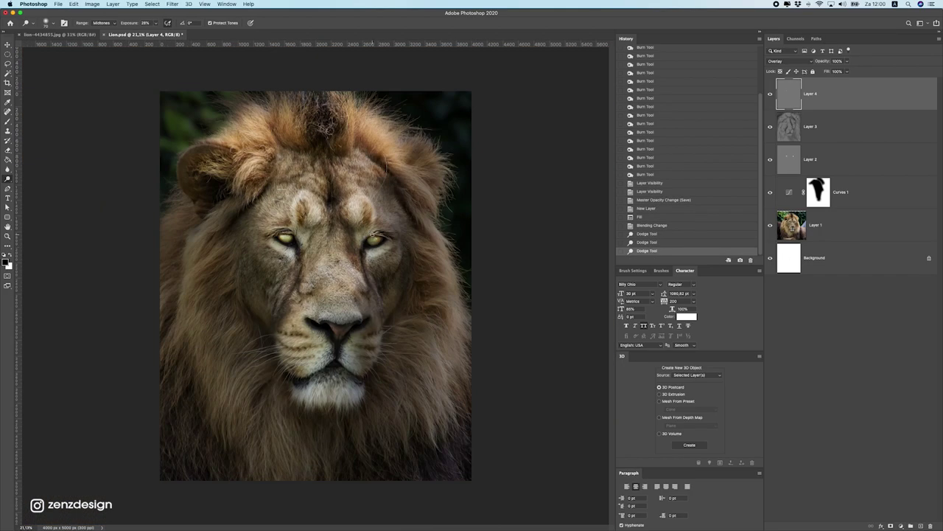
left_click_drag(370, 237, 383, 238)
scroll(386, 259, "down", 2)
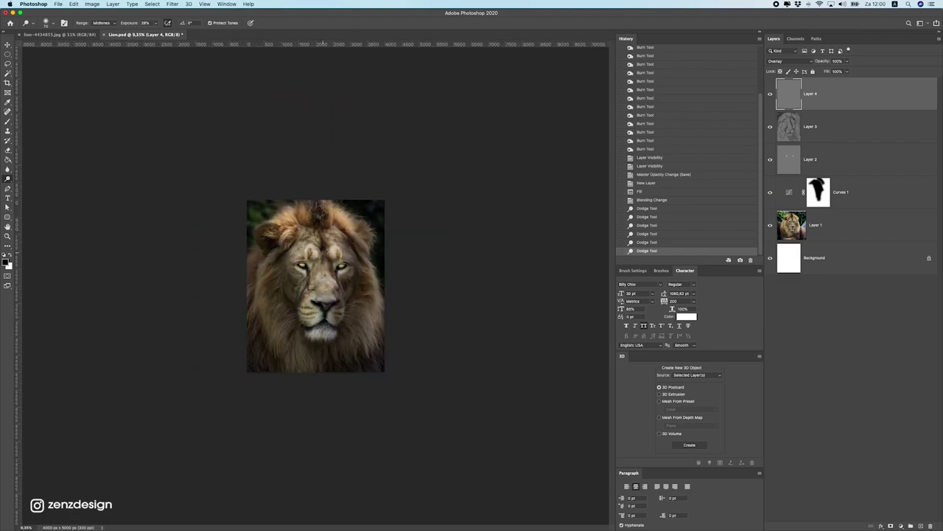
scroll(337, 203, "up", 2)
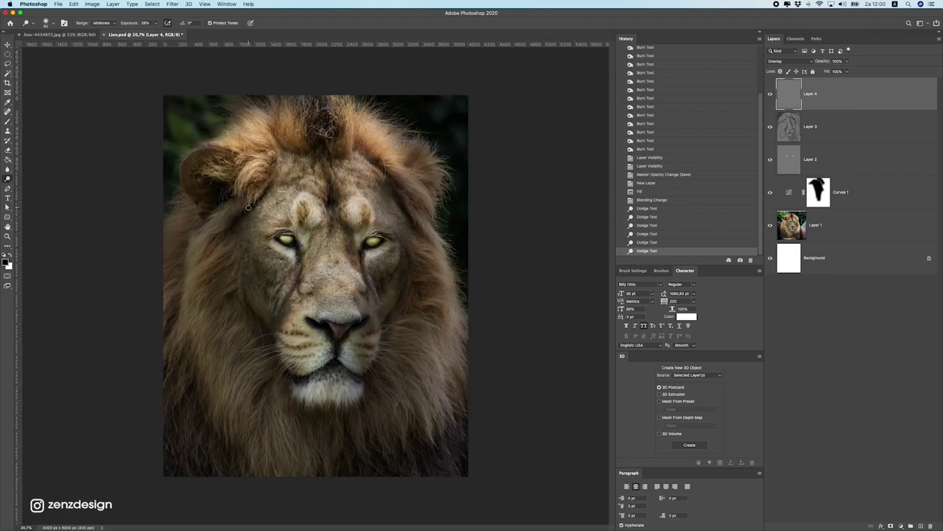
Try Highlights-range forehead strokes, undo them, and dodge the forehead at Midtones
left_click(104, 23)
left_click(104, 32)
left_click_drag(306, 289, 304, 181)
key("ctrl+z")
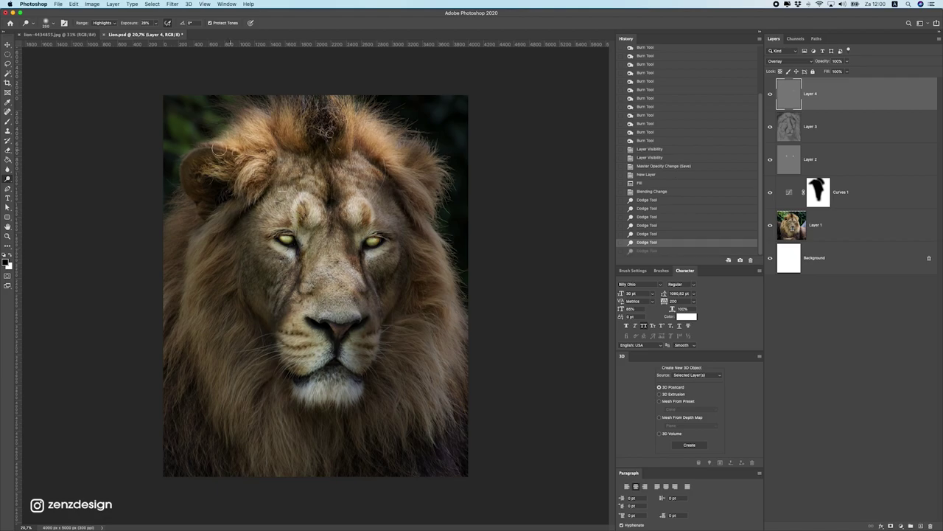
mouse_move(218, 148)
left_mouse_down()
mouse_move(206, 155)
mouse_move(258, 114)
left_mouse_up()
key("ctrl+z")
key("ctrl+z")
left_click(104, 23)
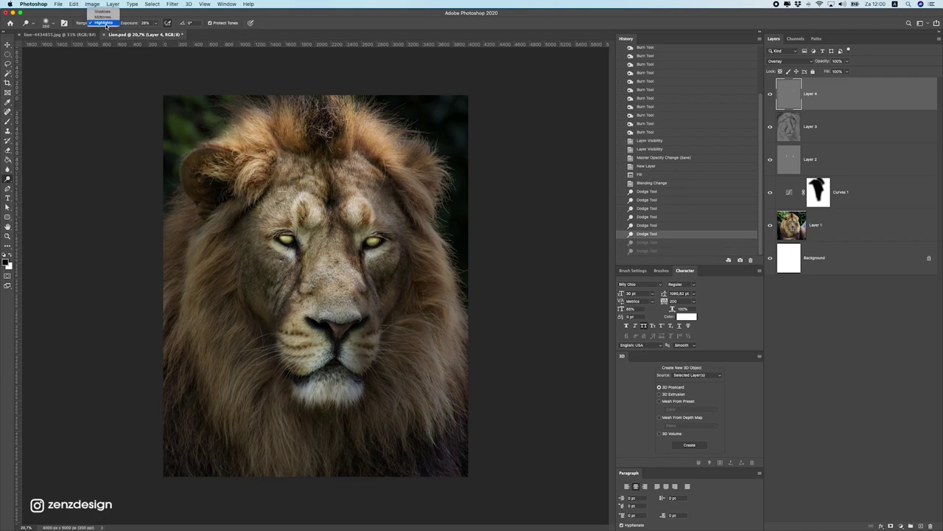
left_click(103, 16)
left_click_drag(298, 159, 295, 148)
left_click_drag(292, 125, 294, 103)
Dodge the forehead and the right side of the mane down to the jaw
left_click_drag(284, 129, 287, 106)
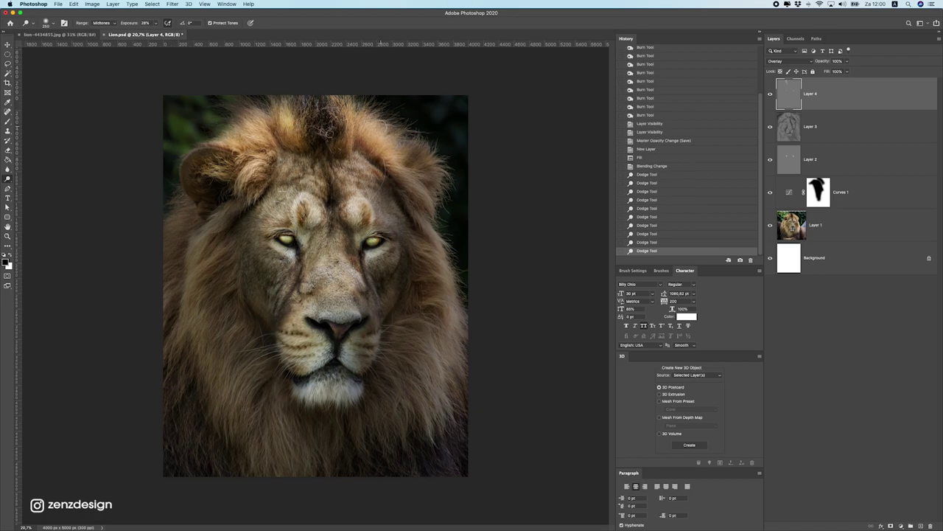
mouse_move(364, 140)
left_mouse_down()
mouse_move(364, 107)
mouse_move(381, 119)
left_mouse_up()
left_click_drag(392, 165, 393, 137)
mouse_move(419, 175)
left_mouse_down()
mouse_move(420, 137)
mouse_move(439, 155)
left_mouse_up()
mouse_move(435, 205)
left_mouse_down()
mouse_move(441, 135)
mouse_move(442, 191)
left_mouse_up()
left_click_drag(438, 214, 435, 169)
left_click_drag(434, 247, 428, 213)
left_click_drag(442, 364, 435, 225)
left_click_drag(454, 379, 450, 324)
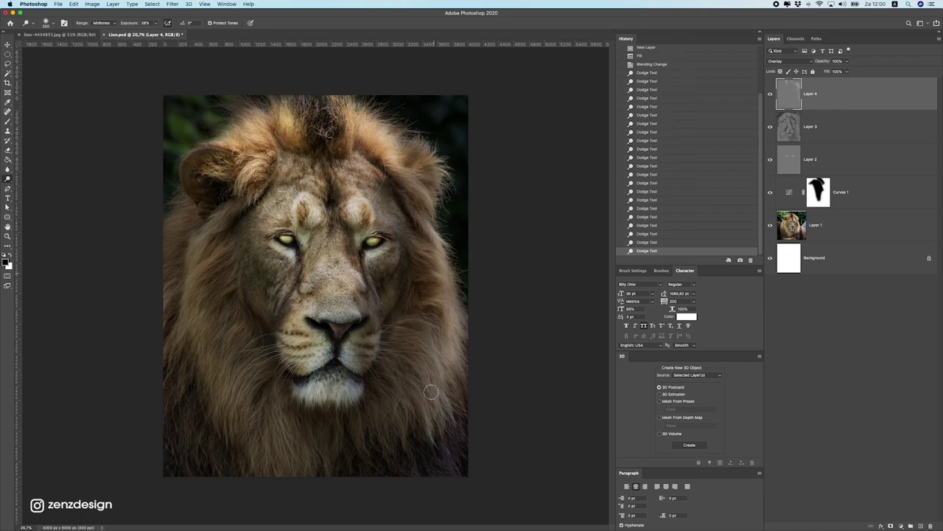
left_click_drag(431, 391, 435, 316)
left_click_drag(443, 409, 442, 265)
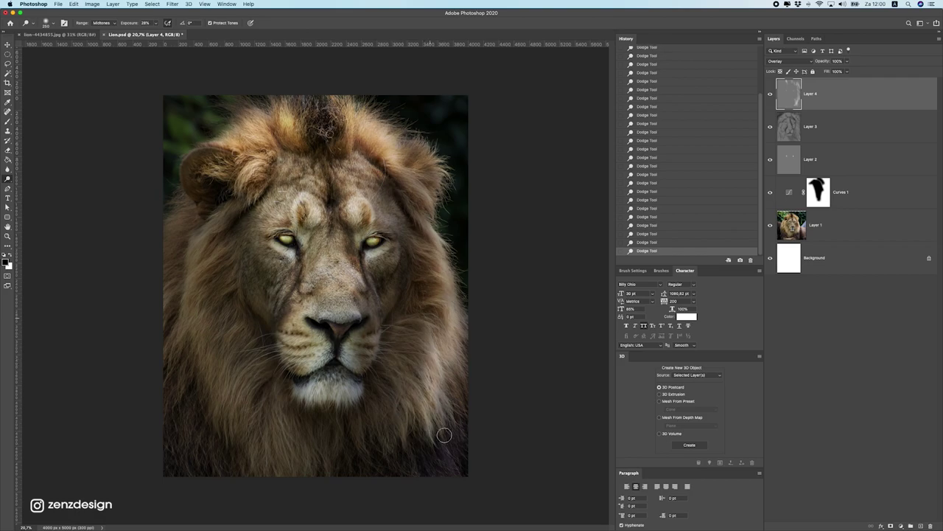
key("super+z")
Dodge the lower-left mane, the left cheek beside the nose, and the forehead mane
left_click_drag(221, 413, 214, 358)
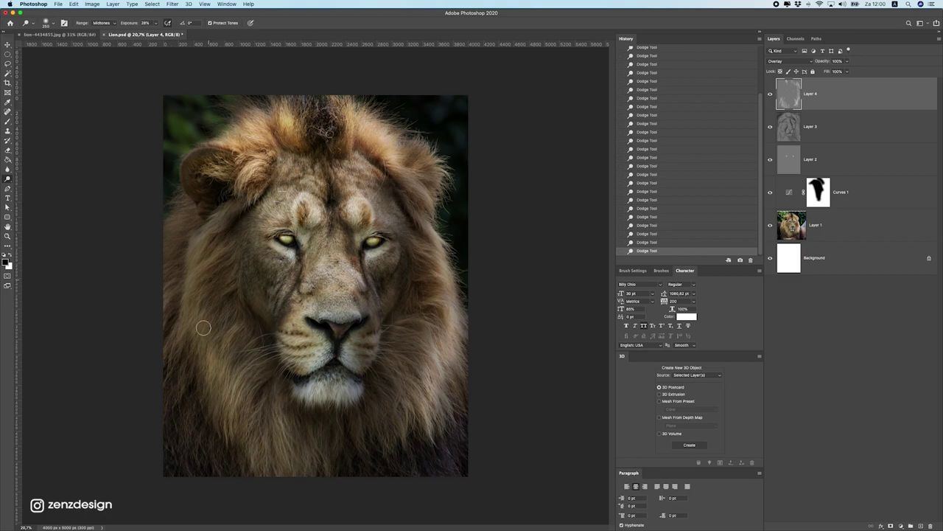
left_click_drag(210, 347, 205, 384)
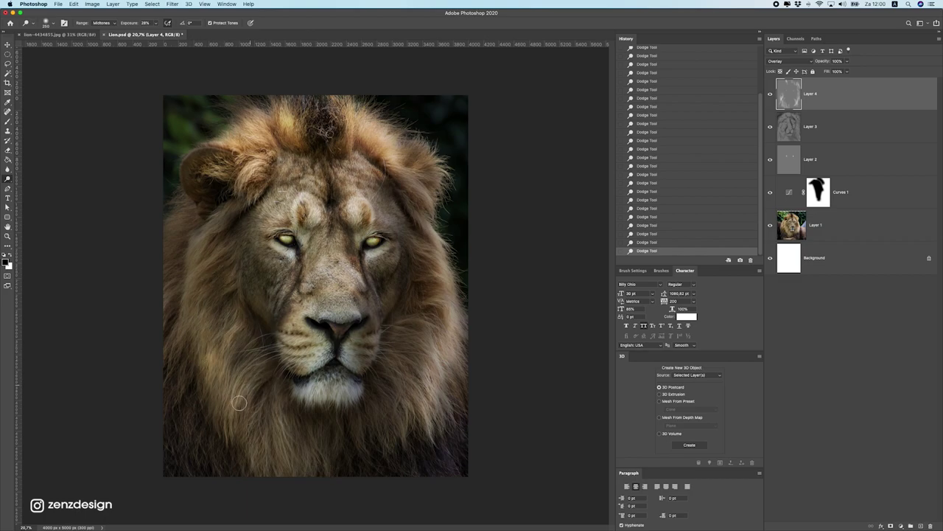
left_click_drag(284, 354, 270, 333)
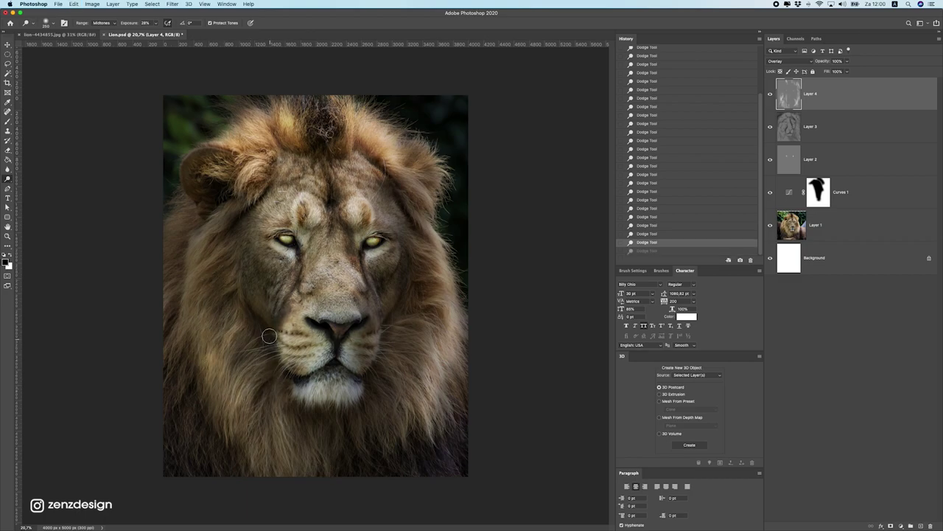
left_click_drag(261, 282, 243, 217)
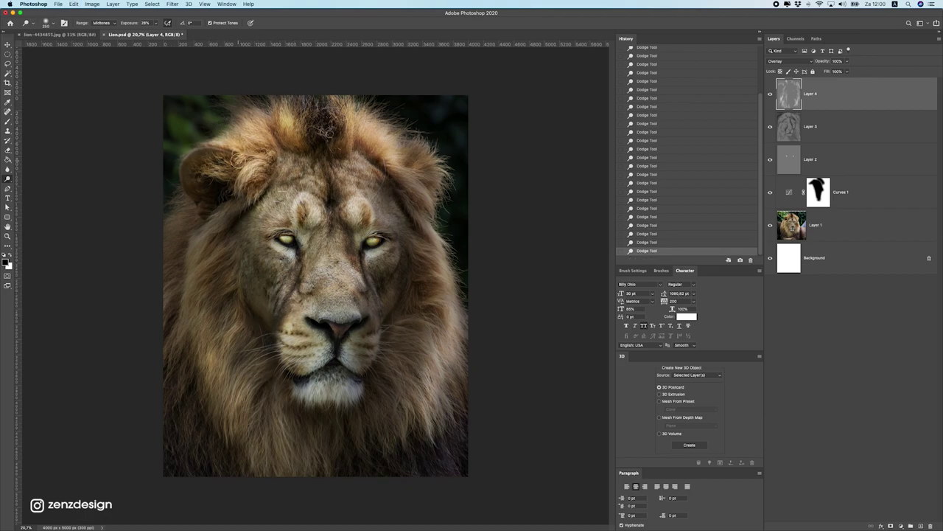
left_click_drag(210, 182, 289, 119)
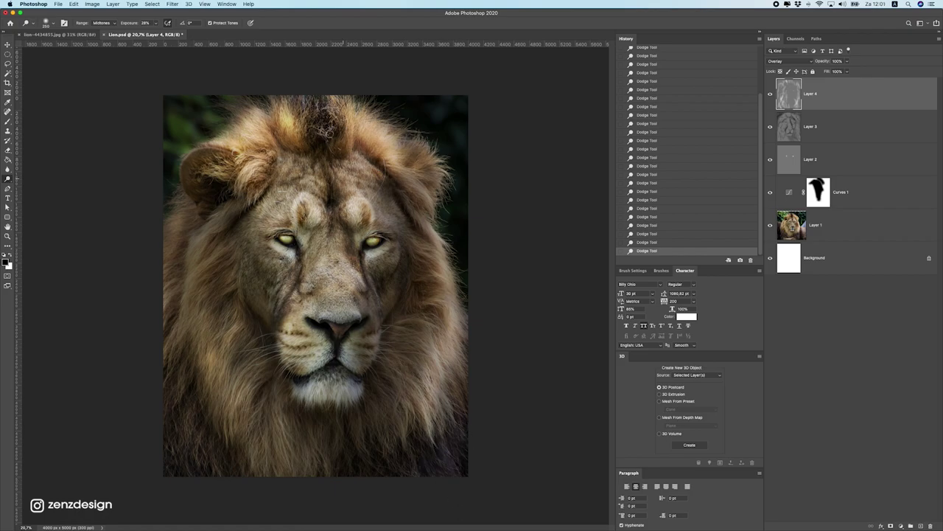
left_click_drag(357, 230, 346, 186)
left_click_drag(337, 217, 331, 160)
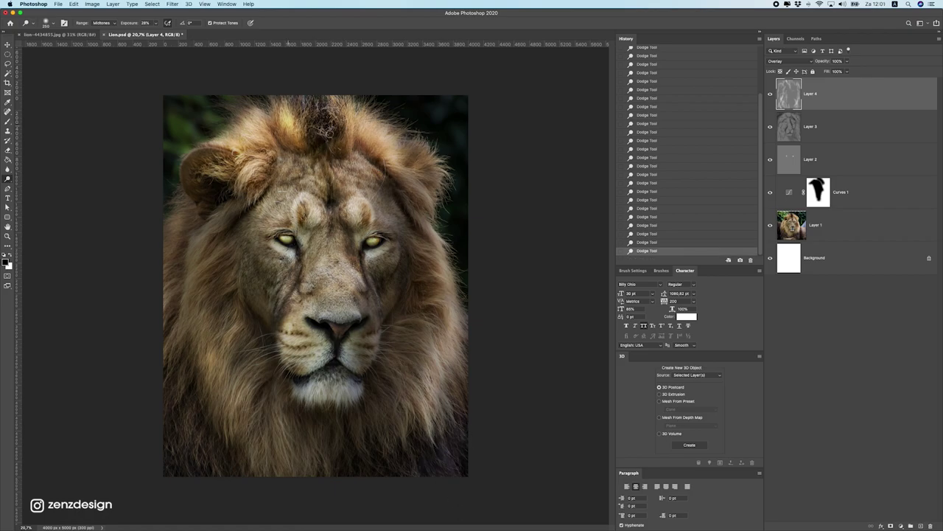
Zoom out and back in, comparing the latest dodge stroke before and after
key("super+minus")
key("super+plus")
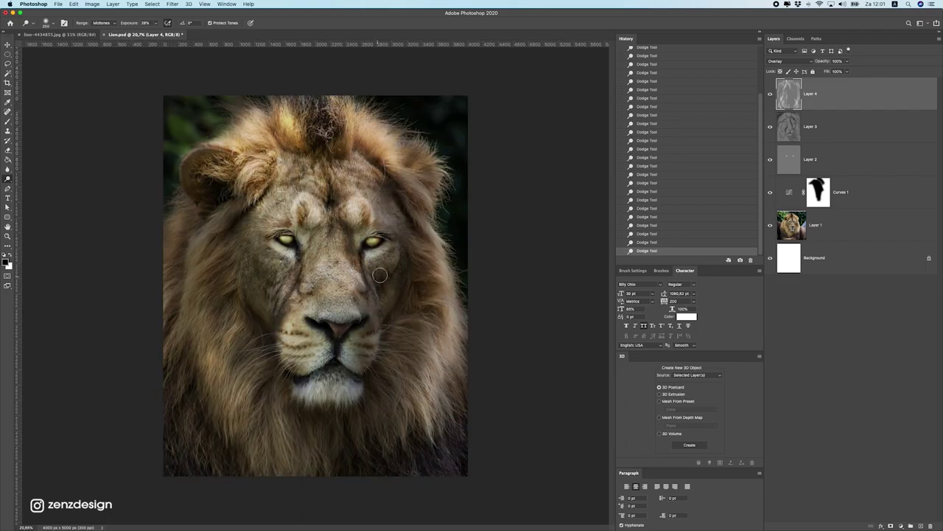
key("super+z")
key("super+shift+z")
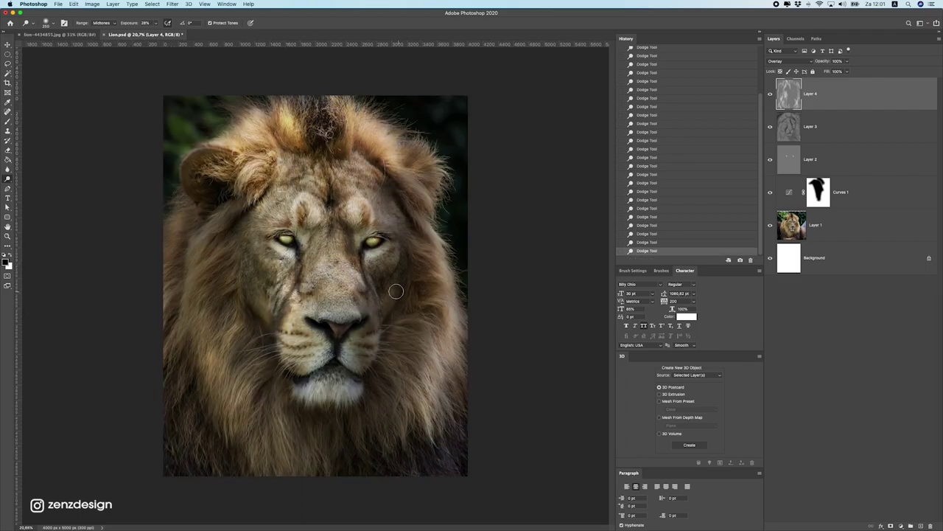
key("super+z")
key("super+shift+z")
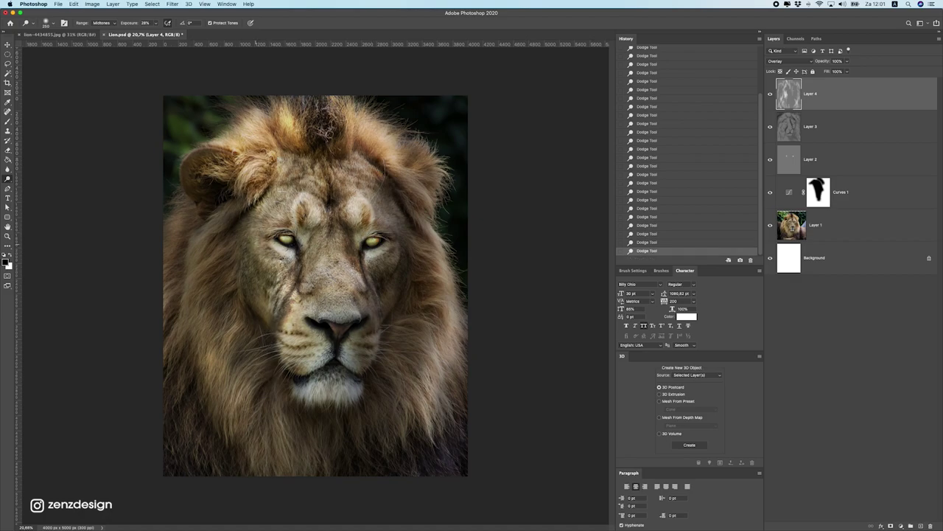
scroll(369, 236, "down", 5)
scroll(448, 233, "up", 4)
Set the pasteboard around the image to black
right_click(491, 208)
left_click(516, 228)
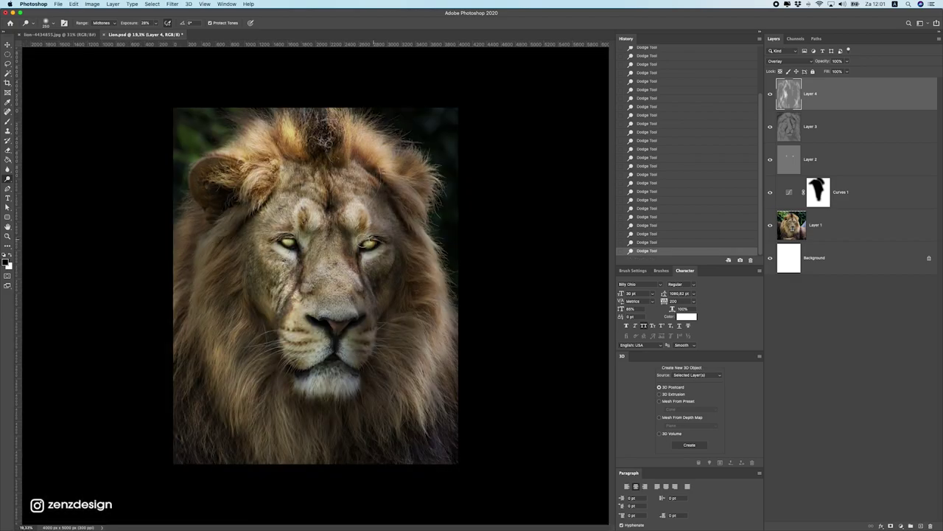
scroll(331, 237, "down", 5)
scroll(301, 237, "up", 4)
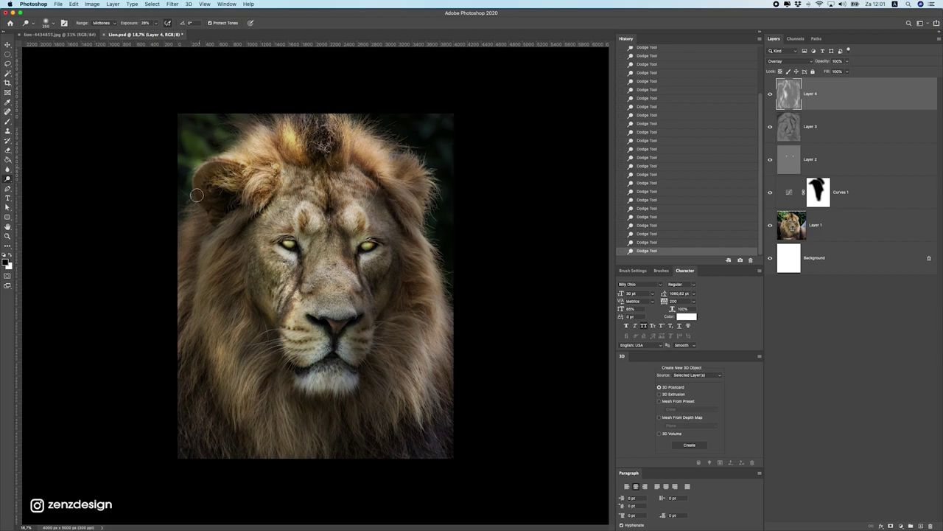
Brighten the mane around the left ear and the white chin fur, then save Lion.psd
mouse_move(200, 151)
left_mouse_down()
mouse_move(198, 193)
mouse_move(251, 199)
mouse_move(280, 342)
left_mouse_up()
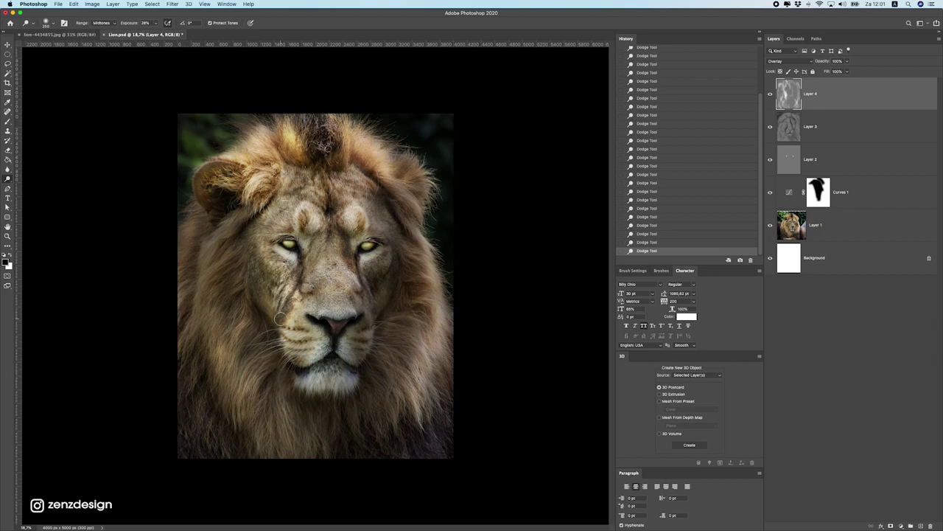
mouse_move(313, 380)
left_mouse_down()
mouse_move(331, 380)
mouse_move(276, 398)
mouse_move(317, 387)
mouse_move(291, 428)
left_mouse_up()
scroll(291, 428, "down", 2)
scroll(314, 375, "up", 2)
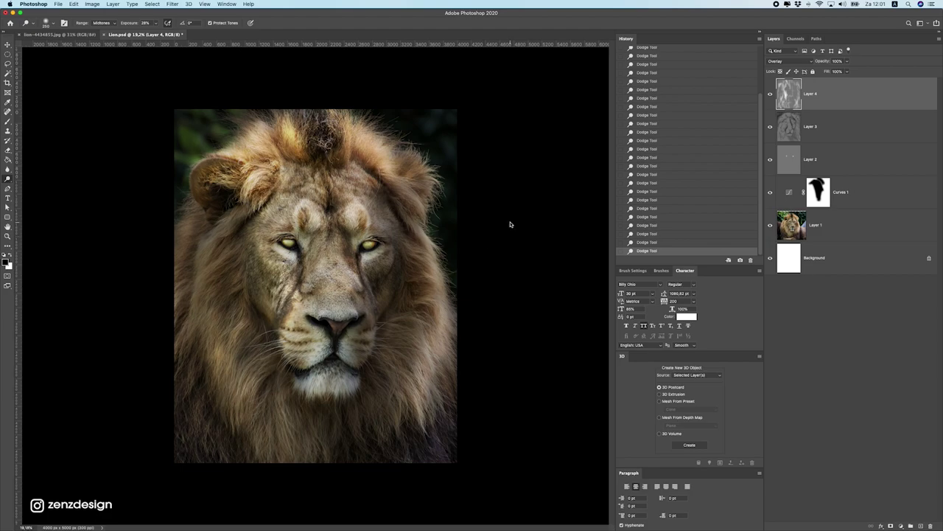
right_click(512, 221)
key("ctrl+s")
scroll(435, 166, "up", 1)
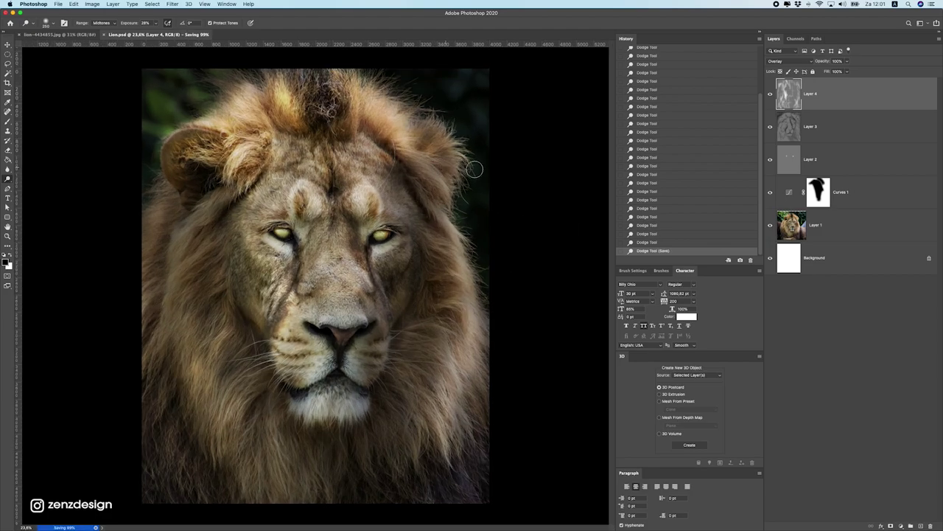
Toggle Layer 4 off and on to compare, then choose an orange foreground colour
left_click(770, 94)
left_click(770, 94)
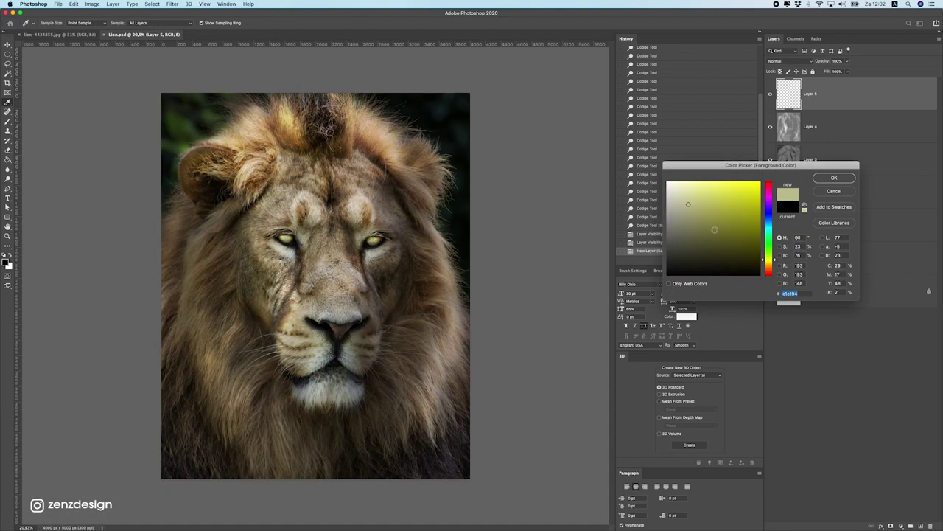
left_click_drag(769, 259, 769, 271)
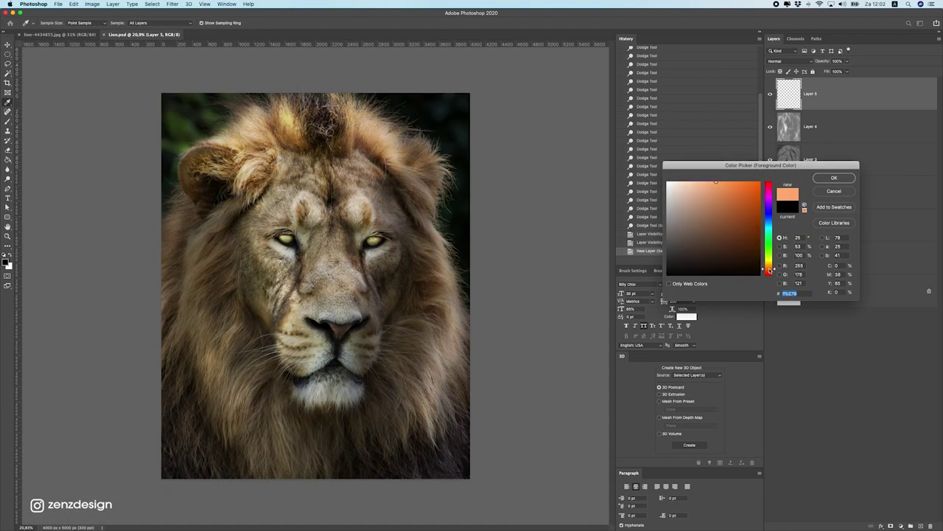
left_click(830, 178)
Paint solid orange over the lion's eyes with a small brush
scroll(241, 218, "up", 3)
scroll(295, 250, "up", 1)
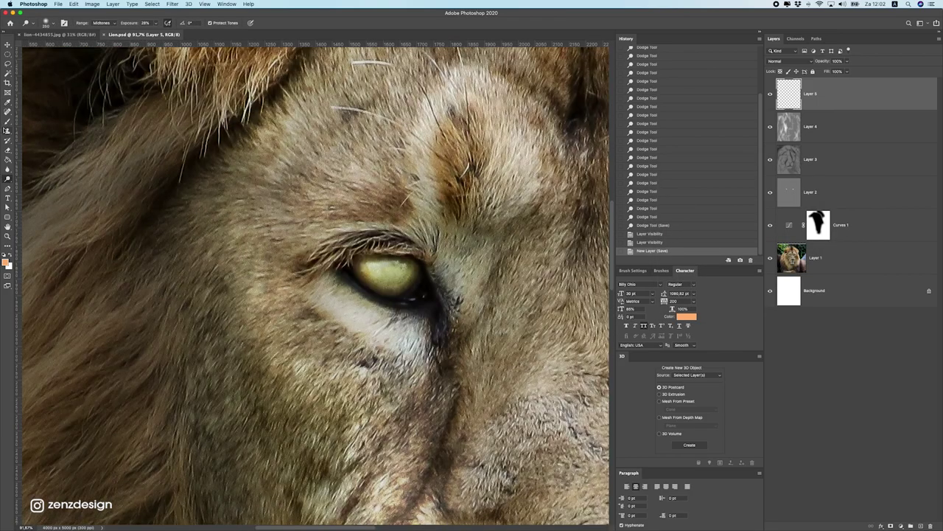
left_click(7, 122)
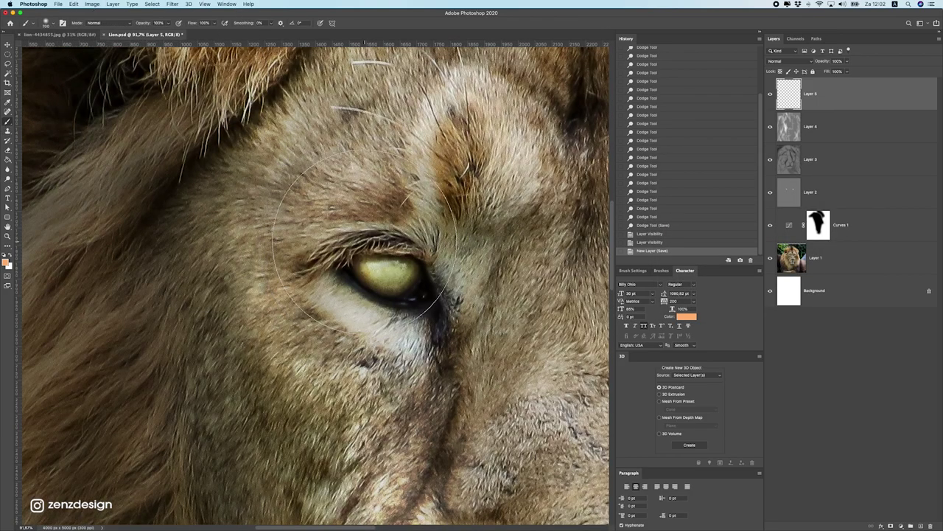
key("bracketleft")
key("bracketleft")
key("bracketleft")
mouse_move(368, 271)
left_mouse_down()
mouse_move(420, 269)
mouse_move(358, 273)
mouse_move(401, 291)
mouse_move(411, 274)
mouse_move(361, 269)
mouse_move(431, 255)
mouse_move(402, 277)
mouse_move(420, 254)
mouse_move(375, 254)
mouse_move(390, 259)
left_mouse_up()
left_click(410, 274)
scroll(205, 251, "right", 10)
Add more orange paint over the eye and undo a stray dab on the left eye
scroll(390, 259, "down", 5)
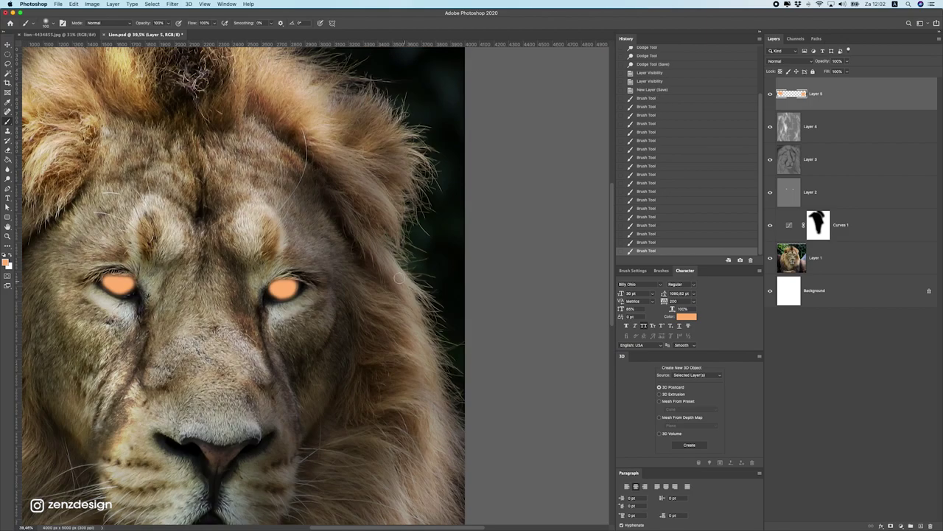
scroll(276, 284, "up", 5)
mouse_move(236, 280)
left_mouse_down()
mouse_move(217, 283)
mouse_move(267, 278)
left_mouse_up()
scroll(267, 278, "down", 5)
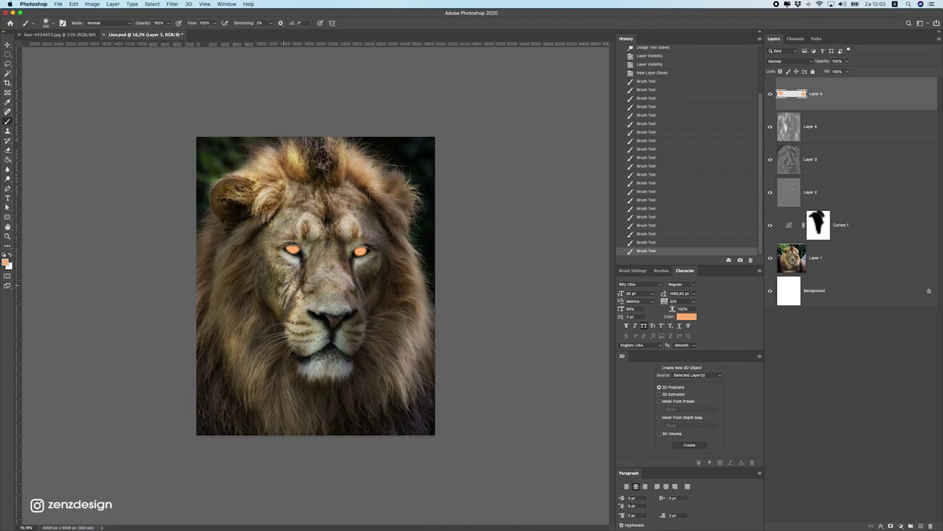
scroll(289, 215, "up", 2)
scroll(290, 215, "up", 3)
left_click(264, 225)
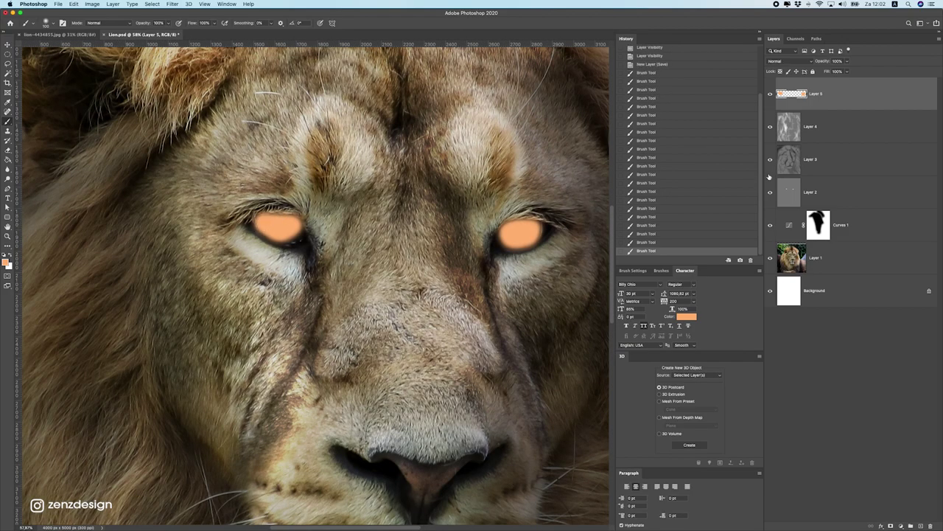
key("ctrl+z")
Set Layer 5's blend mode to Color, undoing the last orange stroke
left_click(781, 61)
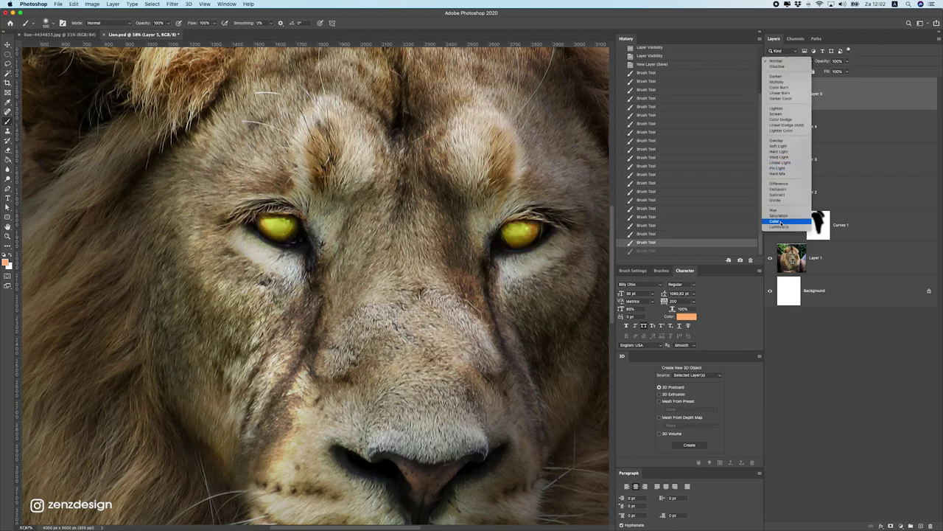
left_click(781, 222)
scroll(471, 280, "down", 2)
scroll(442, 243, "down", 3)
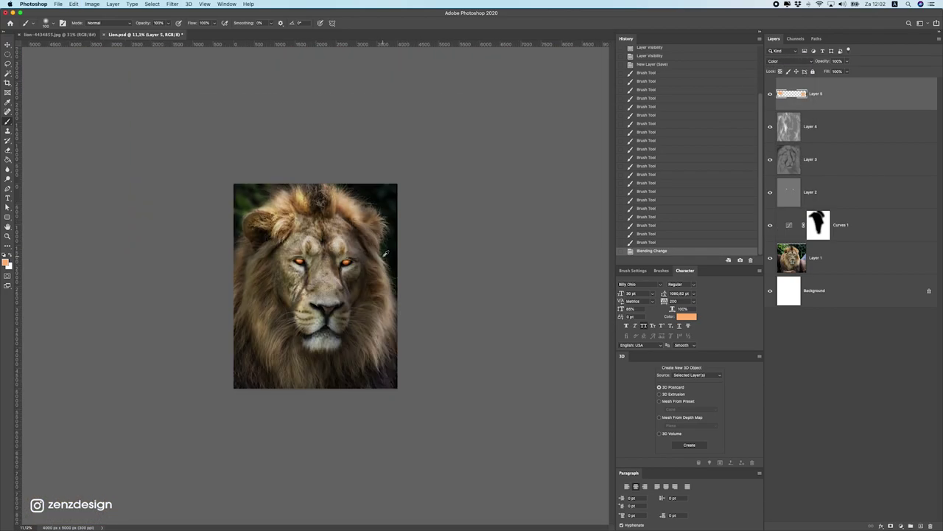
scroll(418, 190, "up", 2)
key("ctrl+z")
scroll(344, 226, "down", 5)
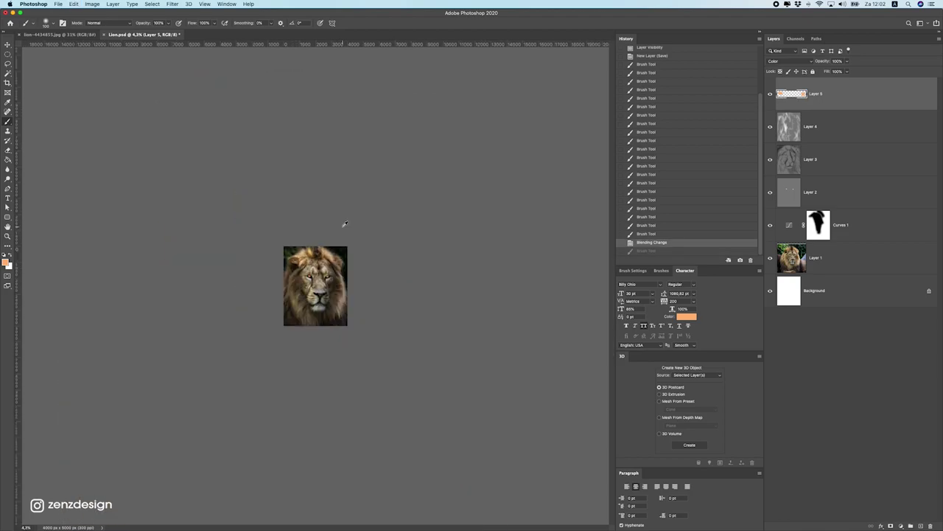
scroll(350, 221, "up", 5)
left_click(784, 61)
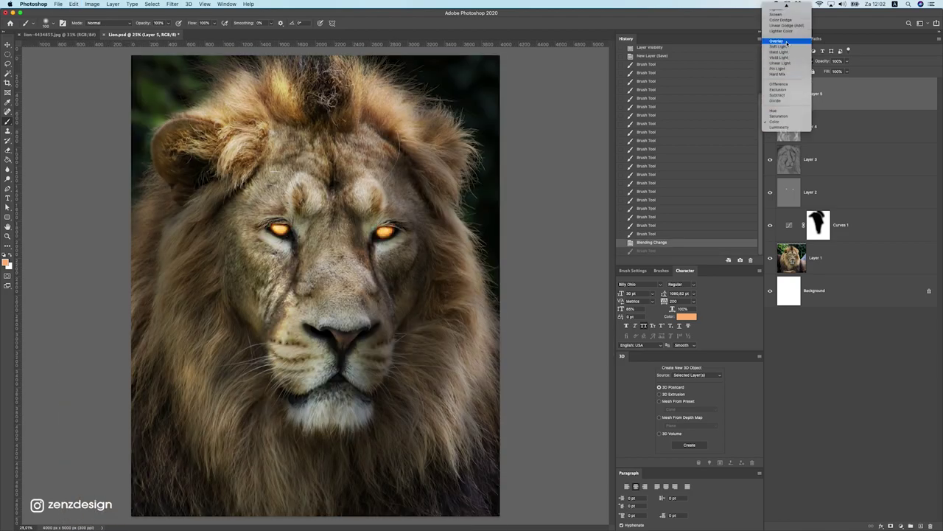
key("Escape")
scroll(362, 247, "down", 2)
scroll(362, 247, "up", 2)
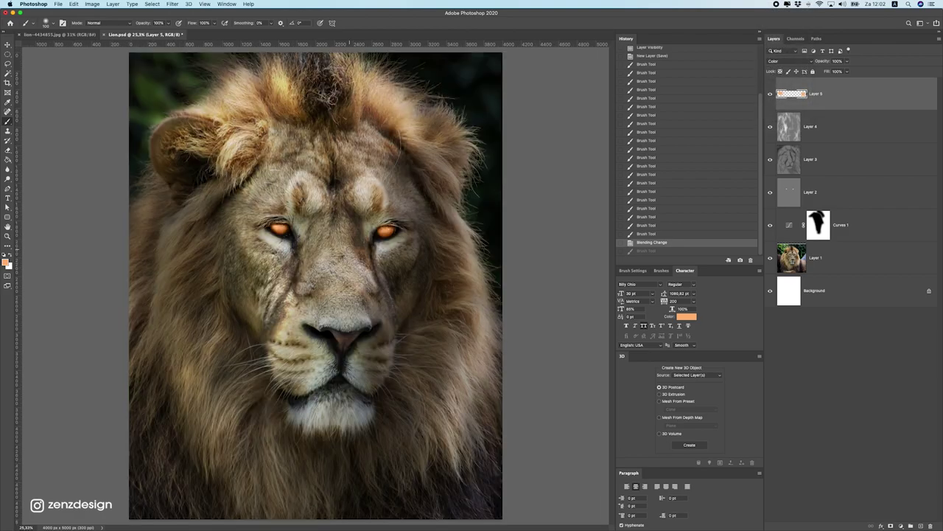
Shift the eye paint's hue +20 to yellow in Hue/Saturation
key("ctrl+u")
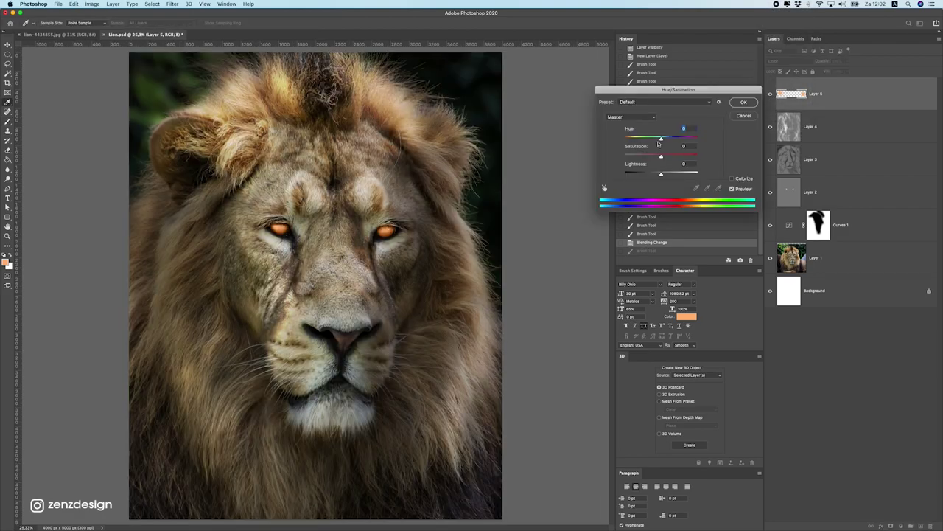
mouse_move(633, 138)
left_mouse_down()
mouse_move(681, 140)
mouse_move(671, 142)
left_mouse_up()
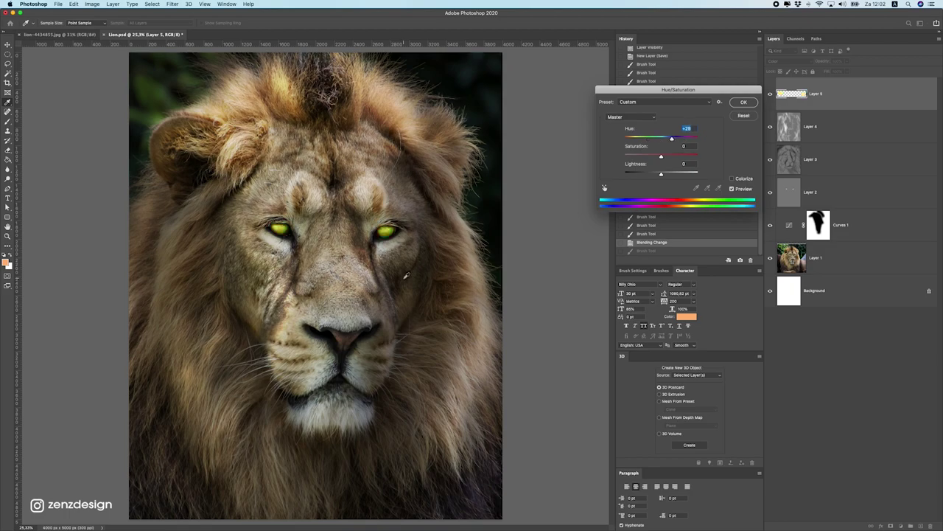
scroll(406, 276, "down", 5)
scroll(410, 266, "up", 5)
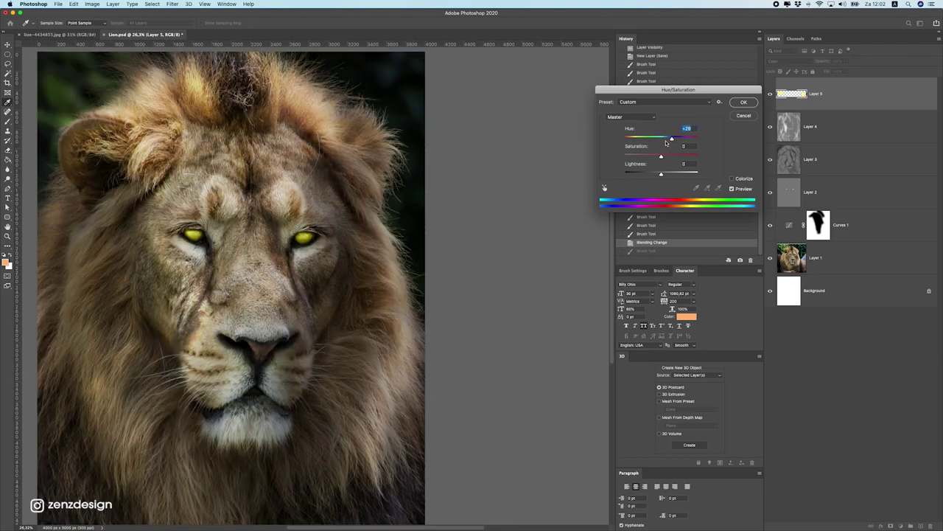
left_click_drag(666, 139, 659, 139)
scroll(358, 280, "down", 5)
scroll(423, 231, "up", 3)
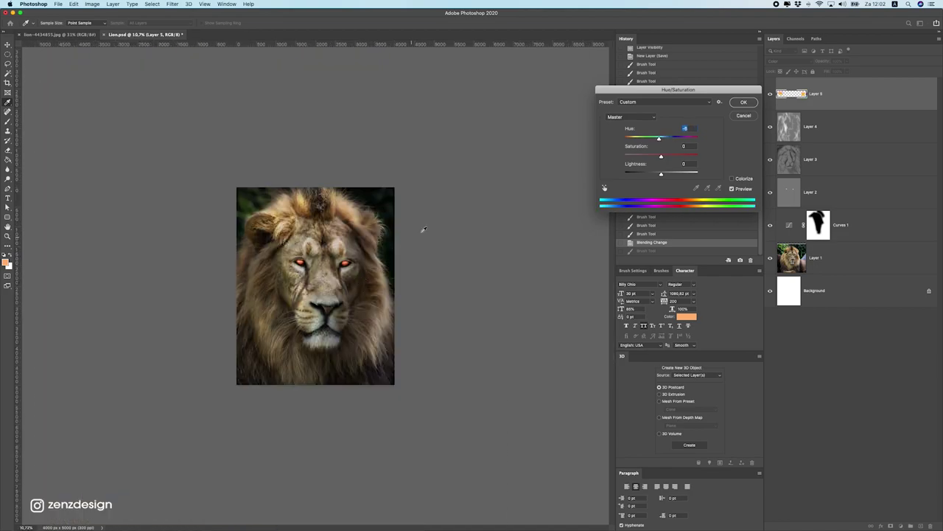
scroll(517, 208, "up", 2)
left_click(669, 140)
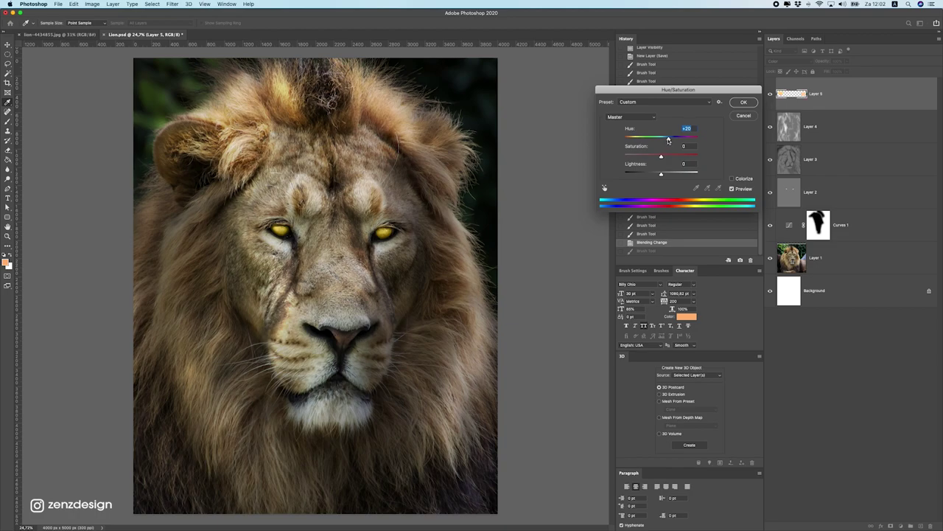
left_click(743, 102)
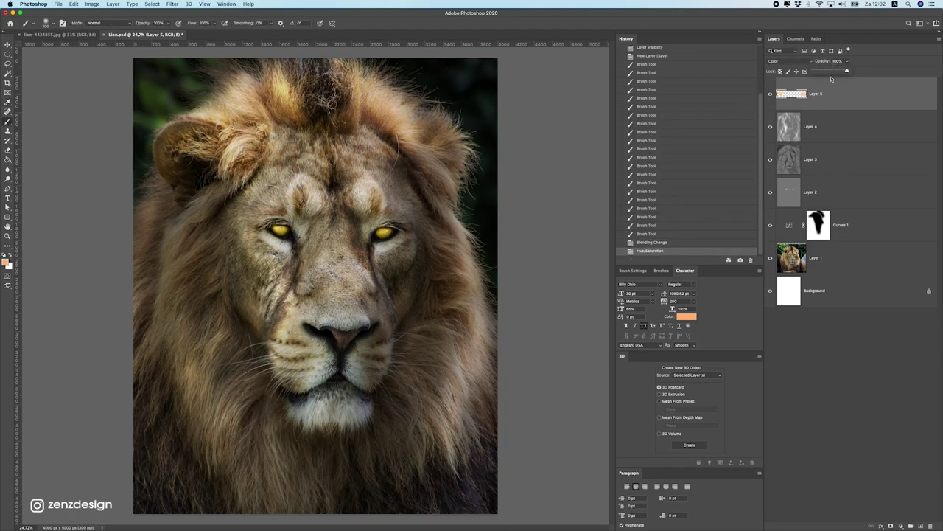
Lower Layer 5 to 30% opacity, fit the image in view and save
left_click_drag(814, 72, 835, 72)
key("ctrl+0")
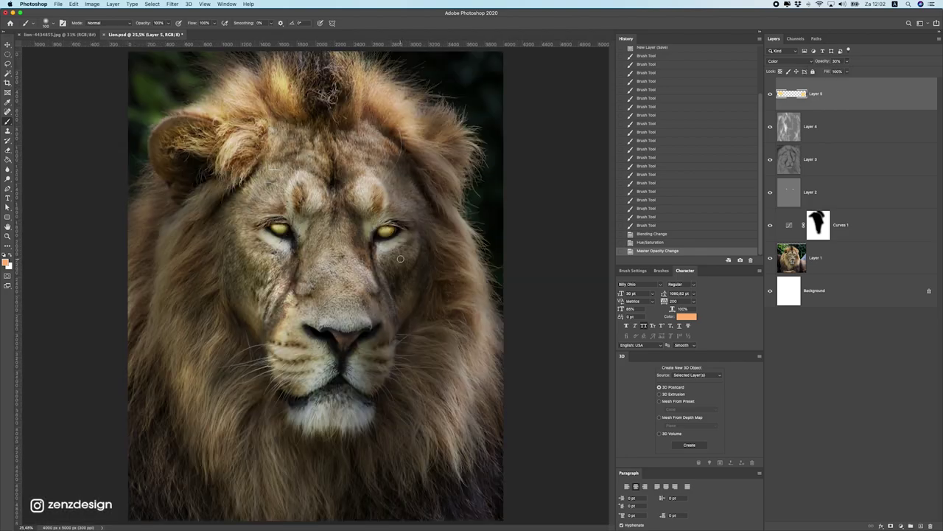
key("ctrl+s")
key("v")
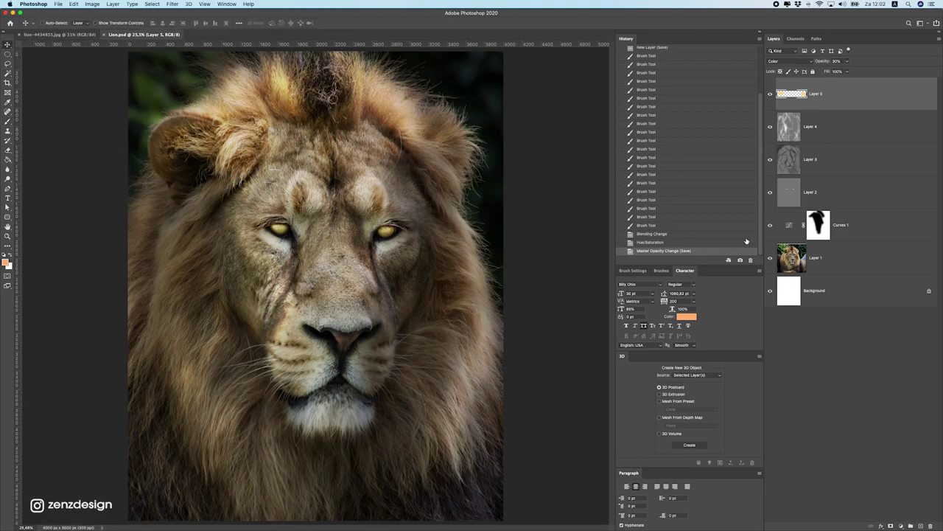
Add a new layer above Layer 4, fill it with 50% gray and set it to Overlay
left_click(829, 214)
left_click(833, 138)
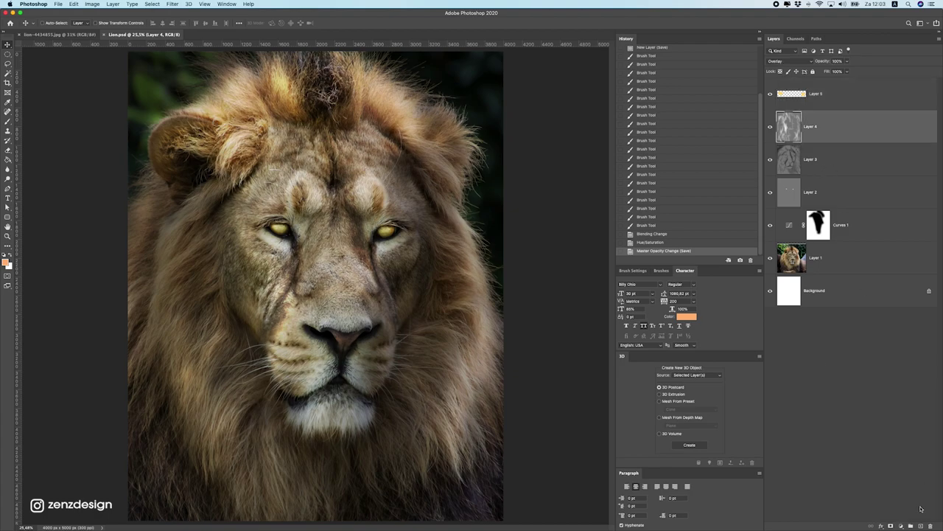
left_click(922, 526)
left_click(73, 3)
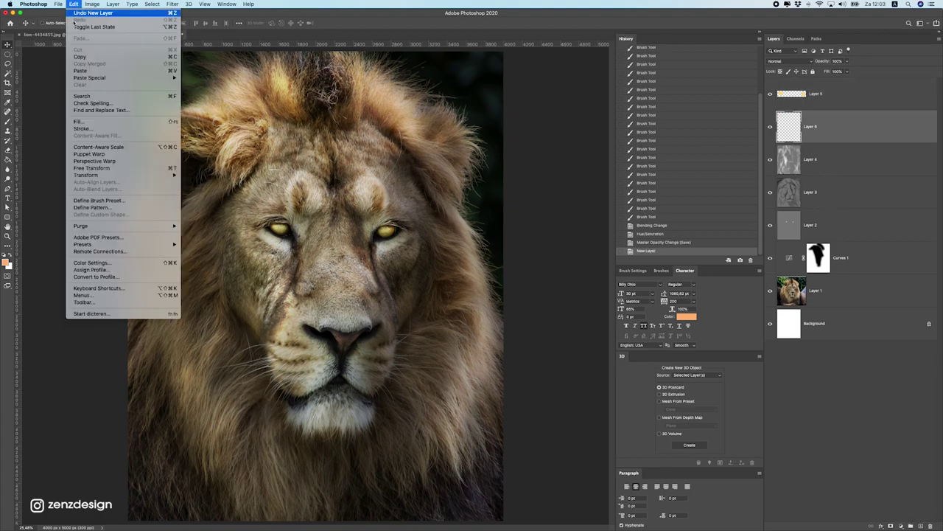
left_click(90, 122)
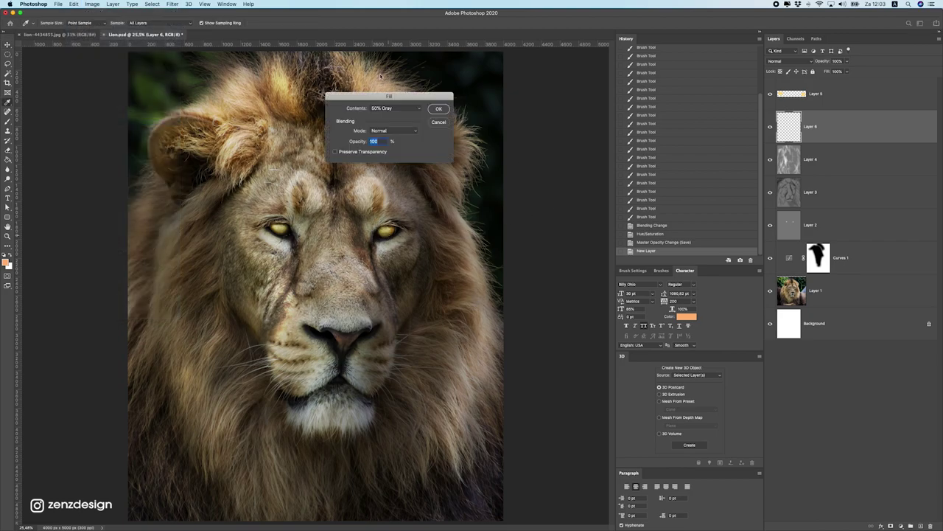
left_click(438, 110)
left_click(781, 61)
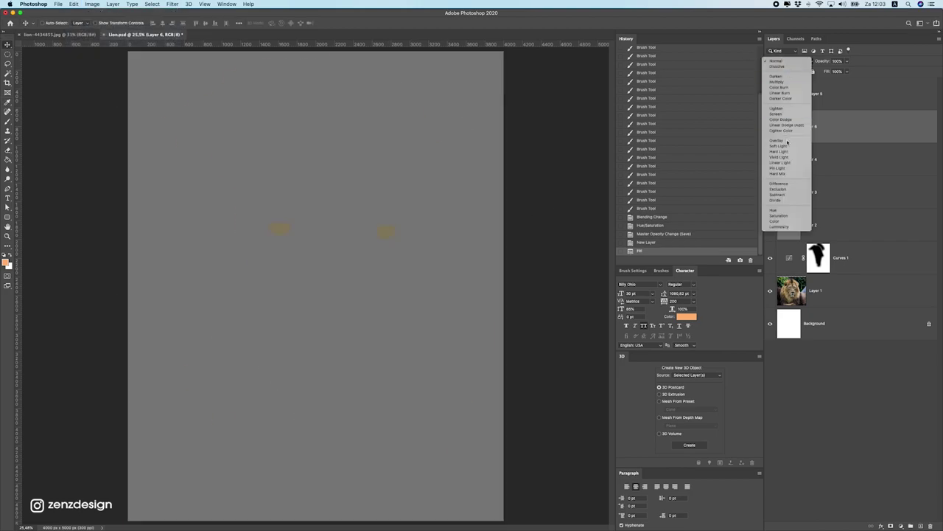
left_click(782, 139)
Darken patches of the lion's face and near the right eye with the Burn Tool
left_click(9, 178)
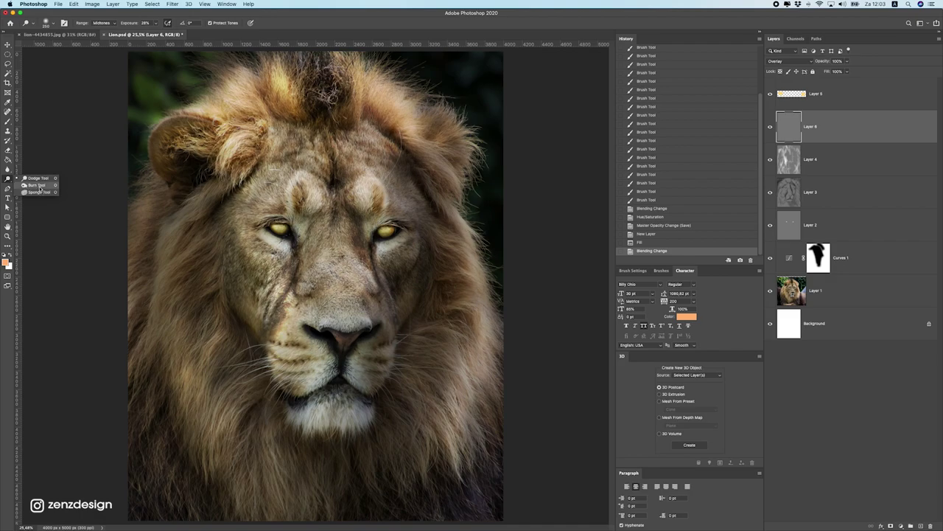
left_click(36, 185)
left_click_drag(381, 234, 381, 254)
left_click_drag(385, 298, 386, 332)
key("ctrl+z")
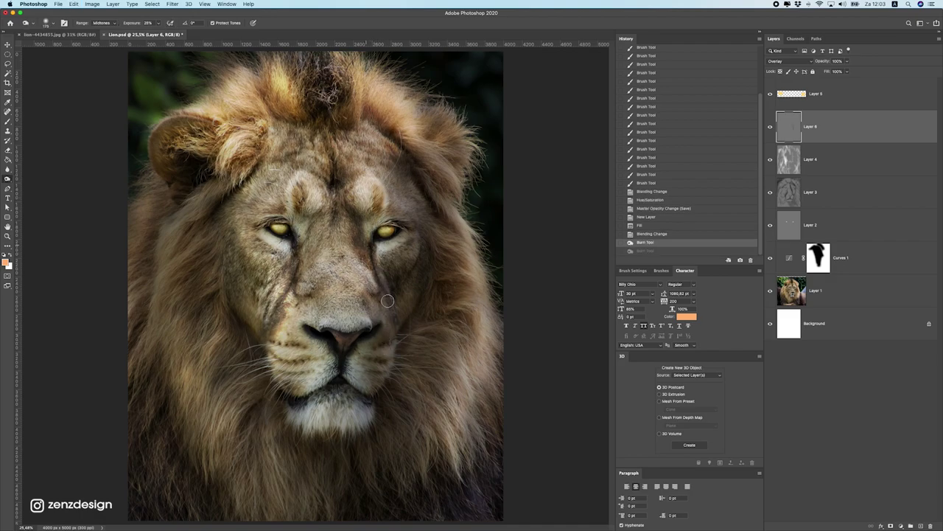
left_click(375, 257)
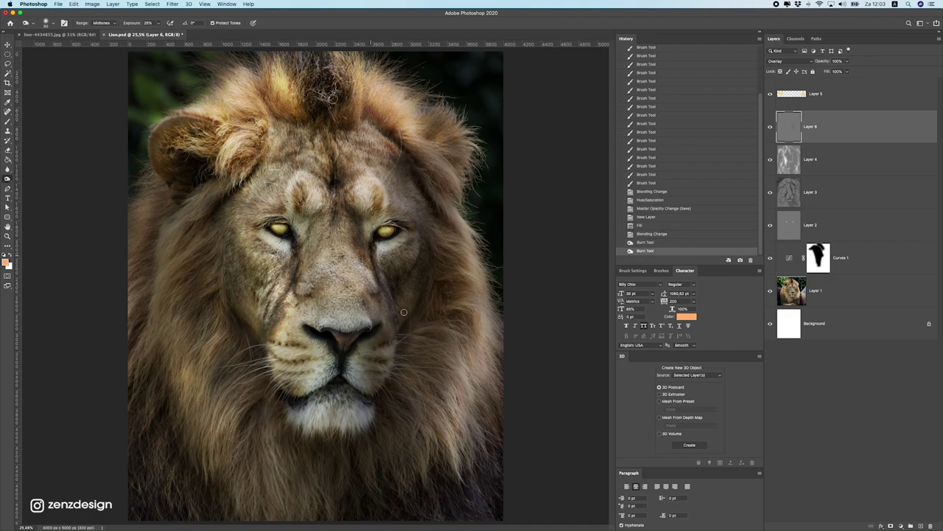
left_click(405, 312)
left_click(403, 284)
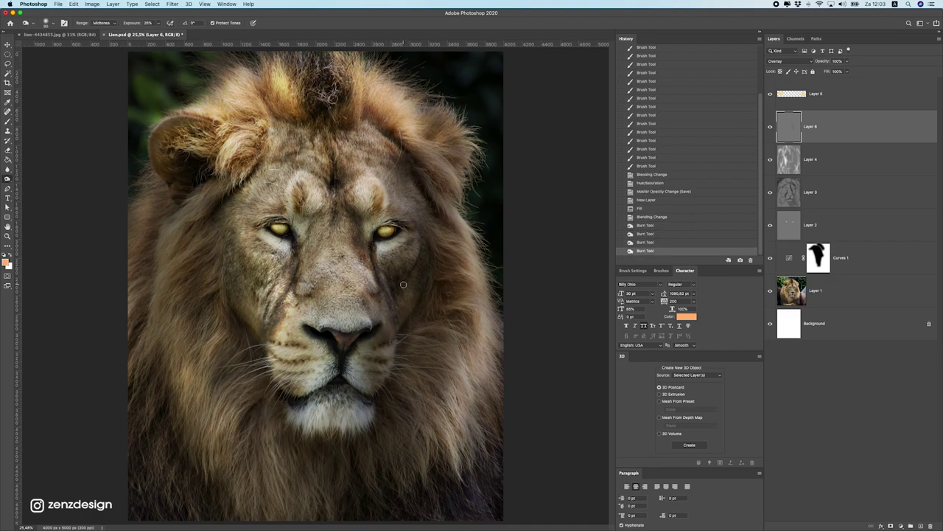
left_click(372, 237)
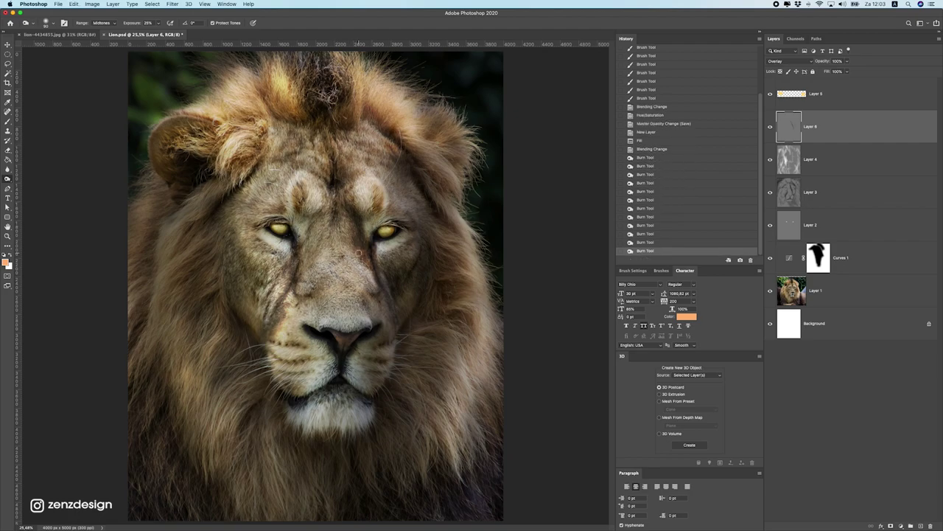
key("super+z")
Burn more of the face and the forehead mane darker
key("super+minus")
key("super+0")
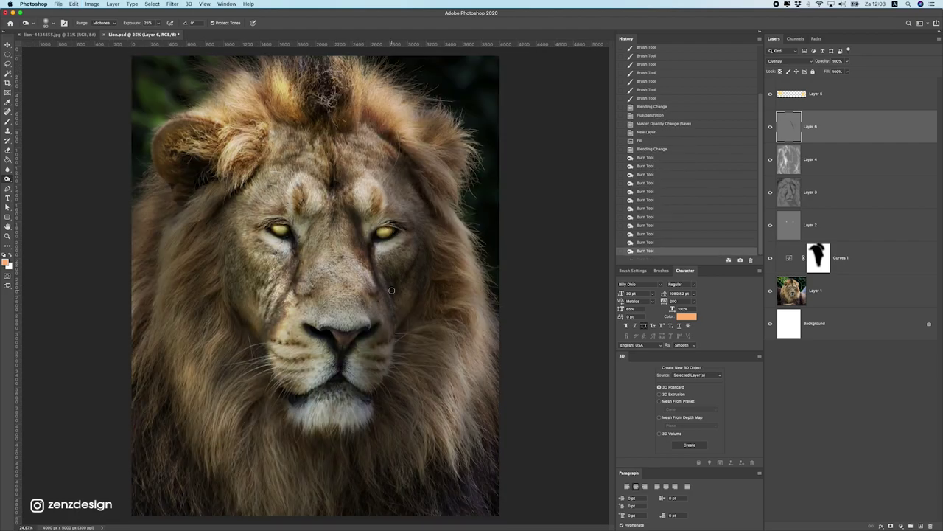
left_click(390, 294)
left_click(388, 391)
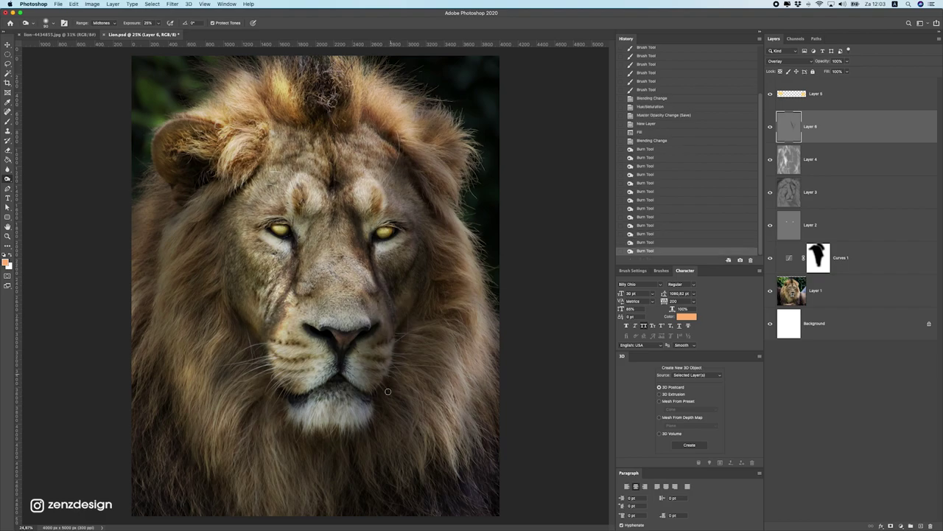
left_click(423, 276)
key("super+z")
left_click(389, 152)
key("super+z")
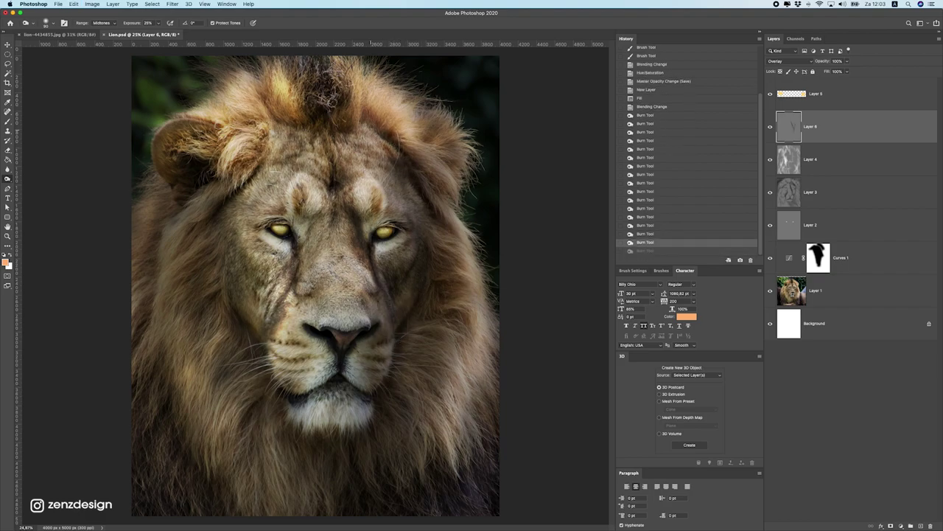
left_click_drag(393, 142, 363, 116)
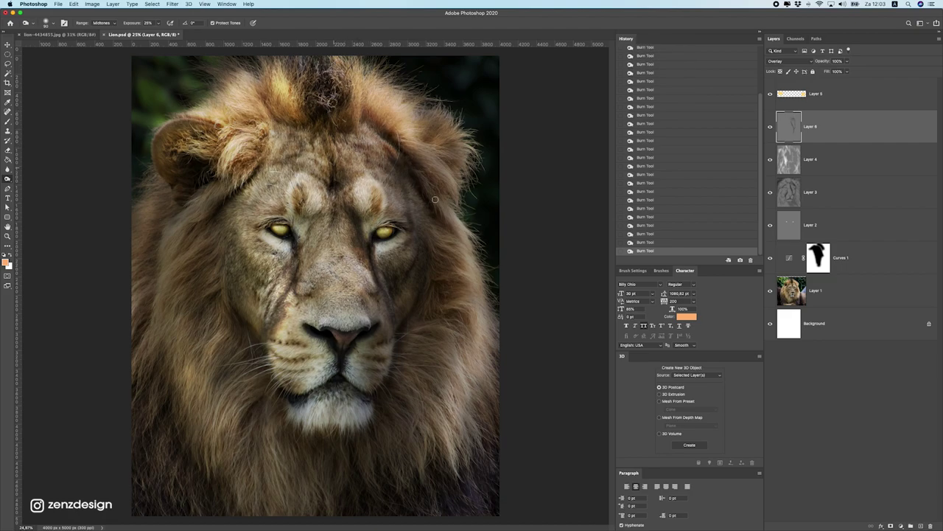
key("super+minus")
key("super+0")
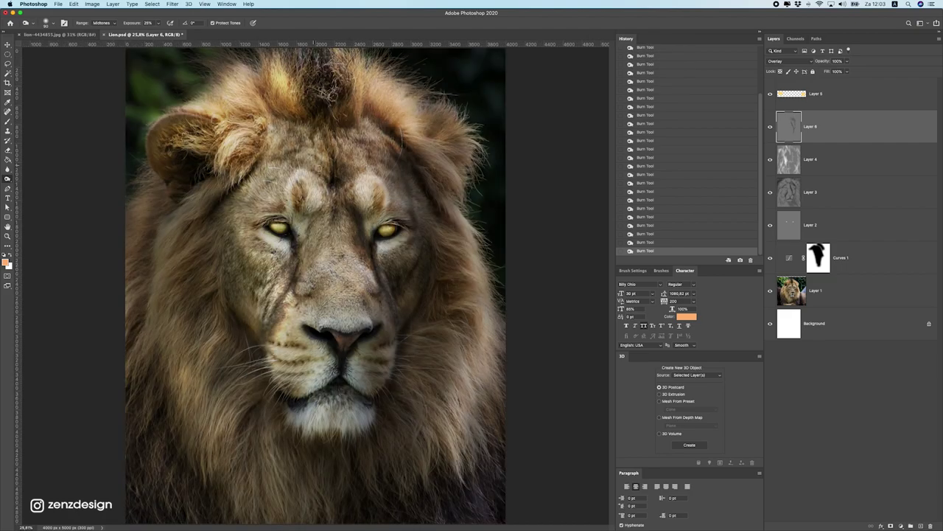
Zoom out and back to fit while undoing and redoing a burn stroke to compare
key("super+minus")
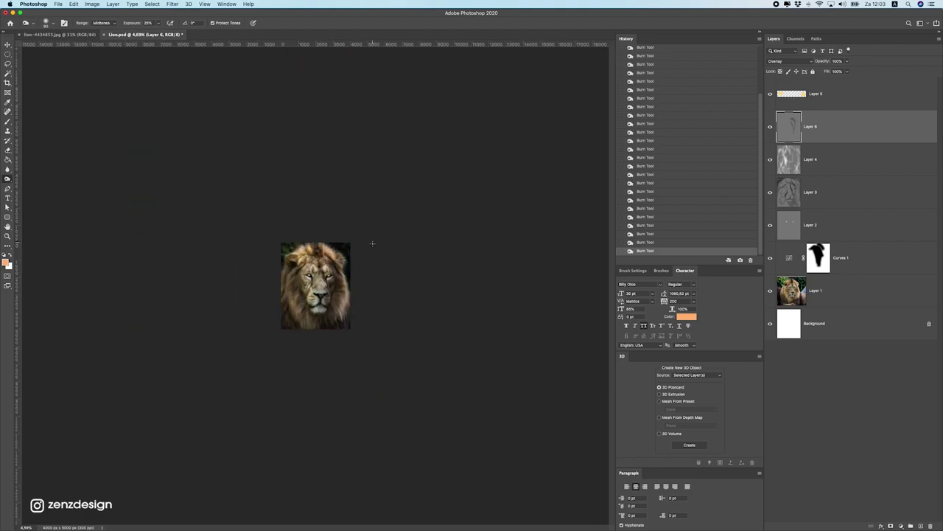
key("super+0")
key("super+plus")
key("super+0")
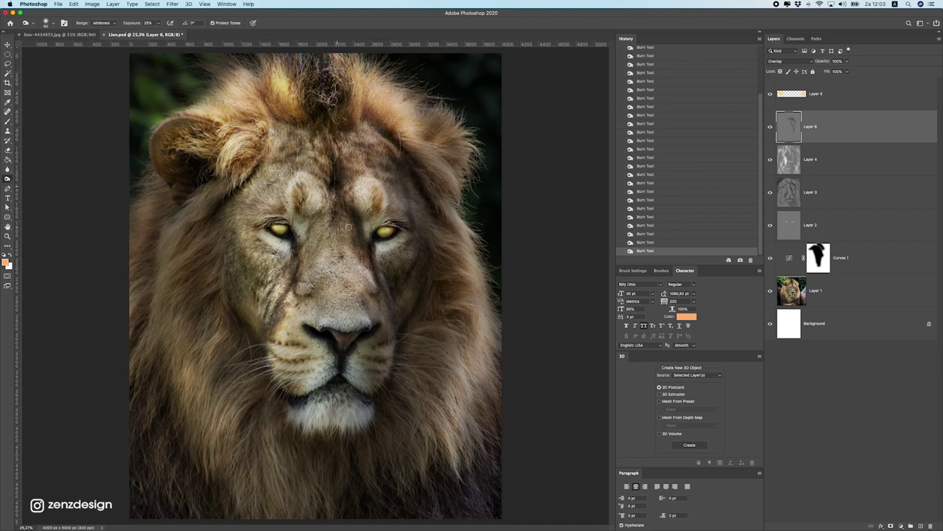
key("super+minus")
key("super+0")
key("super+z")
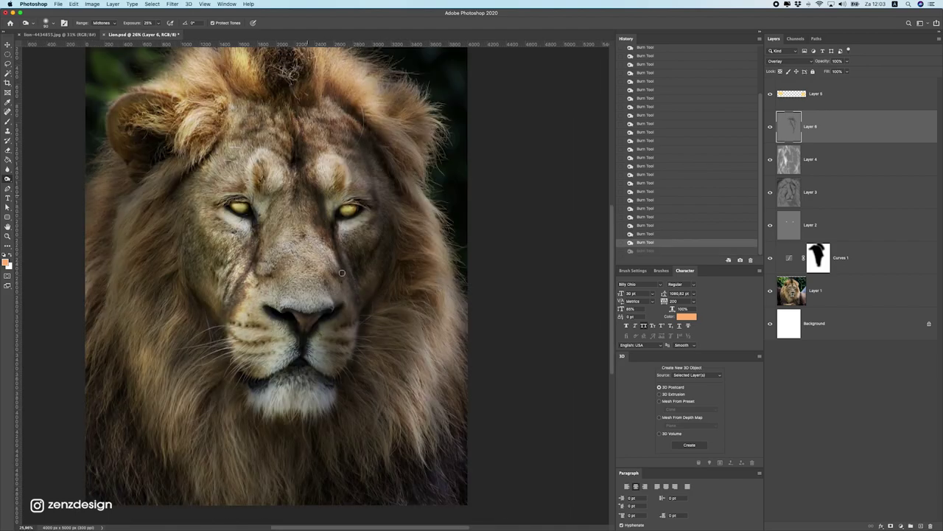
key("shift+super+z")
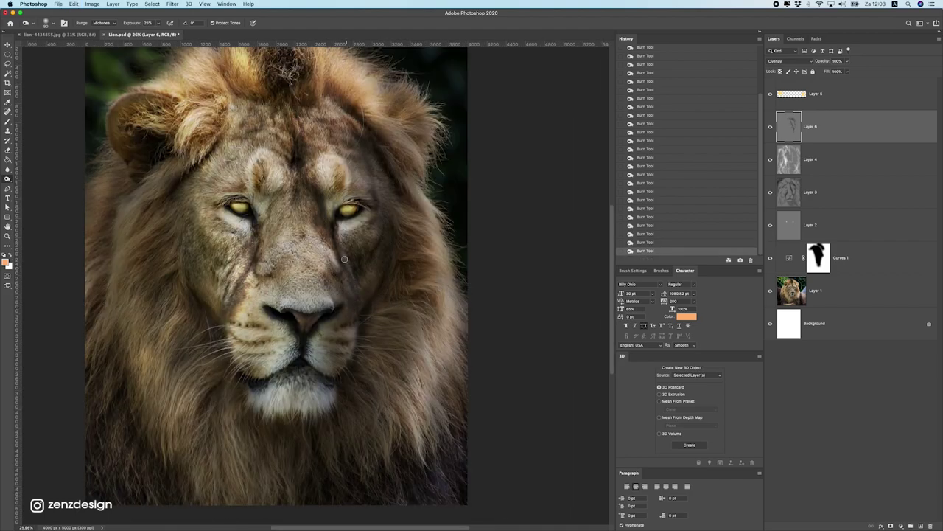
key("super+minus")
key("super+0")
Step back and restore the mane burn strokes, and toggle the burn layer to compare
key("super+z")
key("shift+super+z")
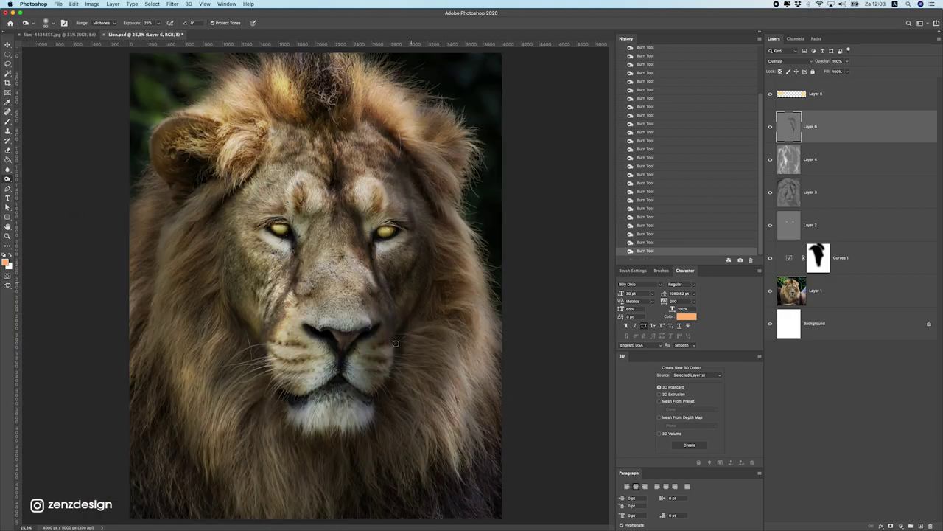
key("super+z")
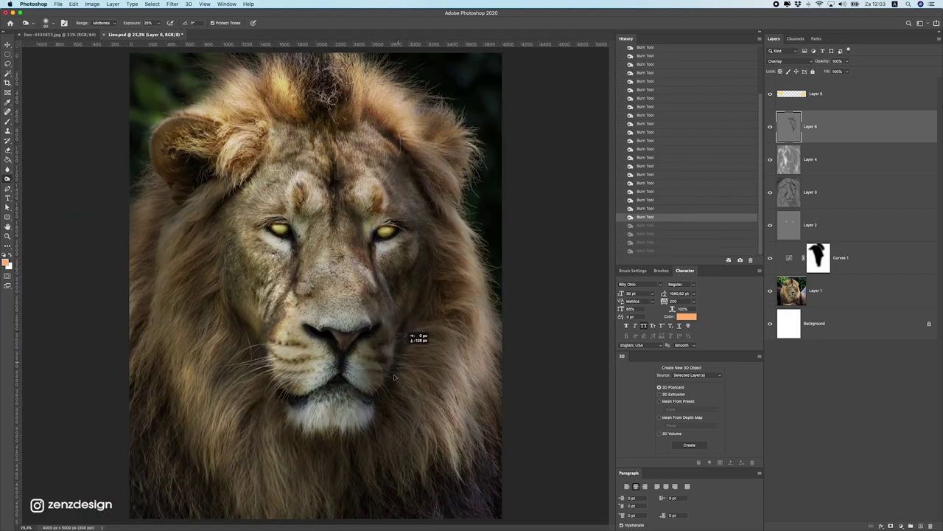
key("shift+super+z")
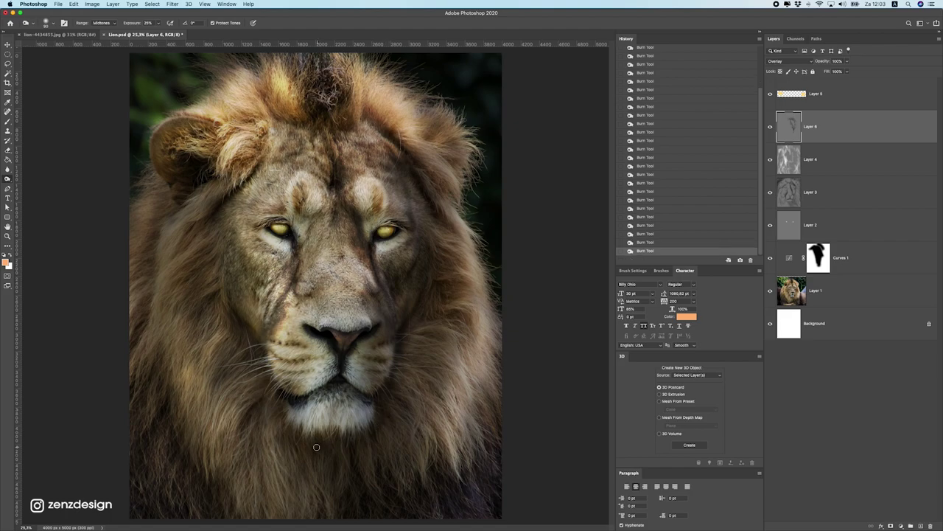
key("super+minus")
key("super+z")
key("super+z")
key("super+0")
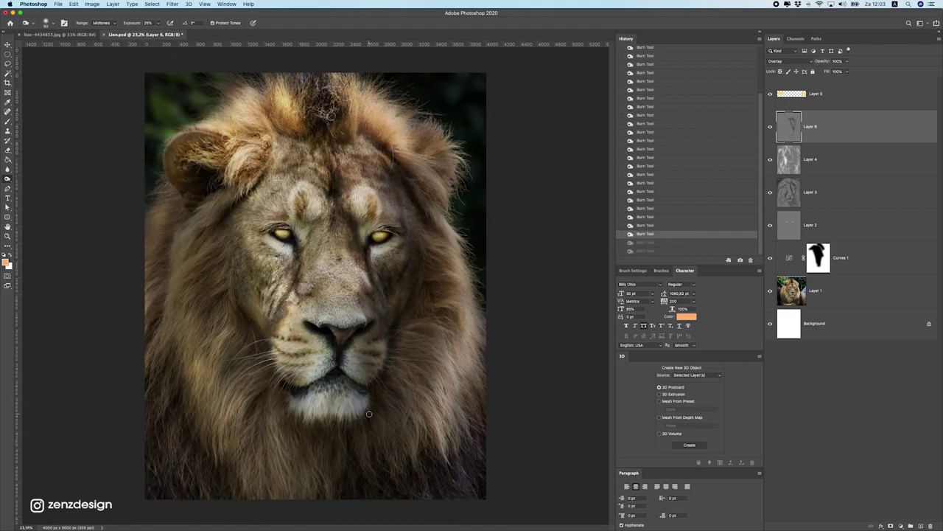
key("shift+super+z")
key("shift+super+z")
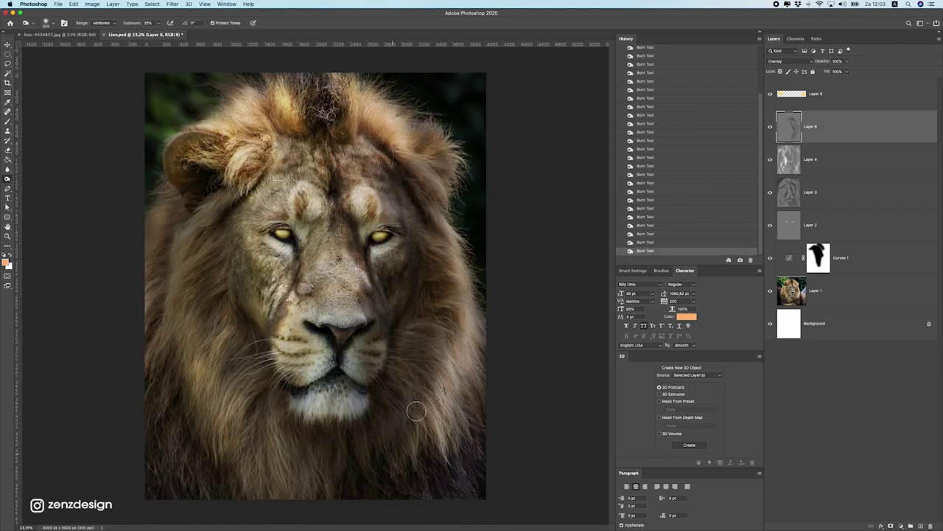
key("super+minus")
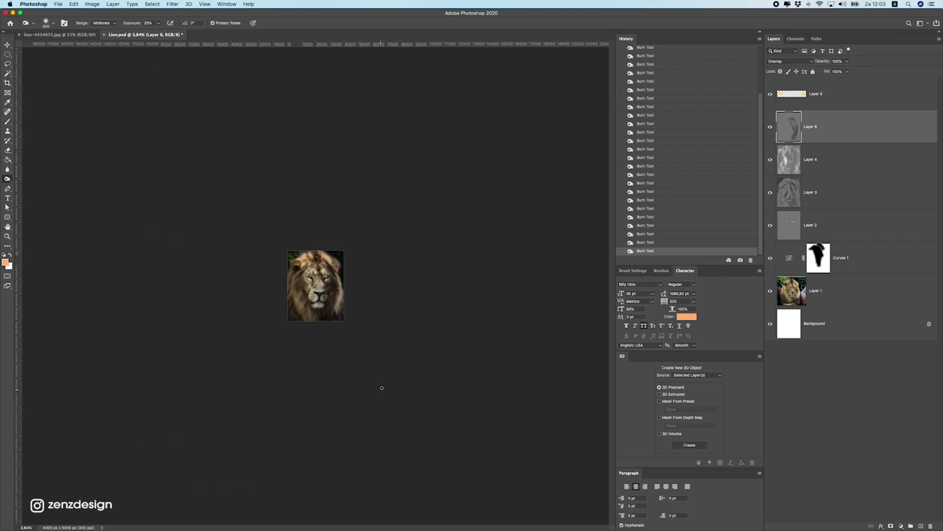
key("super+0")
left_click(770, 127)
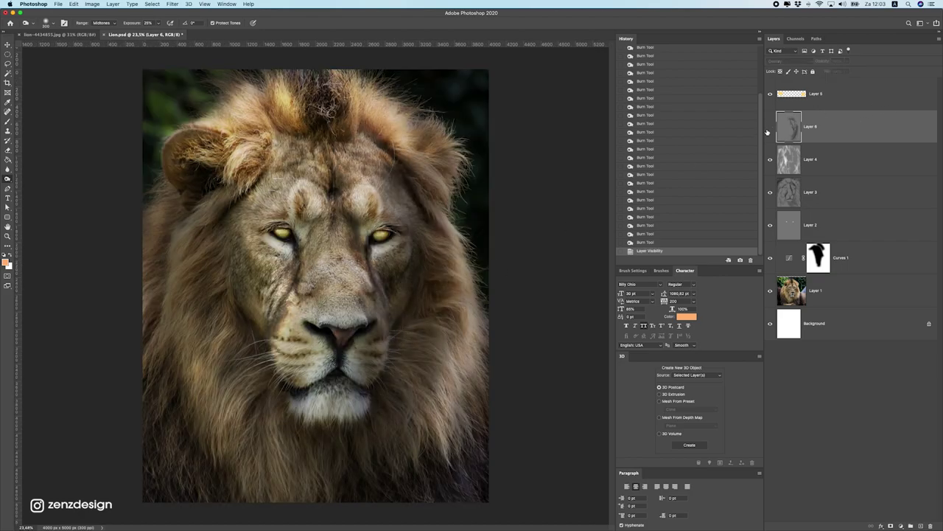
left_click(770, 126)
Burn-darken the lower-right and left edges of the mane
left_click_drag(381, 484, 396, 454)
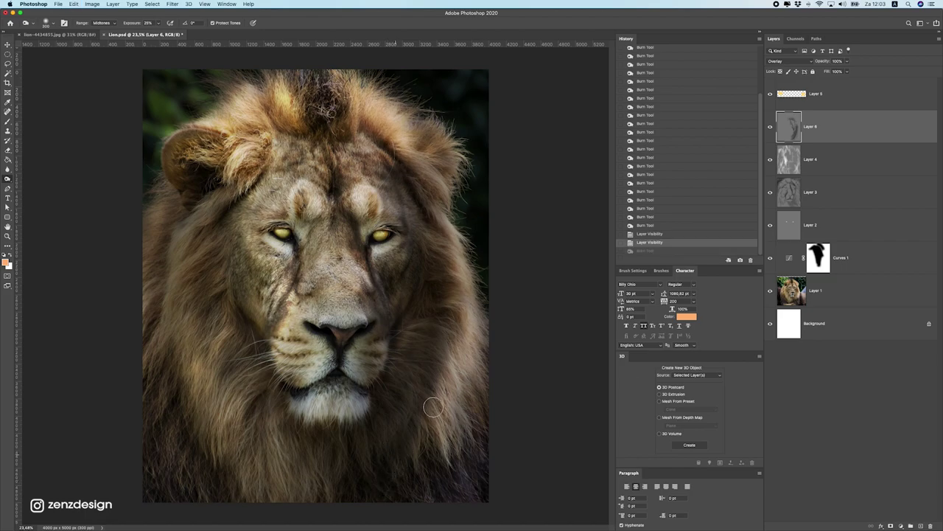
left_click_drag(432, 410, 462, 450)
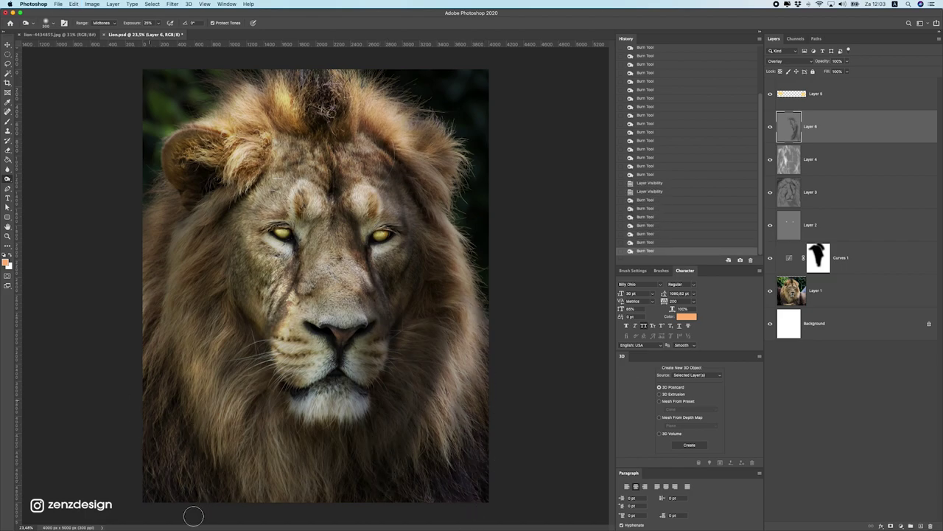
left_click_drag(159, 321, 151, 101)
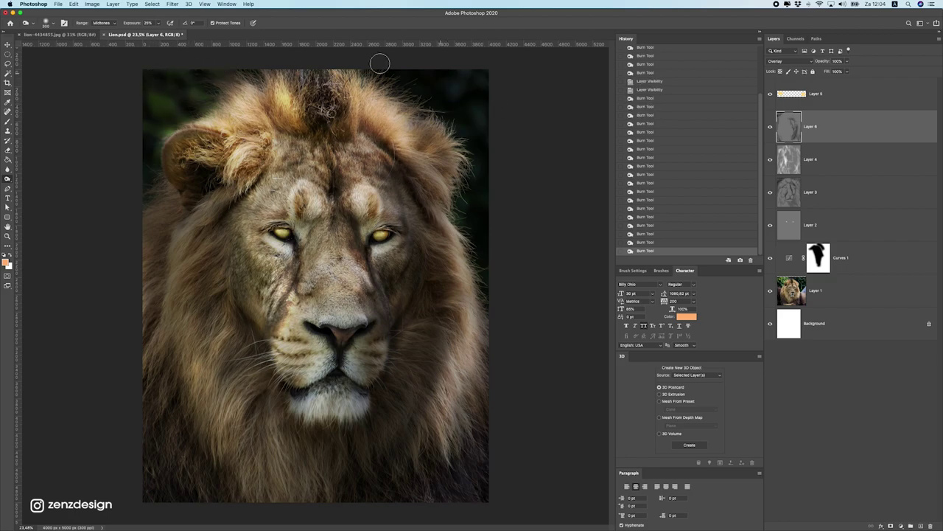
scroll(361, 252, "down", 1)
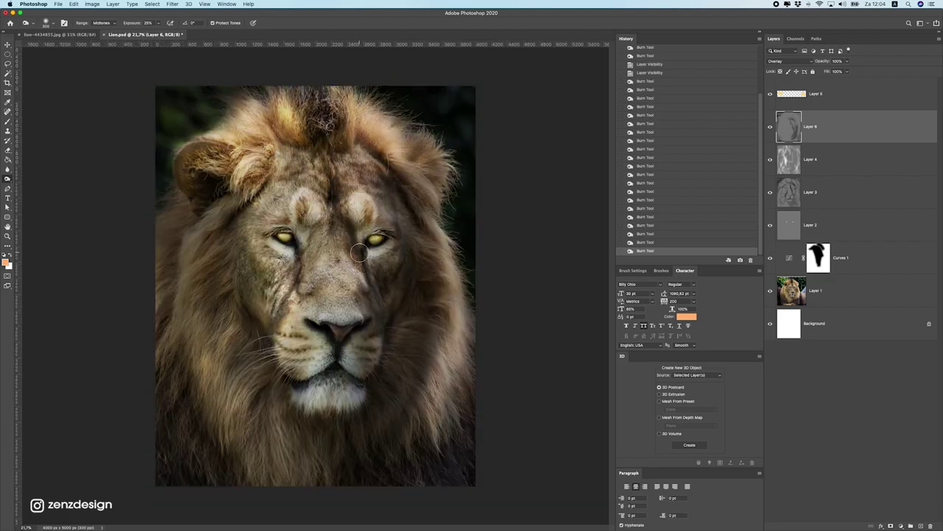
Toggle Layer 6 to check its effect and save the lion document
left_click(770, 127)
left_click(770, 127)
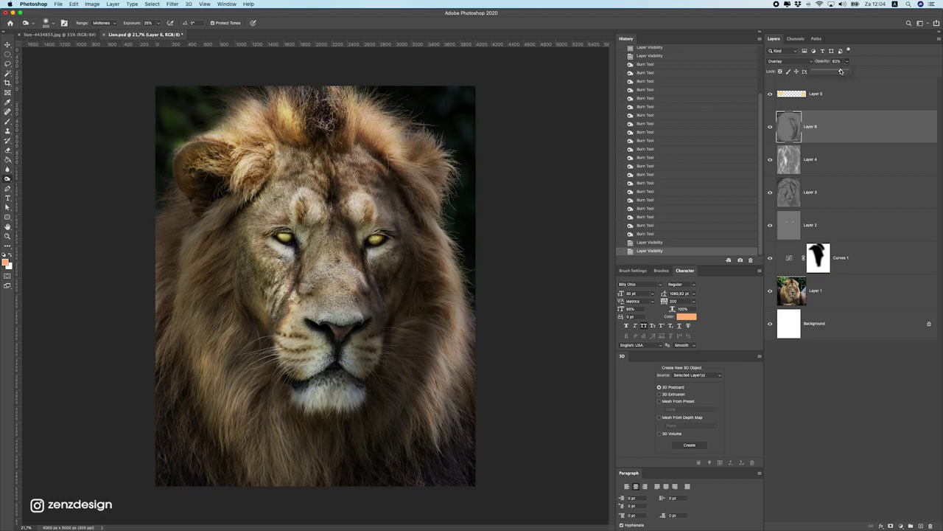
scroll(400, 288, "down", 2)
scroll(387, 280, "up", 2)
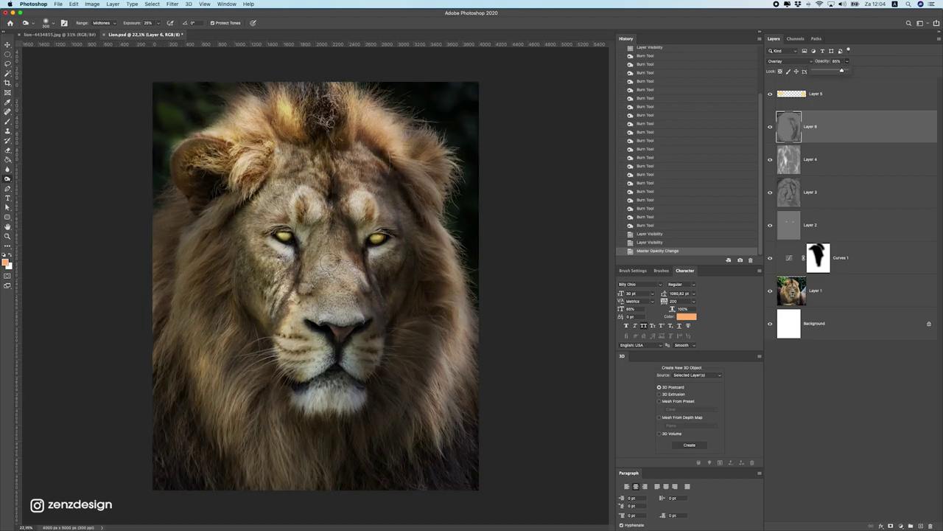
key("alt+bracketright")
key("ctrl+s")
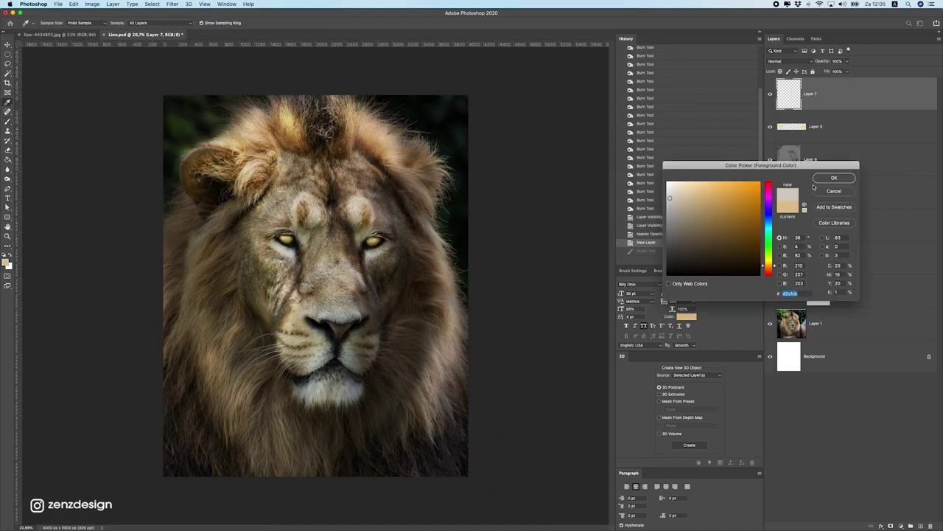
Confirm the pale grey paint colour and stamp mist on the upper-right mane, discarding trial stamps
left_click(818, 180)
key("ctrl+shift+z")
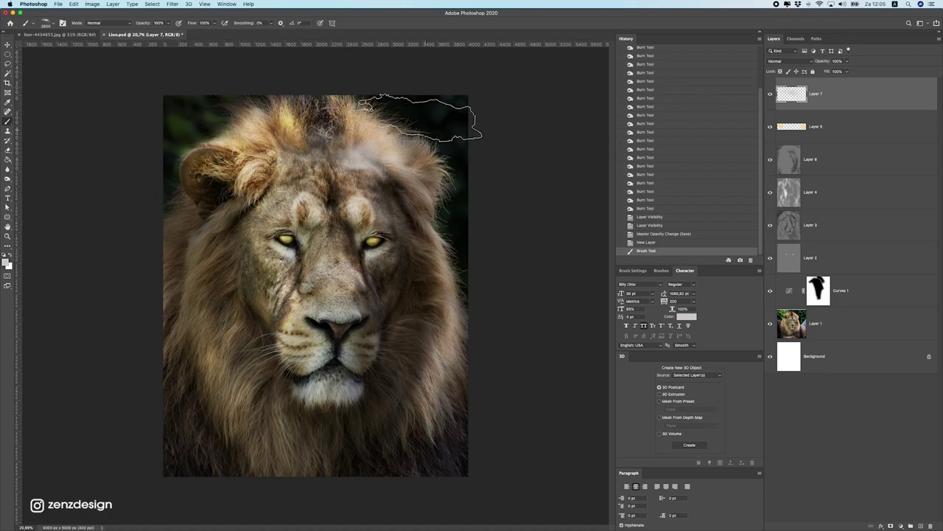
key("ctrl+z")
left_click(402, 112)
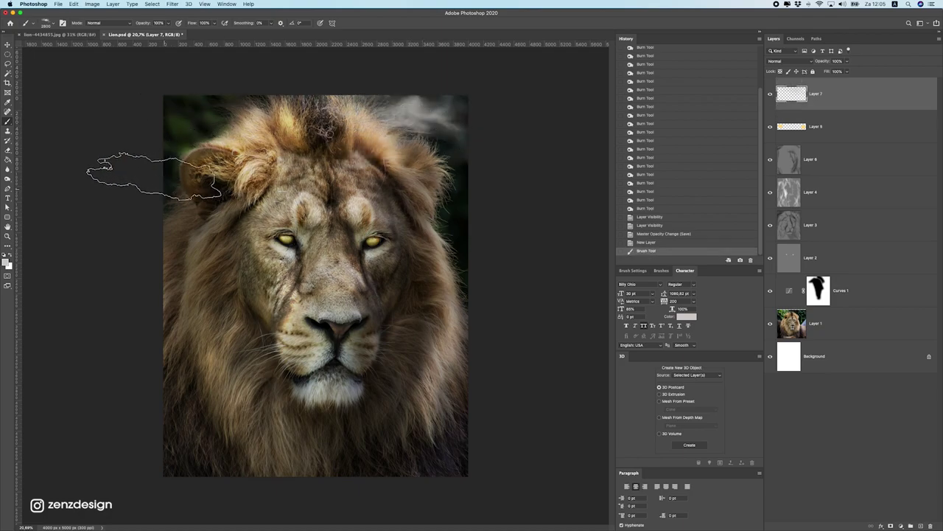
left_click(193, 134)
key("ctrl+z")
left_click(516, 243)
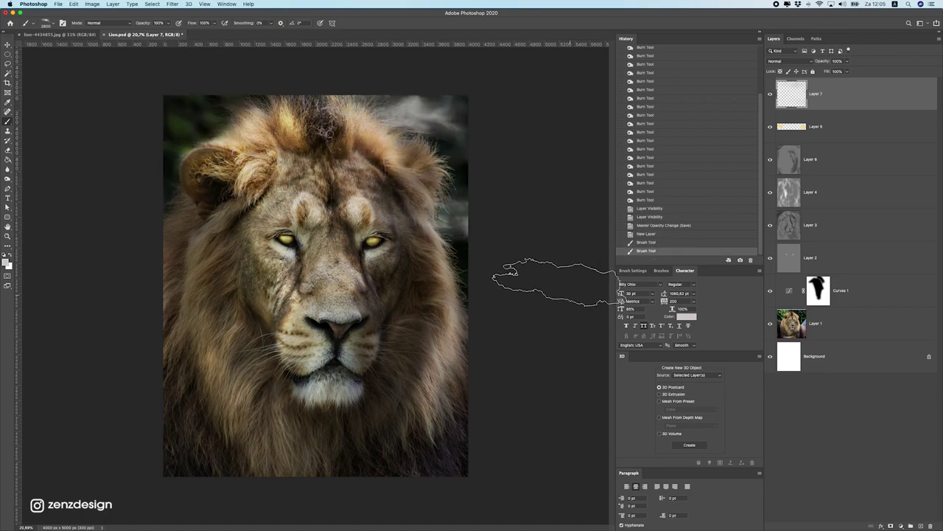
left_click(140, 453)
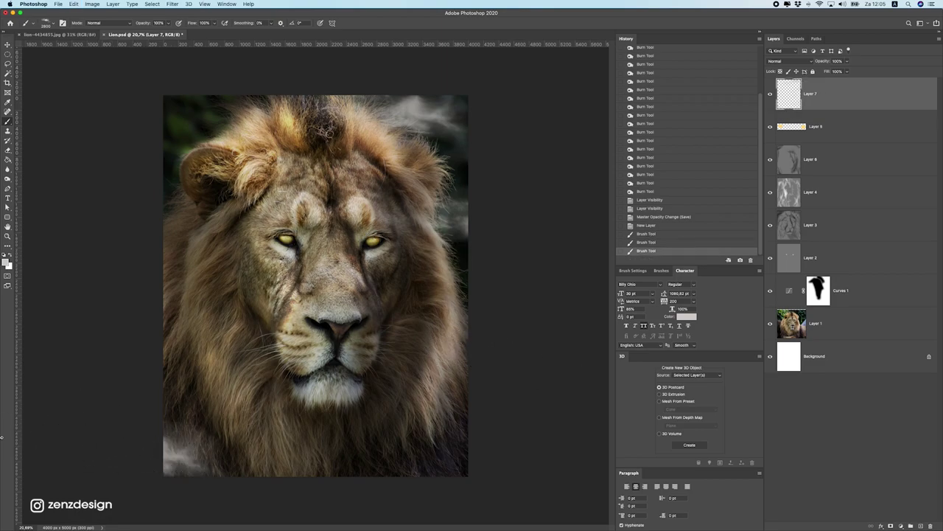
key("ctrl+z")
Switch to the wispy02 brush and paint wispy mist over the top-left corner
left_click(46, 23)
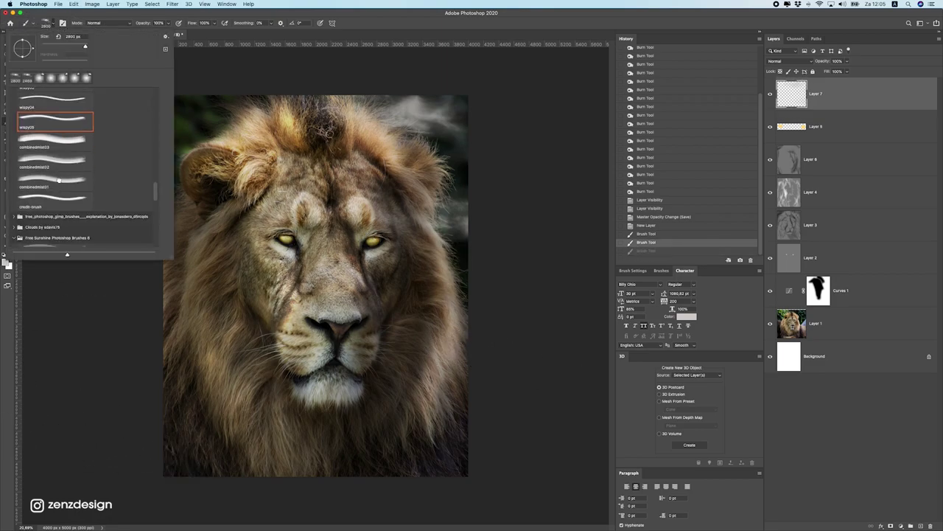
double_click(45, 122)
left_click(449, 468)
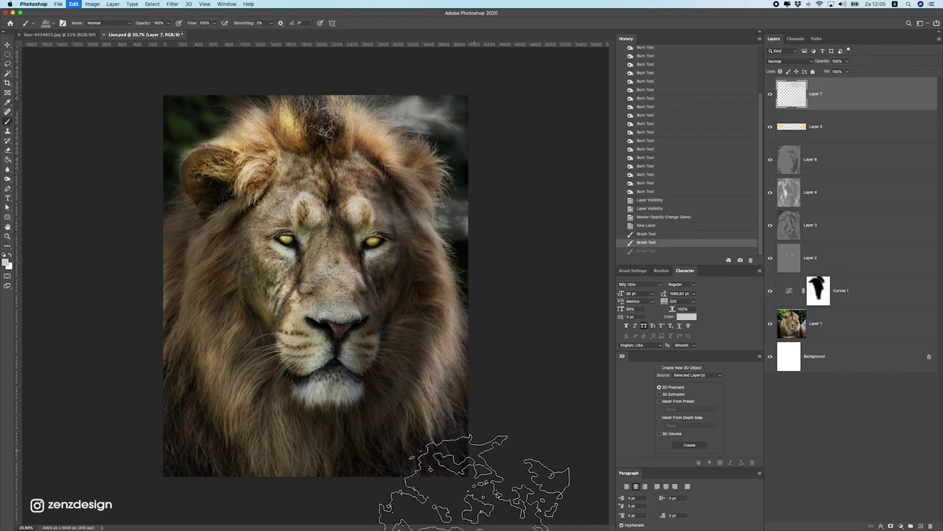
key("ctrl+z")
left_click(46, 23)
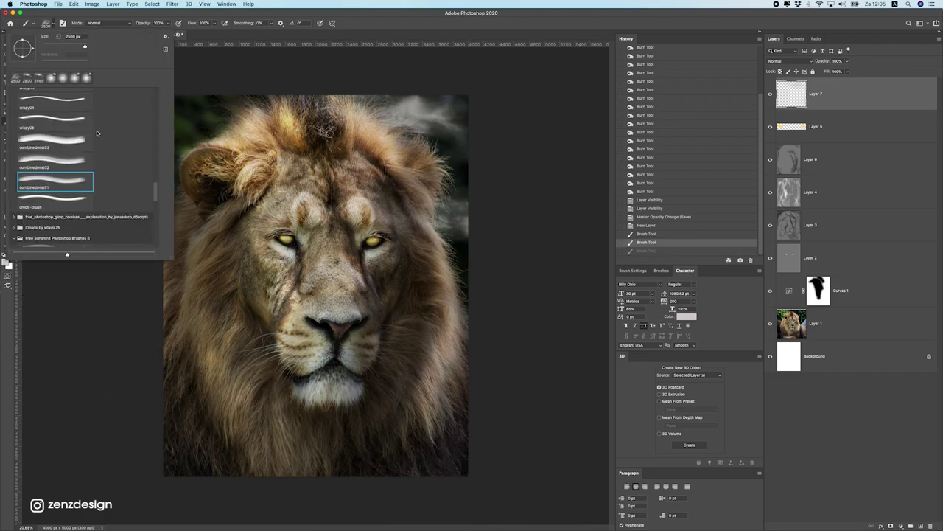
left_click(66, 133)
left_click(65, 133)
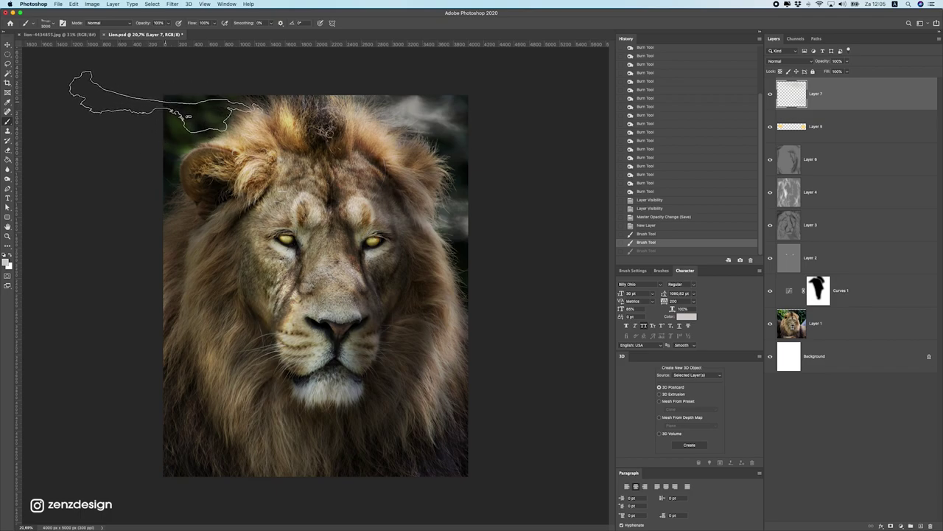
left_click(159, 90)
Try another mist preset while keeping the top-left wispy stroke after comparing it
key("ctrl+0")
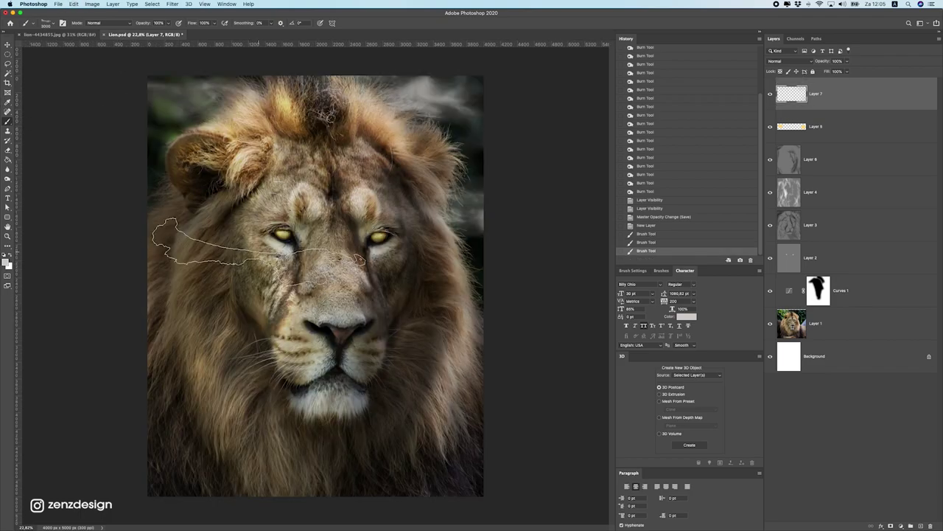
left_click(42, 23)
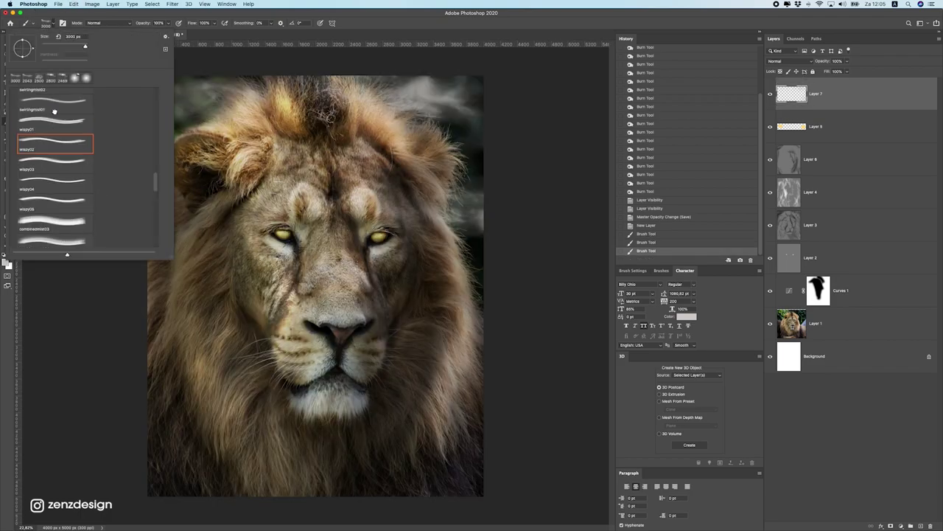
left_click(53, 96)
key("Return")
key("ctrl+z")
key("ctrl+shift+z")
key("ctrl+z")
key("ctrl+shift+z")
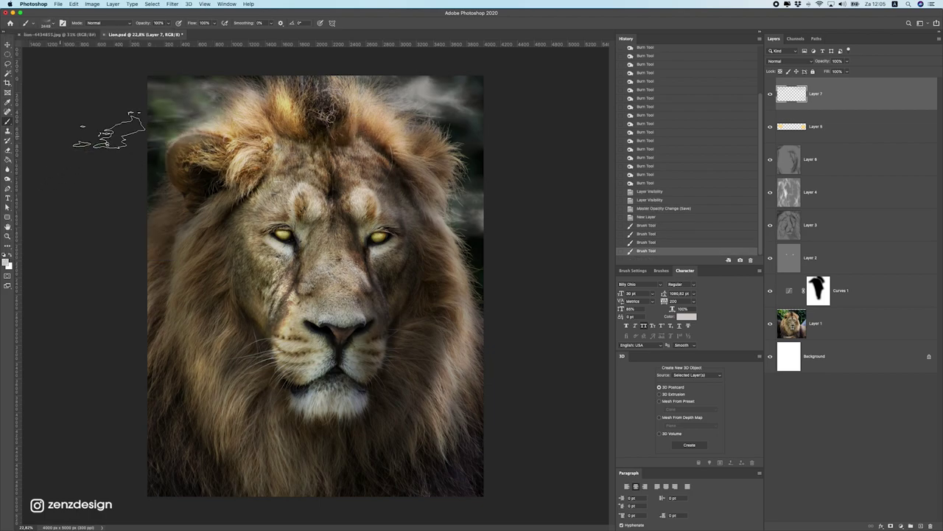
Use the swirlingmist01 brush to paint mist near the left edge, dropping the upper-right swirl
left_click(52, 24)
left_click(75, 137)
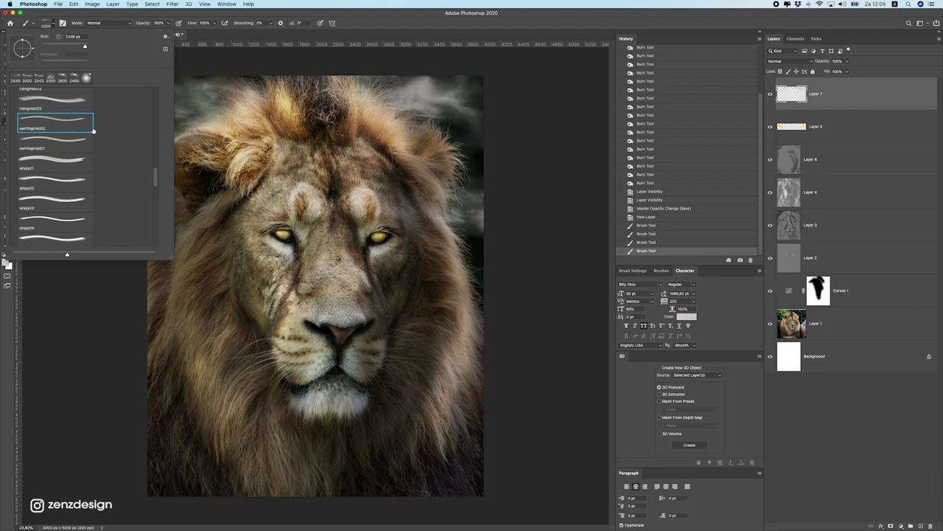
key("Return")
left_click(422, 126)
key("ctrl+z")
left_click(46, 24)
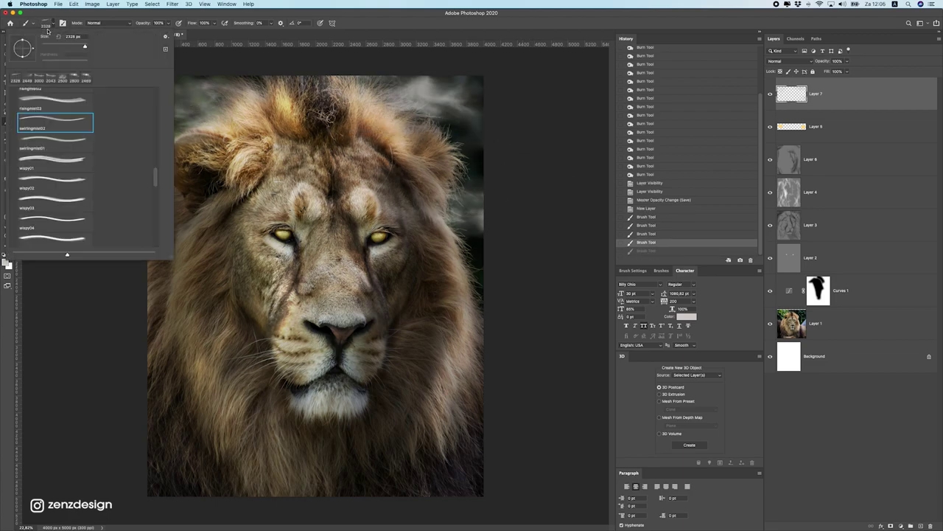
key("Return")
left_click(332, 185)
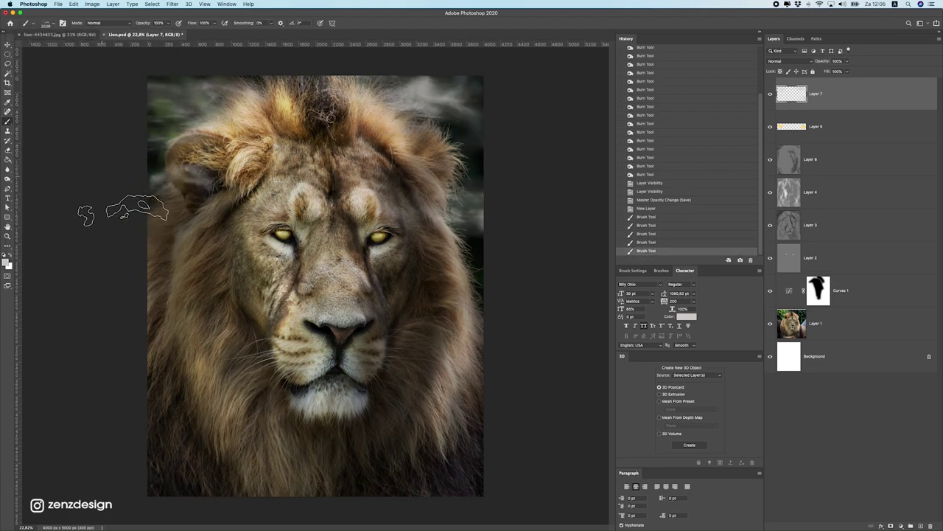
key("ctrl+minus")
key("ctrl+0")
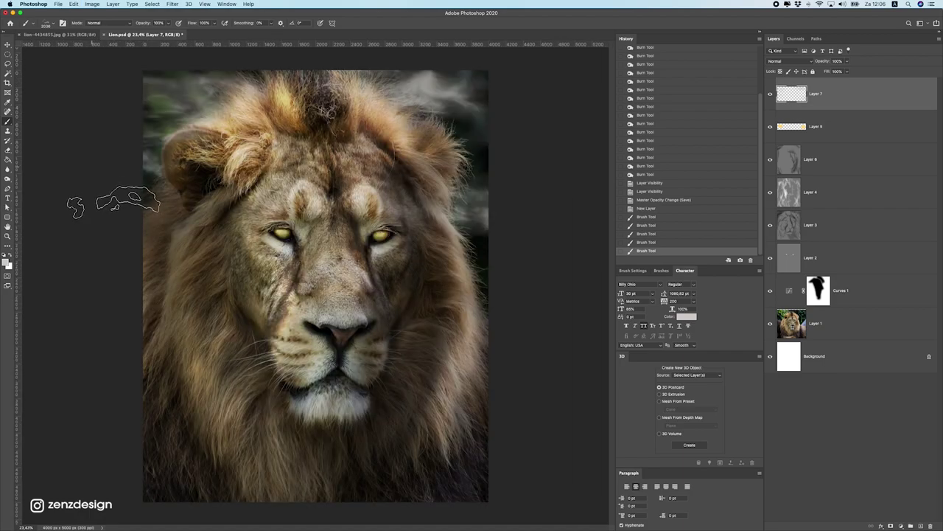
key("ctrl+z")
key("ctrl+shift+z")
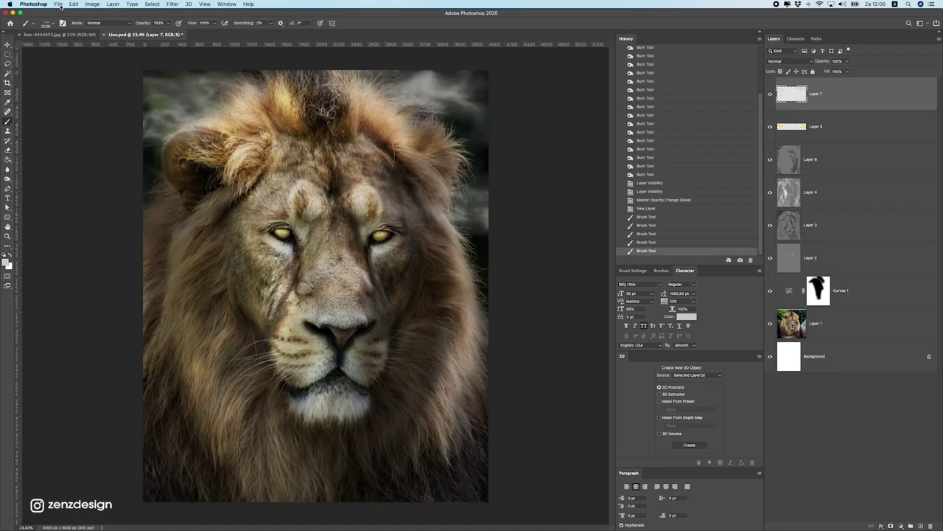
Paint mist beside the right side of the mane and check it on the whole canvas
left_click(47, 22)
scroll(50, 119, "up", 2)
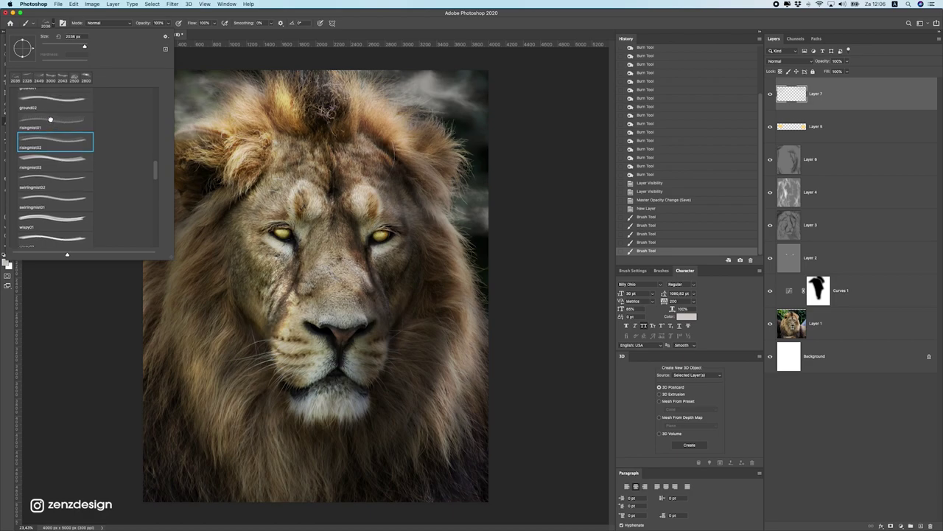
left_click(442, 219)
key("ctrl+z")
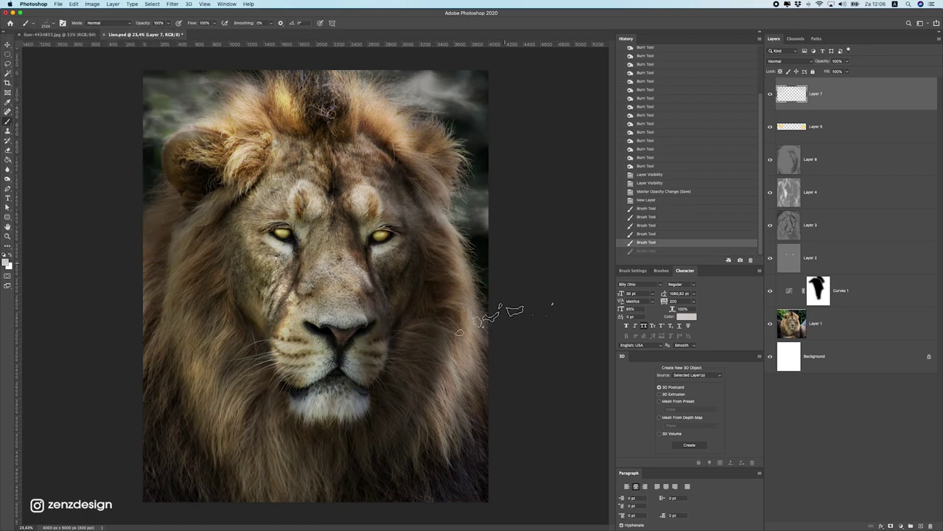
key("ctrl+shift+z")
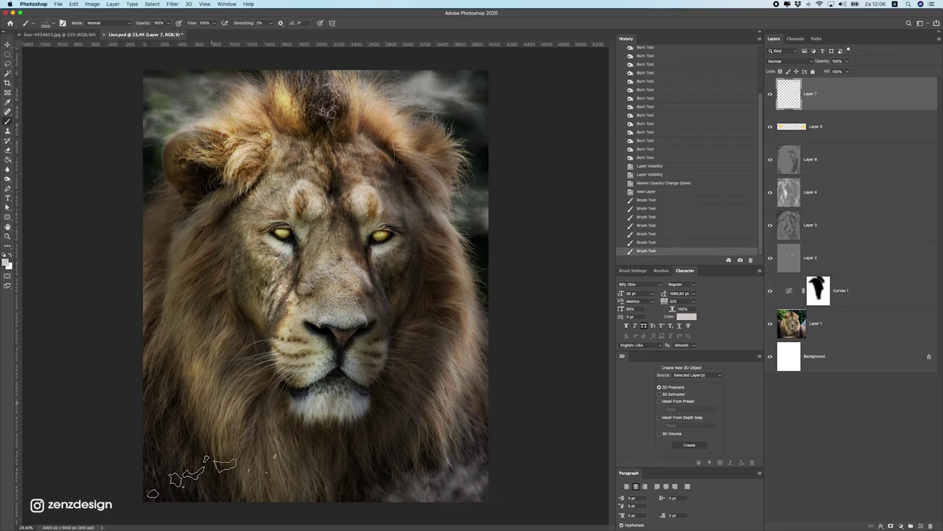
key("ctrl+minus")
key("ctrl+minus")
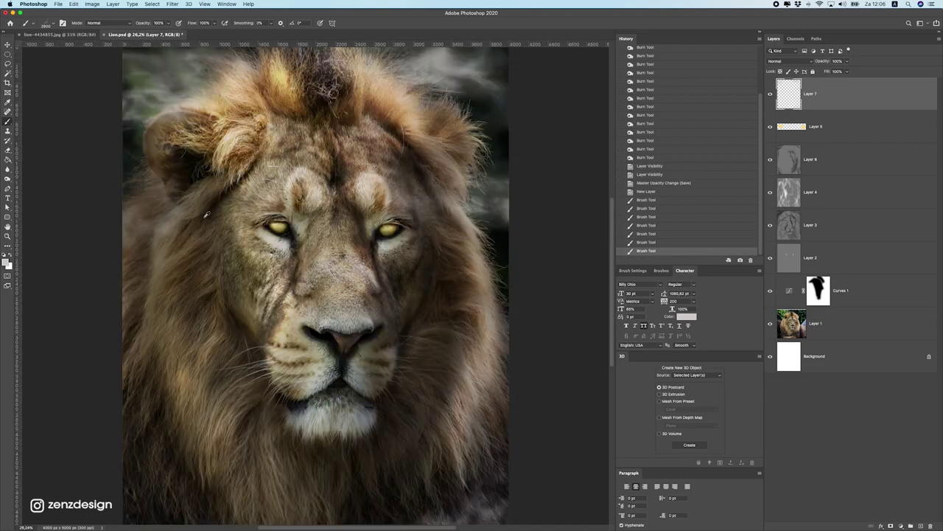
key("ctrl+plus")
Switch to the risingmist03 brush and add mist along the lion's left edge
left_click(47, 25)
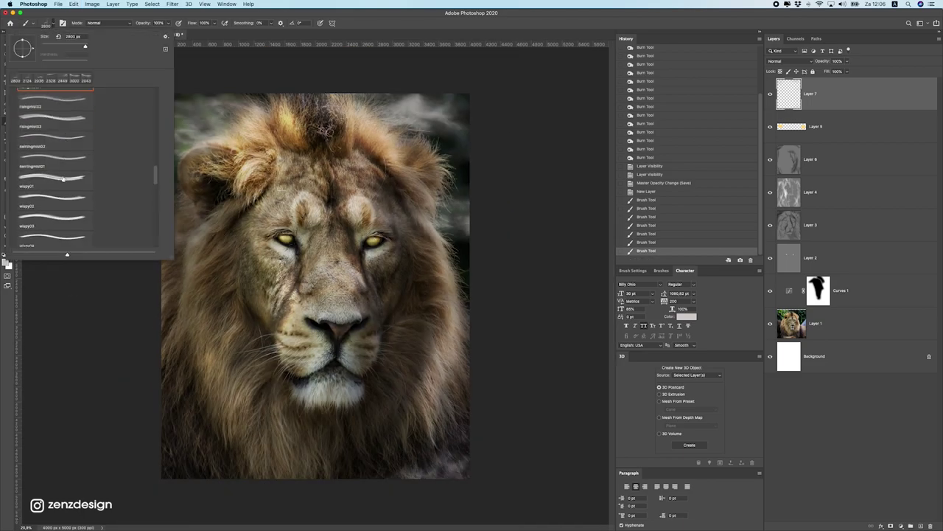
double_click(57, 125)
left_click(115, 158)
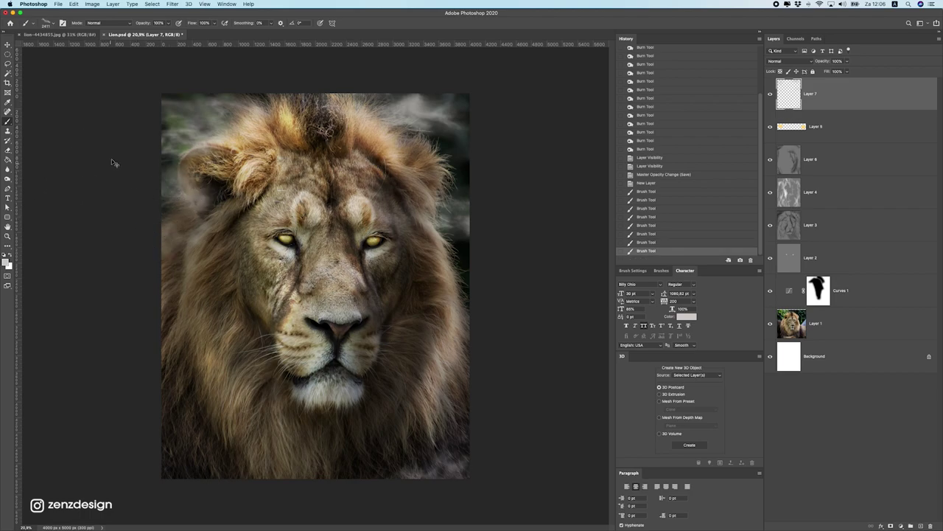
Paint a wispy02 mist stroke beside the lion's mane
key("ctrl+minus")
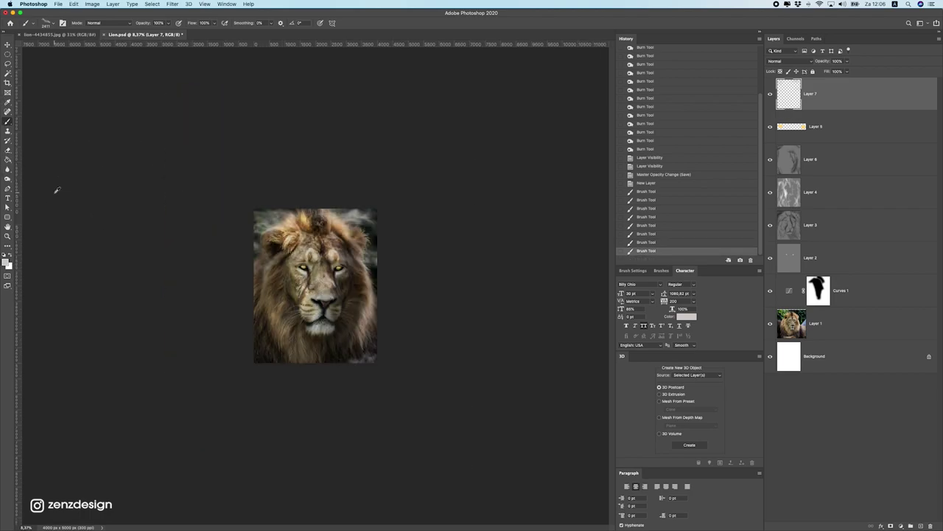
key("ctrl+0")
left_click(48, 25)
scroll(91, 170, "down", 2)
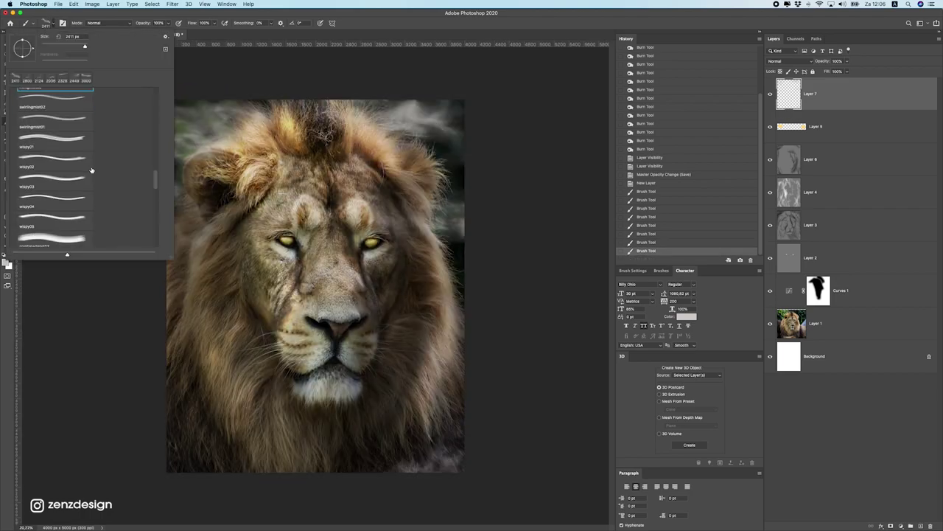
double_click(48, 171)
left_click(413, 188)
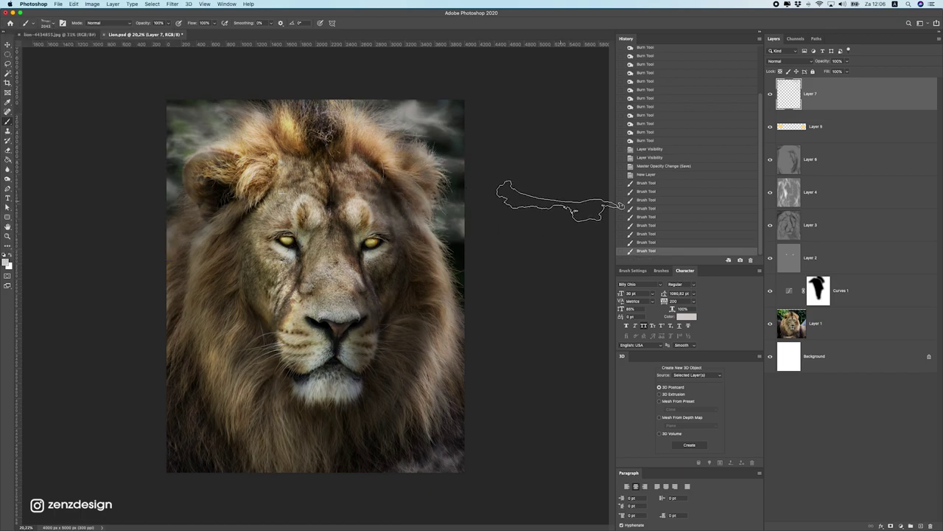
key("ctrl+z")
key("ctrl+shift+z")
Switch to the wispy04 brush and paint a mist stroke near the top of the image
scroll(211, 196, "down", 3)
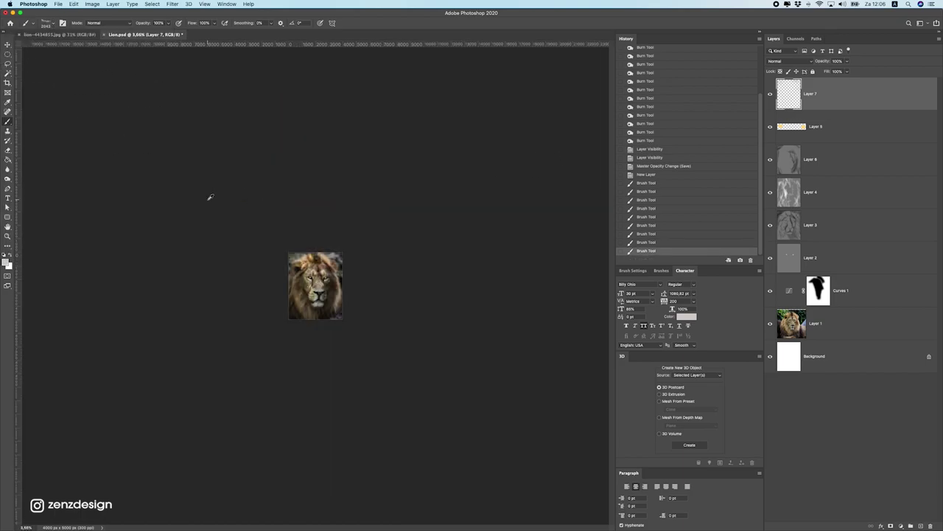
scroll(220, 194, "up", 4)
left_click(47, 25)
scroll(57, 171, "down", 2)
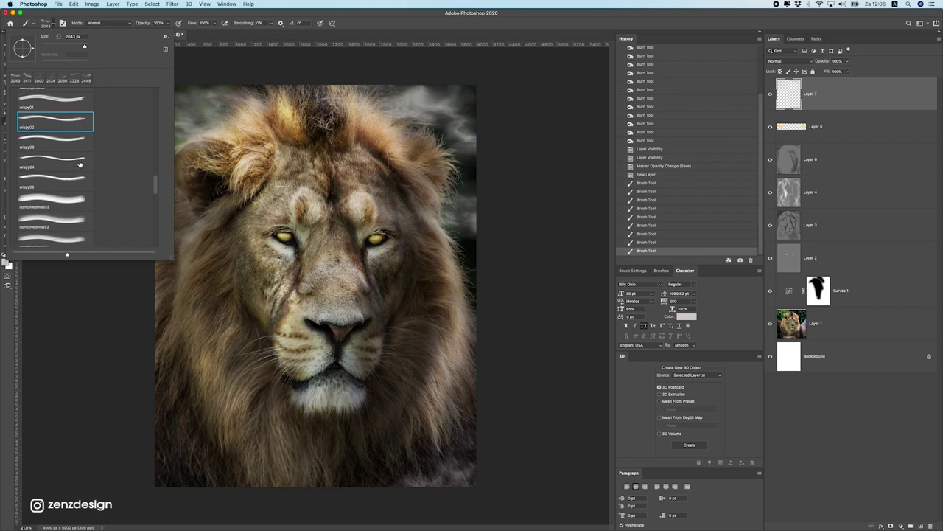
left_click(56, 162)
key("Return")
left_click(179, 94)
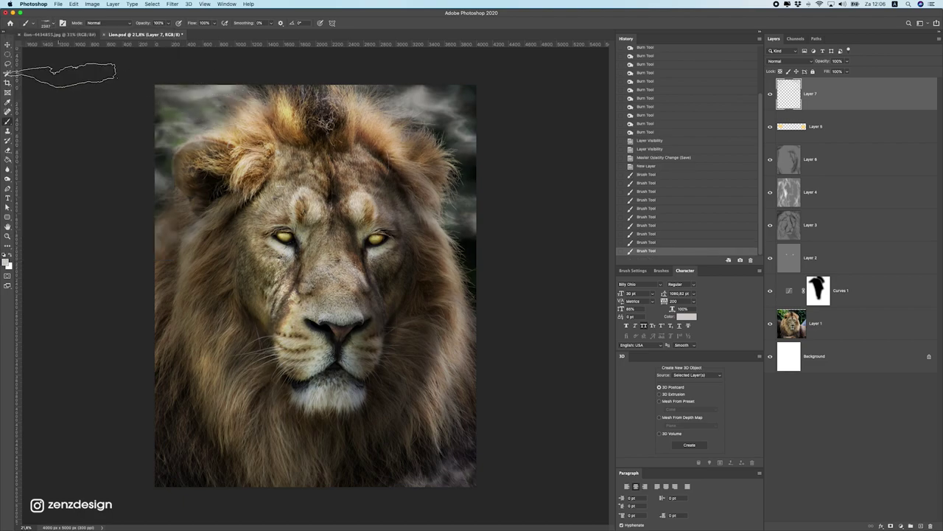
key("ctrl+z")
key("ctrl+shift+z")
scroll(93, 173, "down", 3)
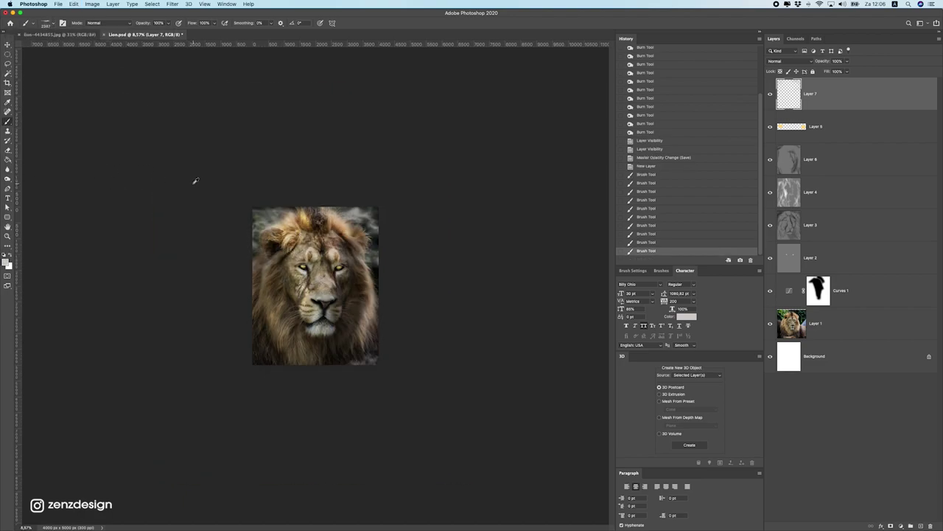
key("ctrl+0")
Stamp wispy05 smoke around the mane and paint a smoke stroke along the lion's edge
left_click(45, 24)
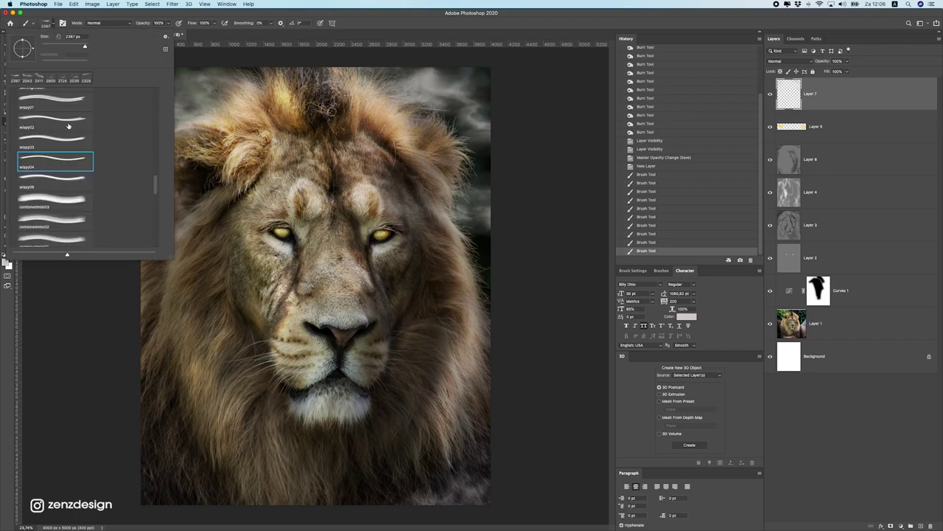
scroll(71, 191, "down", 2)
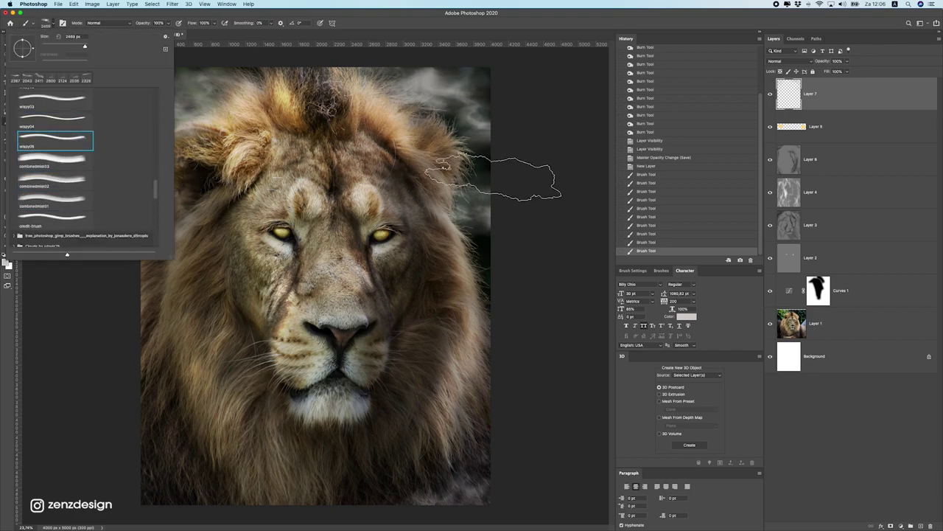
left_click(494, 178)
left_click(524, 189)
left_click(531, 168)
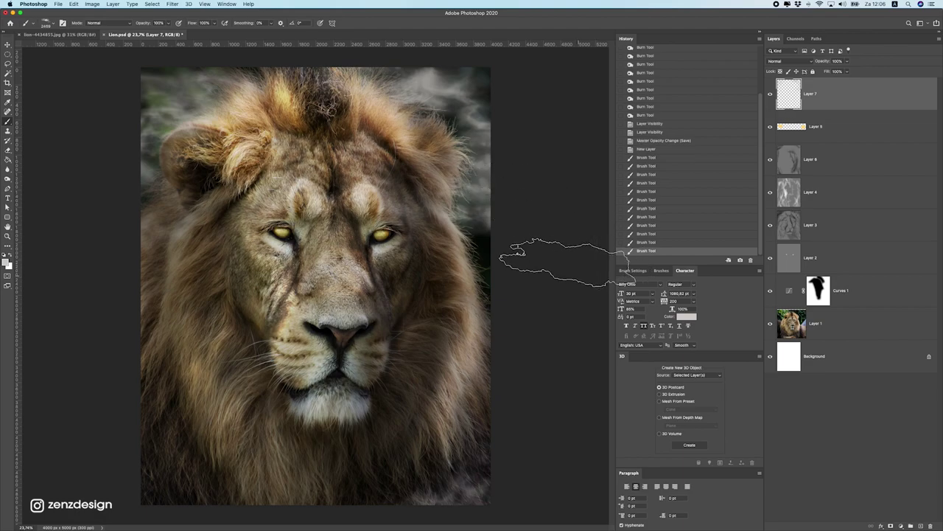
mouse_move(516, 253)
left_mouse_down()
mouse_move(410, 273)
mouse_move(137, 225)
mouse_move(526, 295)
left_mouse_up()
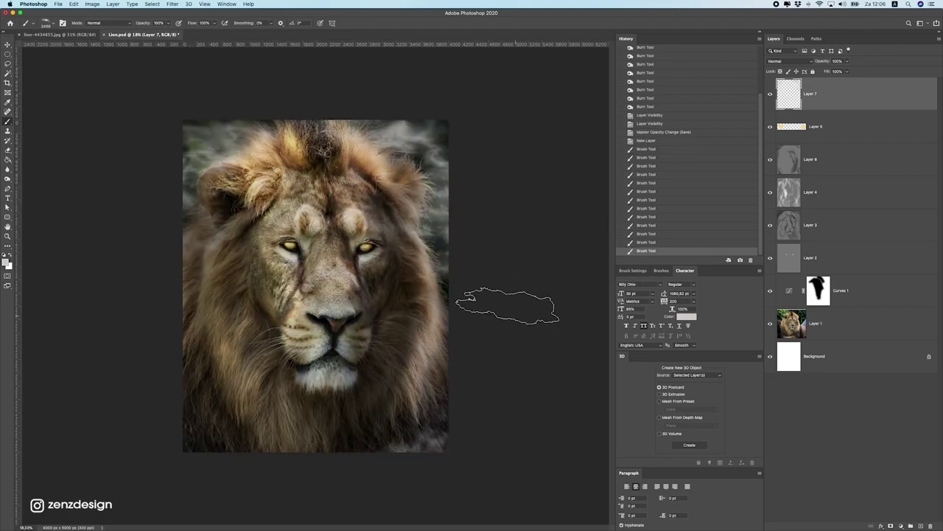
key("ctrl+z")
key("ctrl+z")
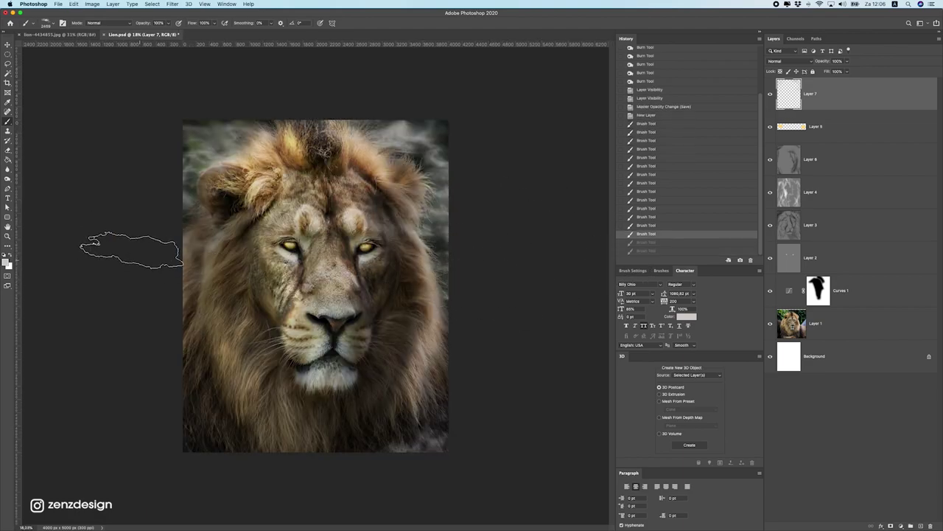
key("ctrl+shift+z")
key("ctrl+shift+z")
With a different smoke brush, stamp smoke on the upper-left and upper mane
scroll(88, 309, "down", 5)
scroll(111, 265, "up", 10)
scroll(126, 263, "down", 12)
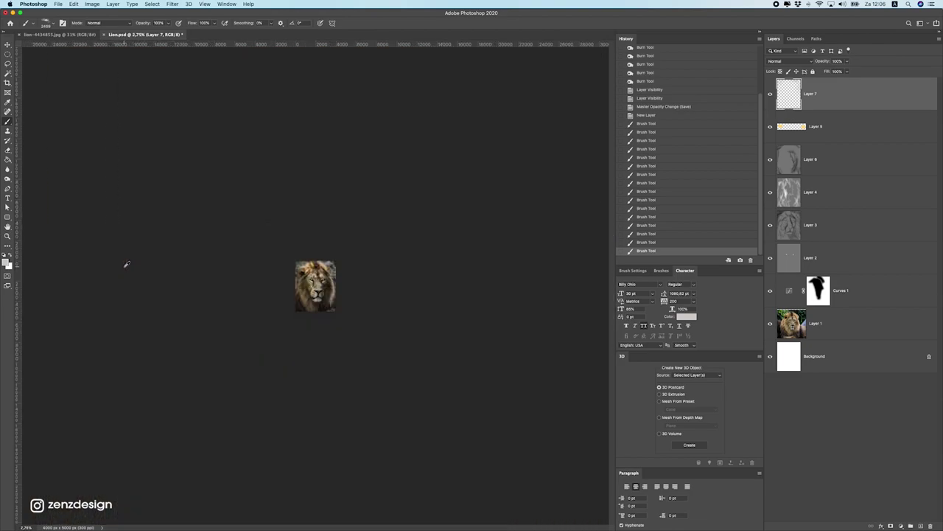
scroll(126, 264, "up", 4)
right_click(490, 258)
key("Escape")
scroll(357, 256, "up", 4)
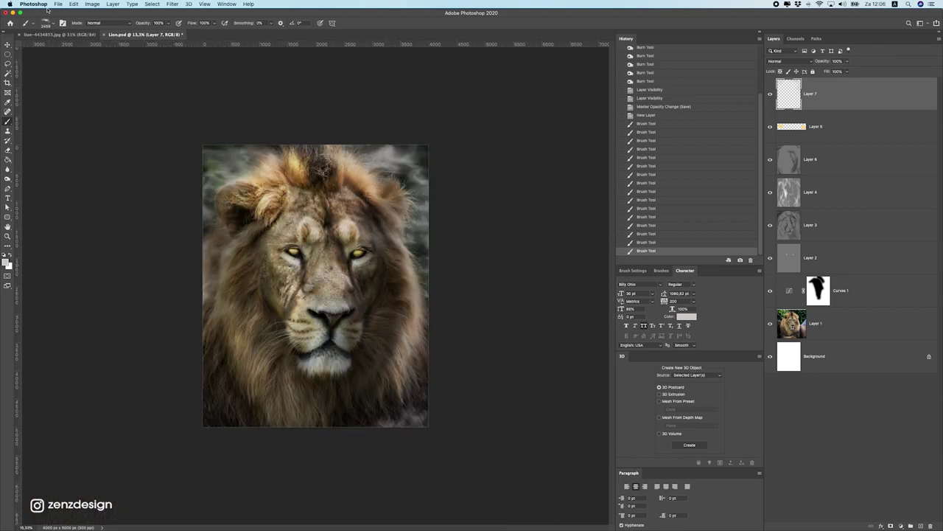
left_click(46, 24)
scroll(62, 149, "down", 3)
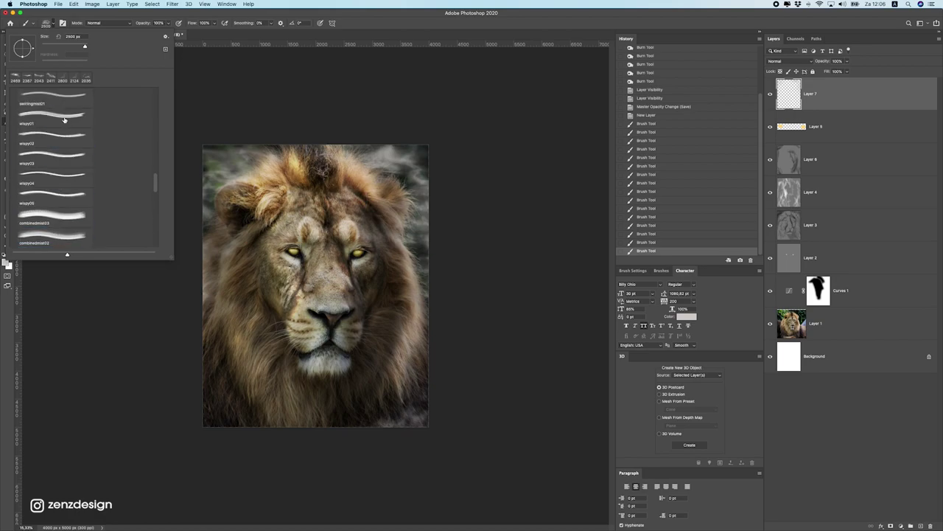
scroll(63, 140, "down", 3)
left_click(328, 239)
left_click(210, 209)
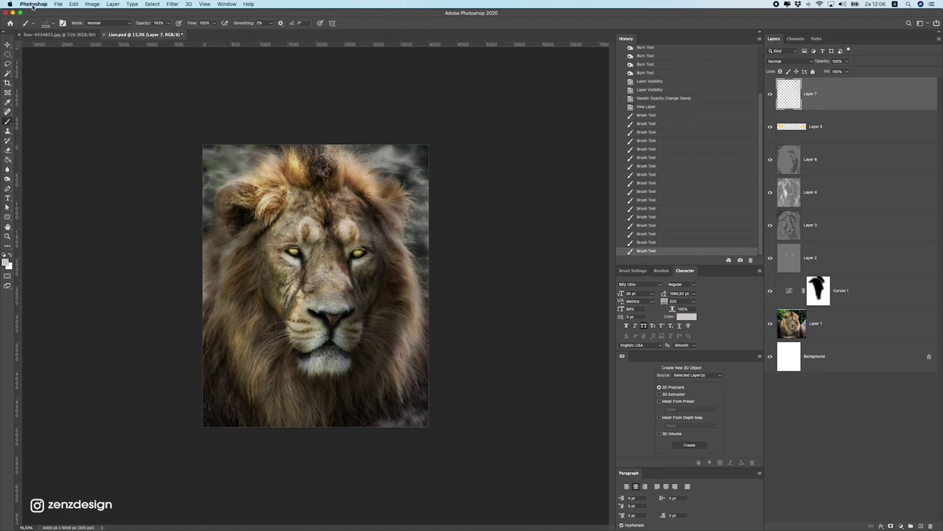
left_click(261, 158)
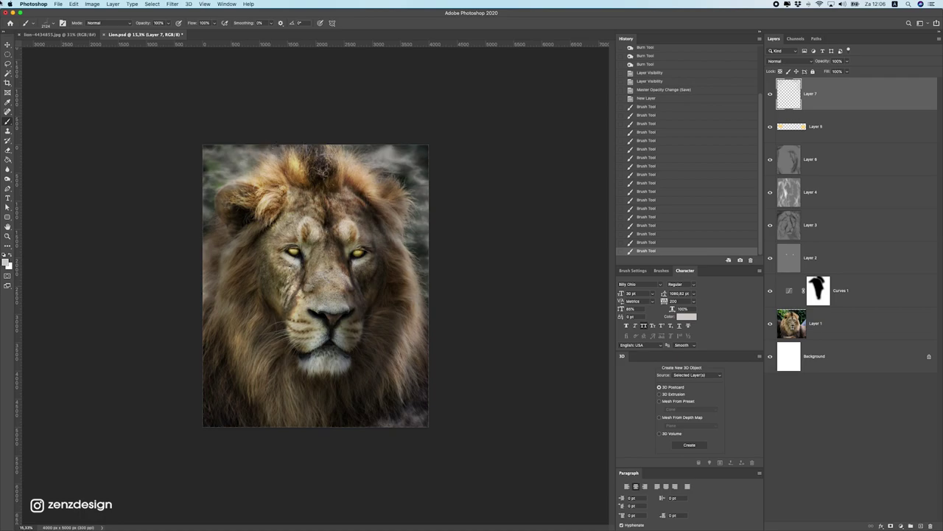
Undo the last smoke stamp and switch to the foggy02 brush, comparing the previous stroke
left_click(46, 23)
left_click(55, 177)
double_click(55, 115)
key("ctrl+z")
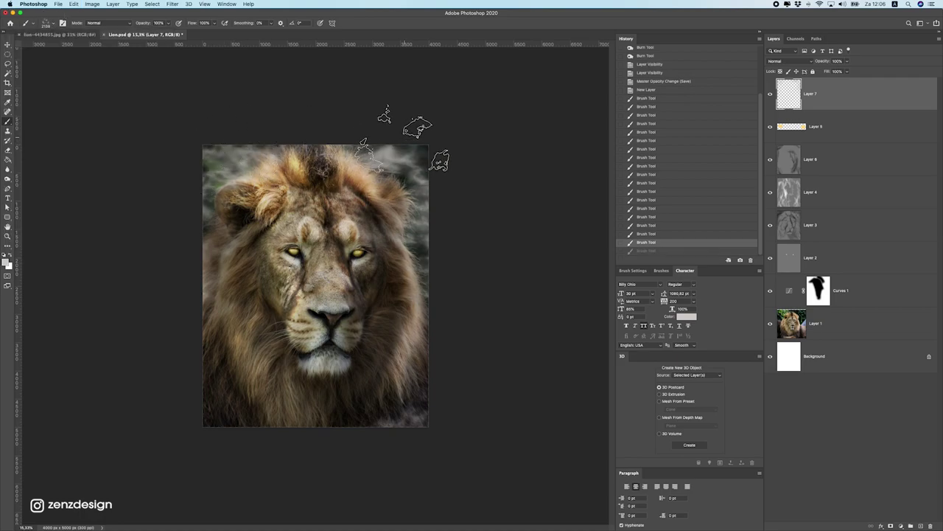
left_click(46, 23)
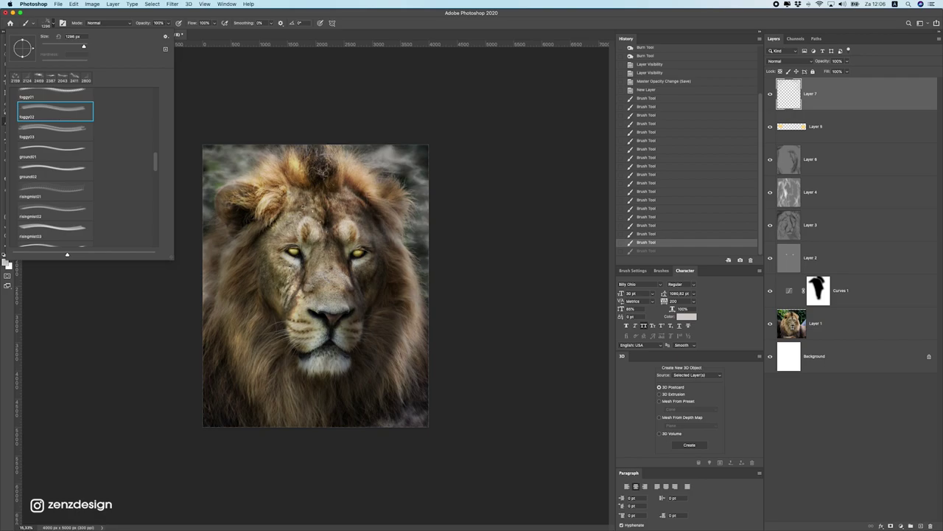
double_click(55, 110)
key("ctrl+alt+z")
key("ctrl+alt+z")
key("ctrl+alt+z")
key("ctrl+alt+z")
key("ctrl+alt+z")
key("ctrl+alt+z")
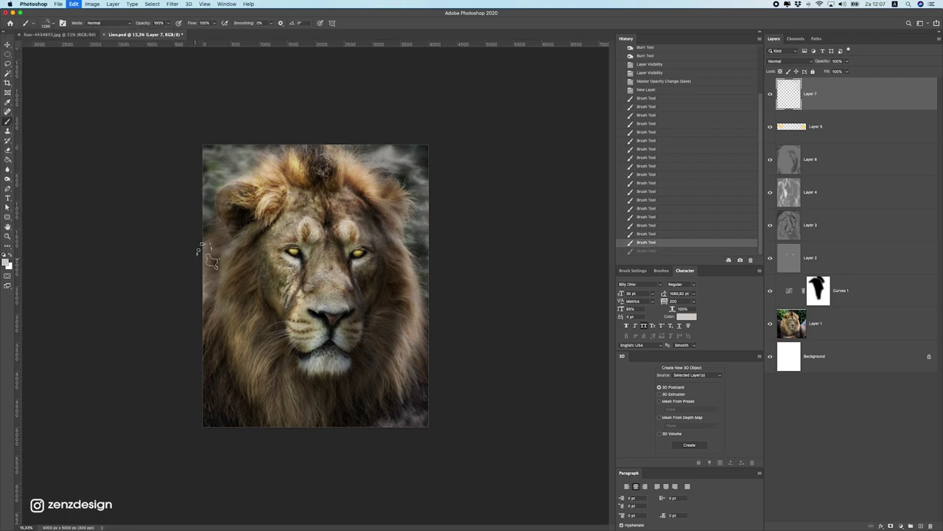
key("ctrl+alt+z")
key("ctrl+alt+z")
key("ctrl+alt+z")
key("ctrl+alt+z")
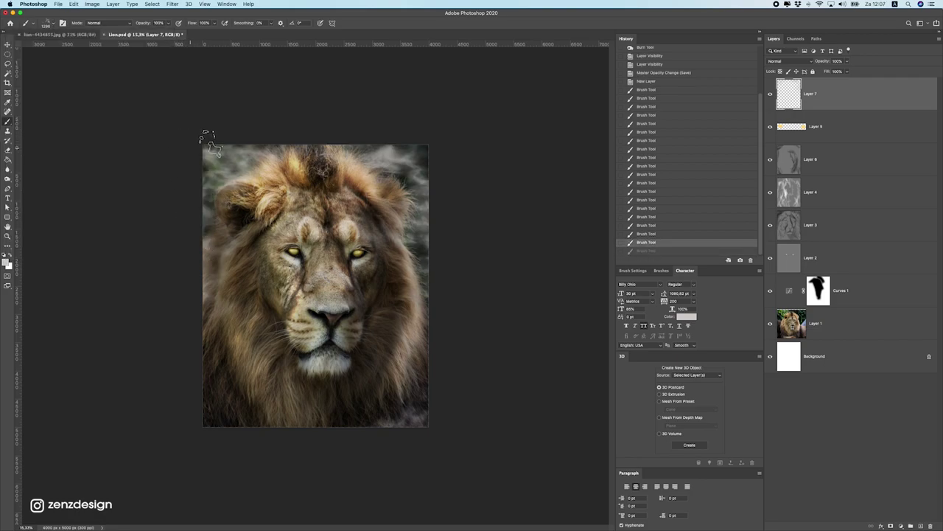
Using a larger mist brush, stamp mist along the lion's right edge and around the upper mane
scroll(315, 285, "down", 5)
scroll(316, 286, "up", 4)
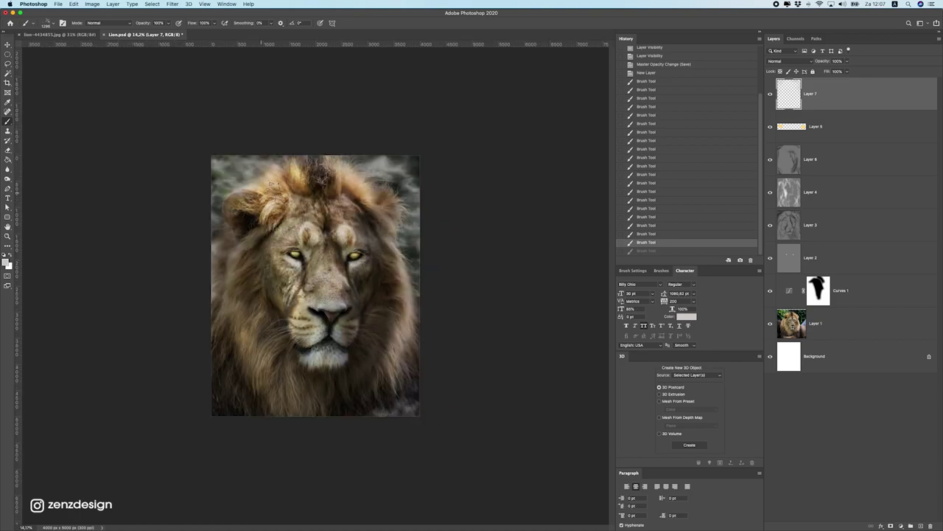
left_click(46, 23)
scroll(87, 167, "up", 2)
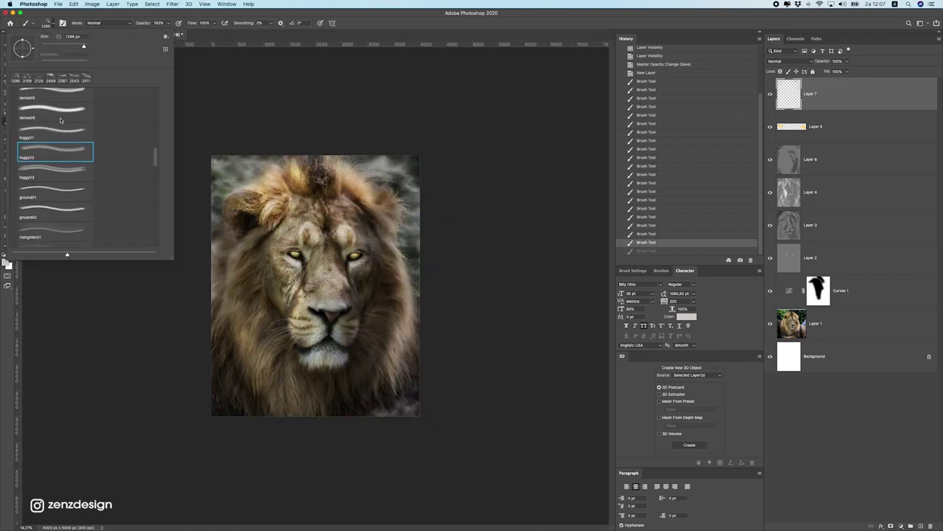
left_click(55, 111)
left_click(221, 176)
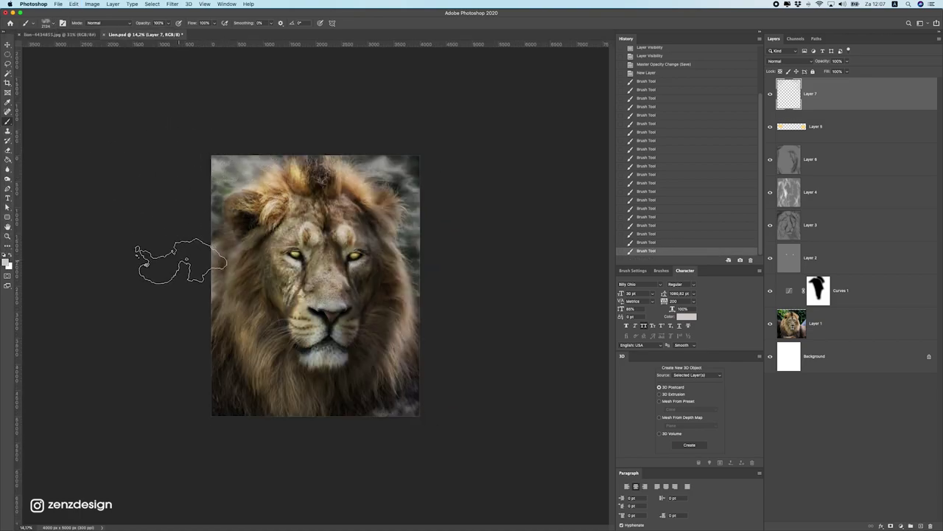
key("ctrl+z")
left_click(378, 426)
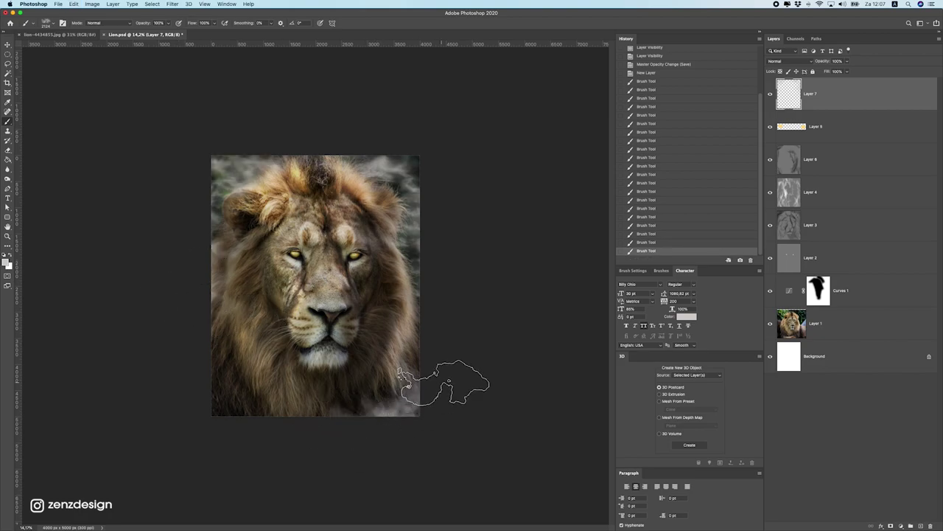
left_click(461, 377)
left_click(451, 257)
left_click(447, 236)
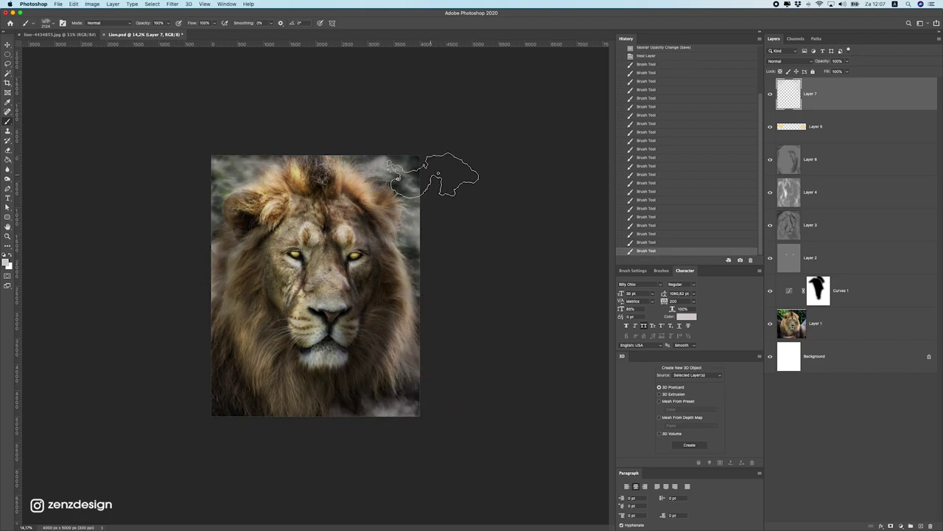
Compare the latest mist stamp on and off, then remove it
key("ctrl+z")
key("ctrl+shift+z")
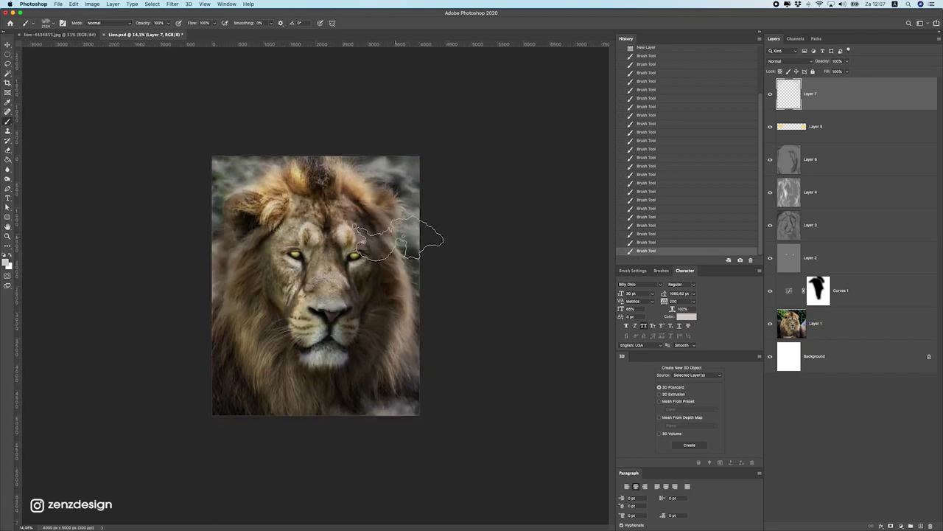
key("ctrl+z")
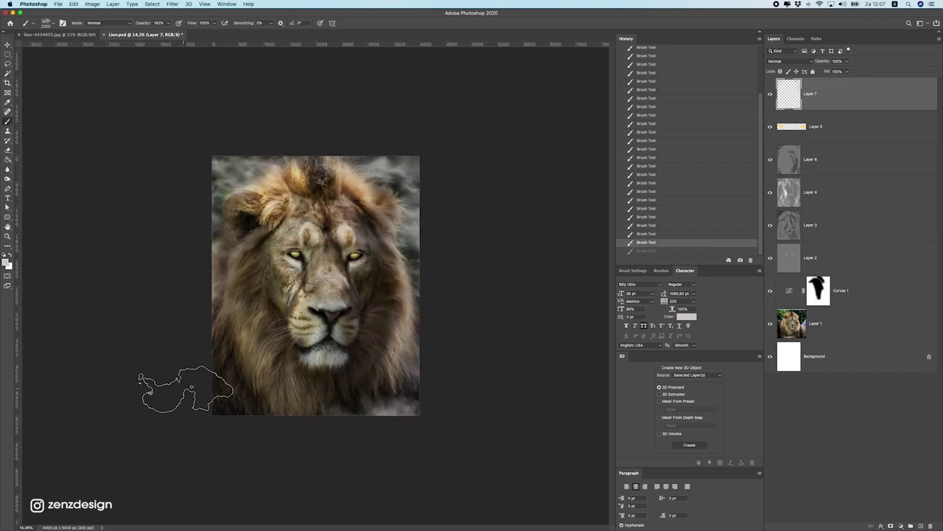
key("ctrl+shift+z")
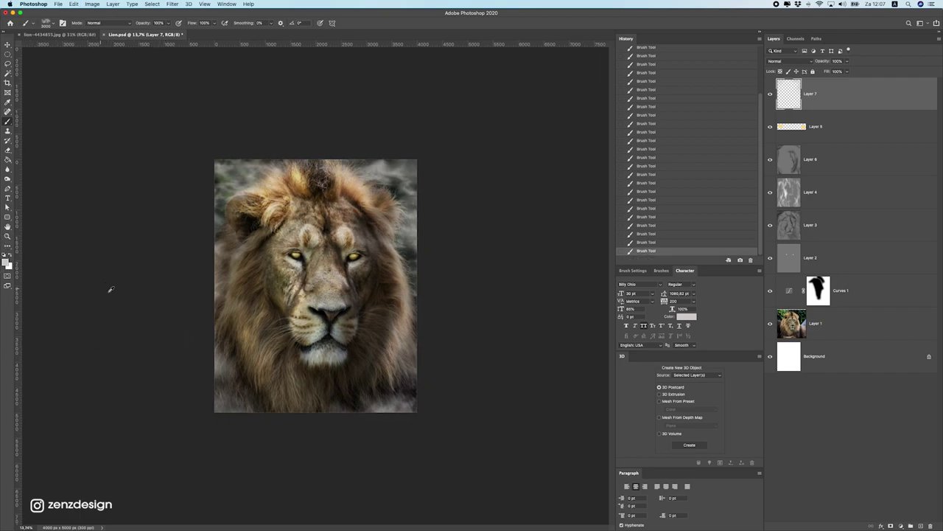
key("ctrl+plus")
key("ctrl+minus")
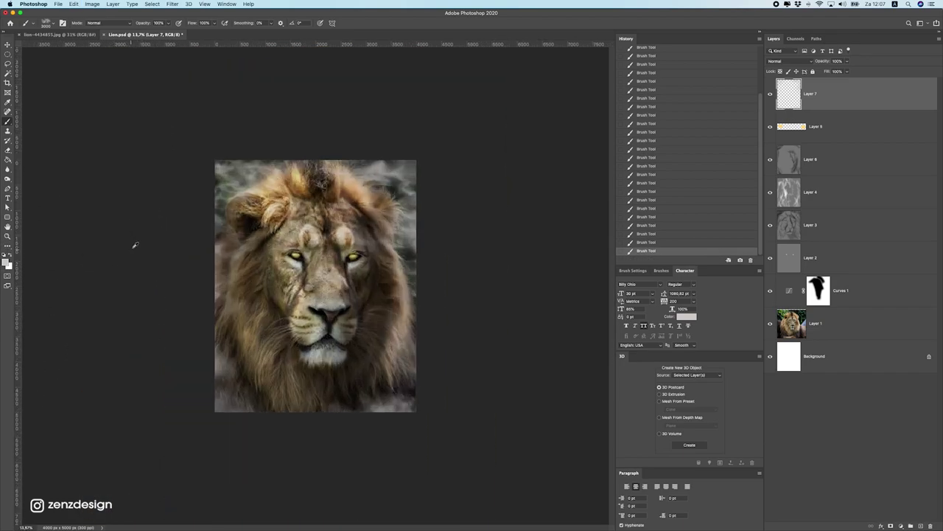
key("ctrl+z")
key("ctrl+z")
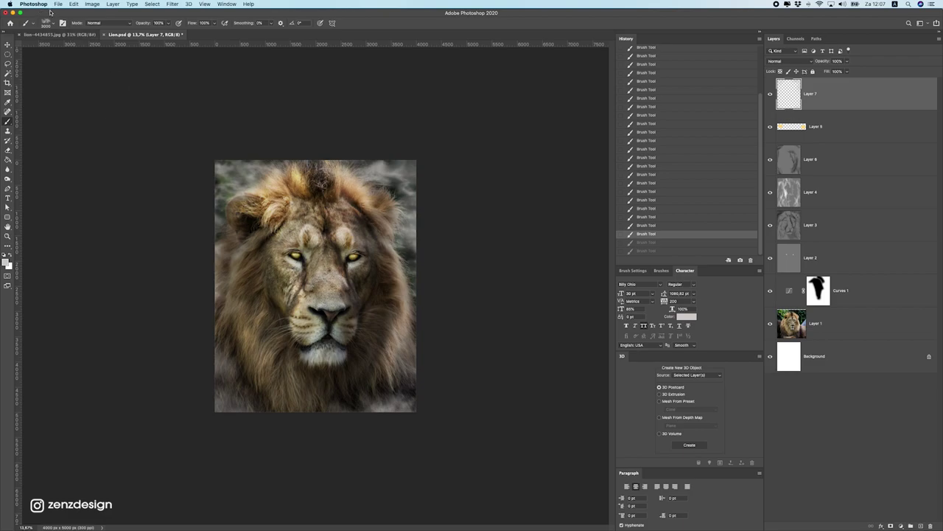
Pick a slightly smaller smoke brush, restore the undone stroke, then undo the final smoke stamp
left_click(46, 23)
left_click(56, 148)
key("Return")
key("ctrl+shift+z")
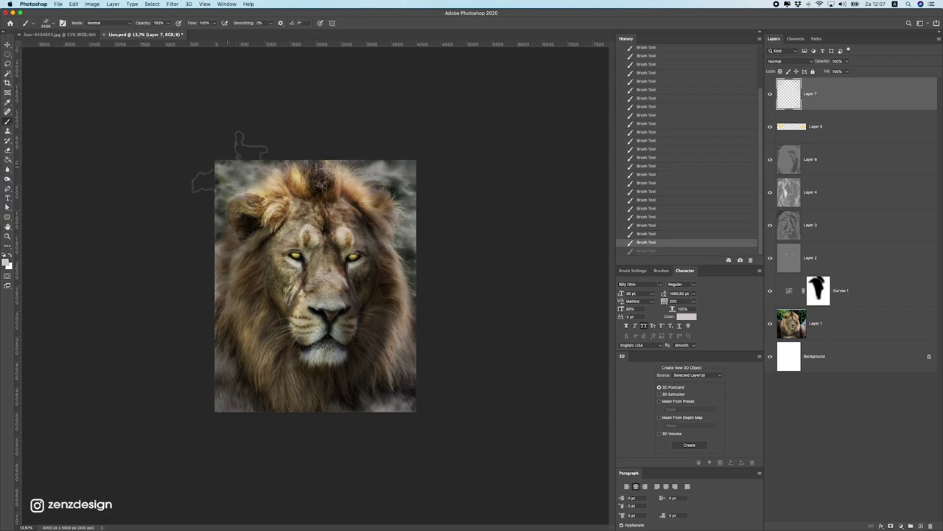
key("ctrl+shift+z")
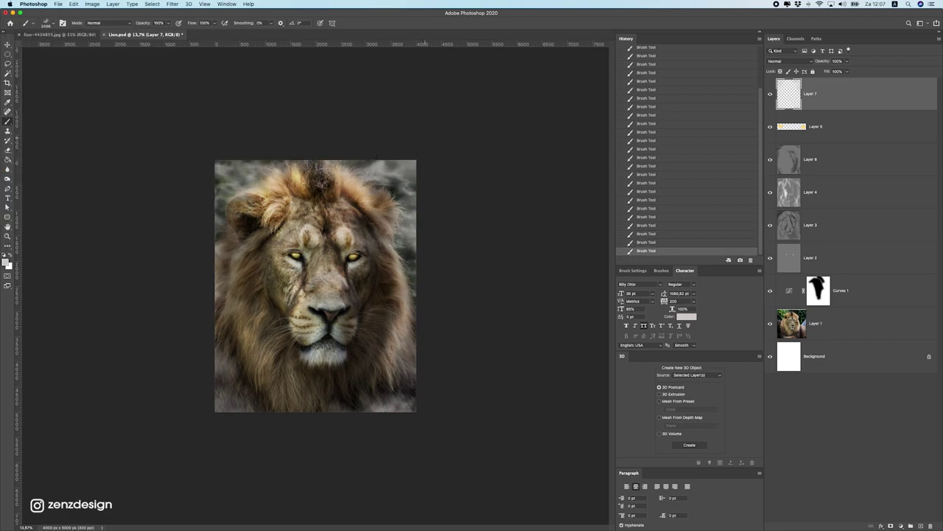
key("ctrl+z")
key("ctrl+shift+z")
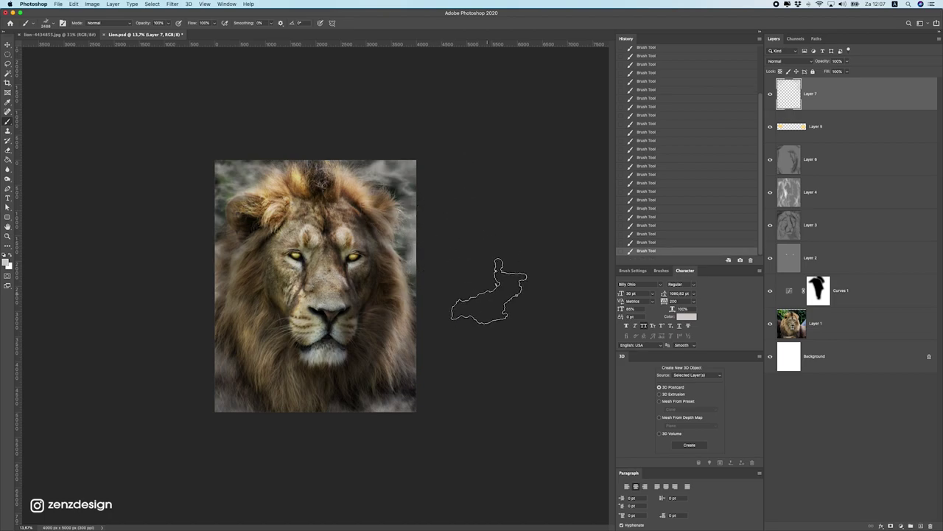
scroll(203, 306, "down", 5)
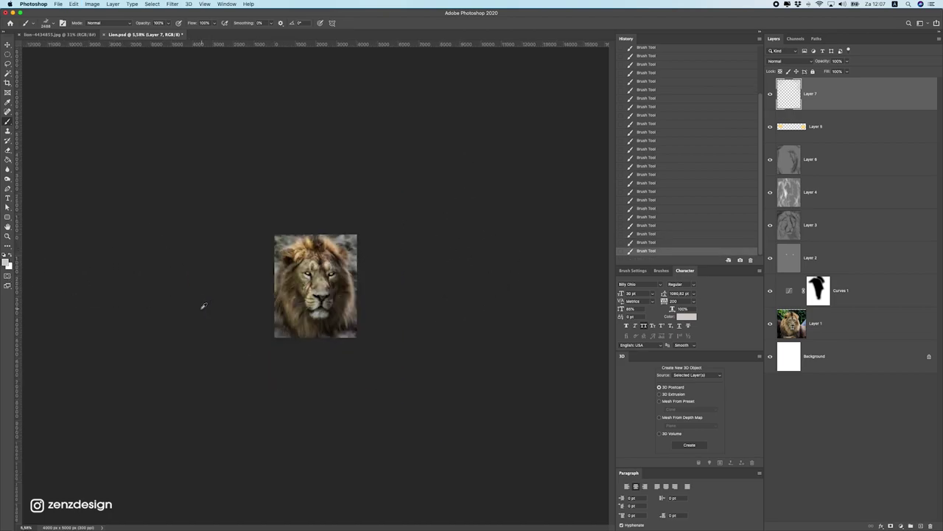
scroll(203, 306, "up", 5)
key("ctrl+z")
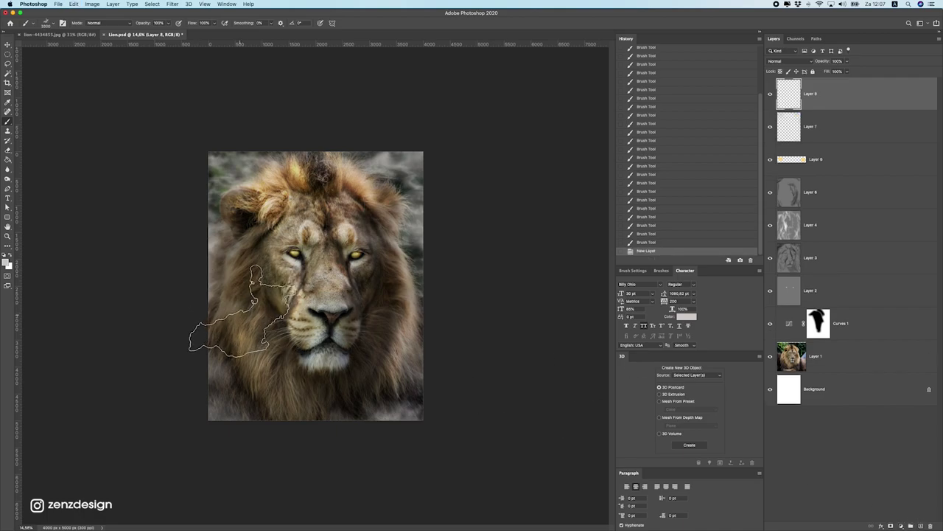
Try a few smoke stamps on Layer 8, then undo them back to an empty layer
left_click(254, 308)
key("ctrl+z")
left_click(159, 325)
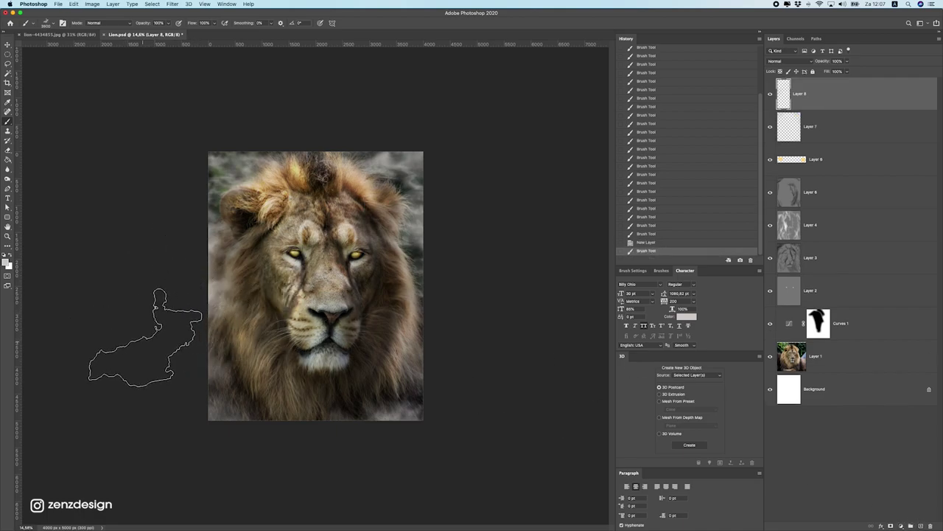
scroll(91, 381, "down", 5)
scroll(109, 369, "up", 4)
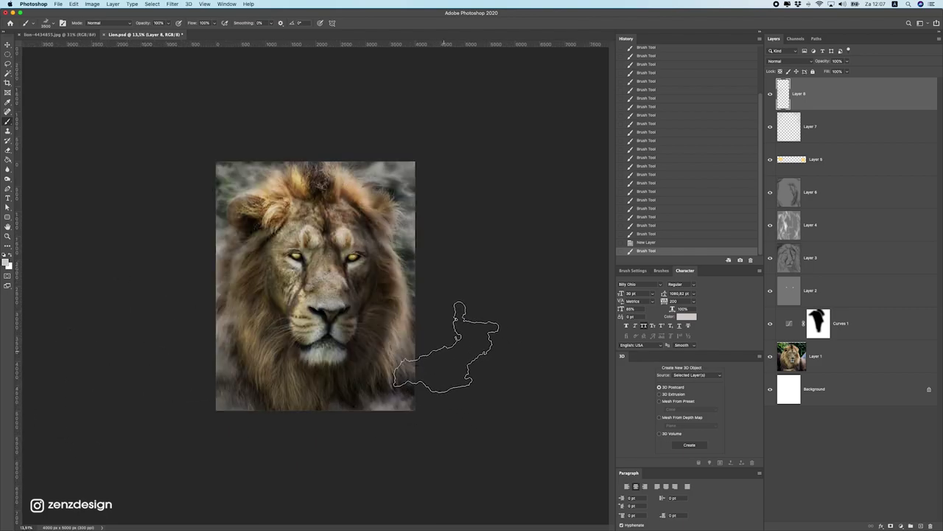
left_click(456, 230)
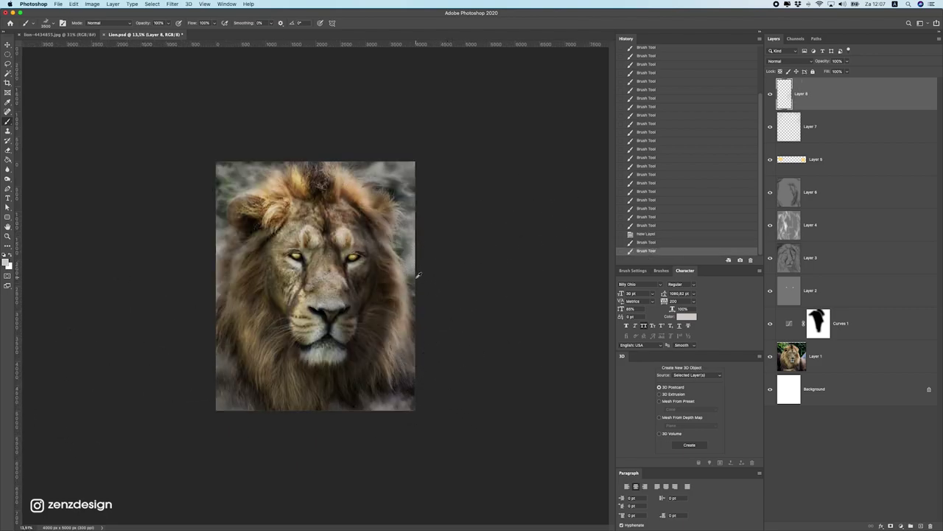
scroll(418, 273, "down", 3)
key("ctrl+z")
key("ctrl+z")
scroll(420, 255, "up", 5)
scroll(293, 235, "down", 3)
scroll(315, 286, "up", 2)
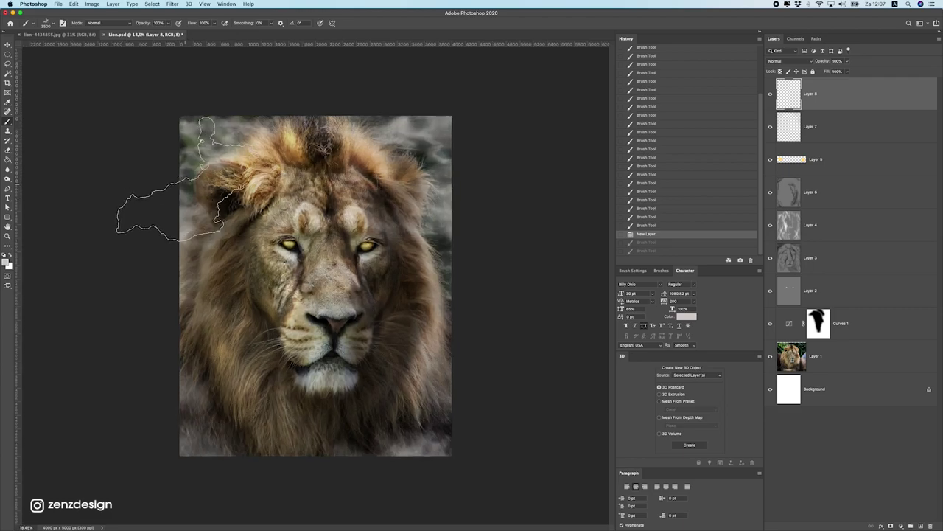
Choose a wispy smoke brush preset and stamp smoke at the top and upper right of the mane
left_click(45, 22)
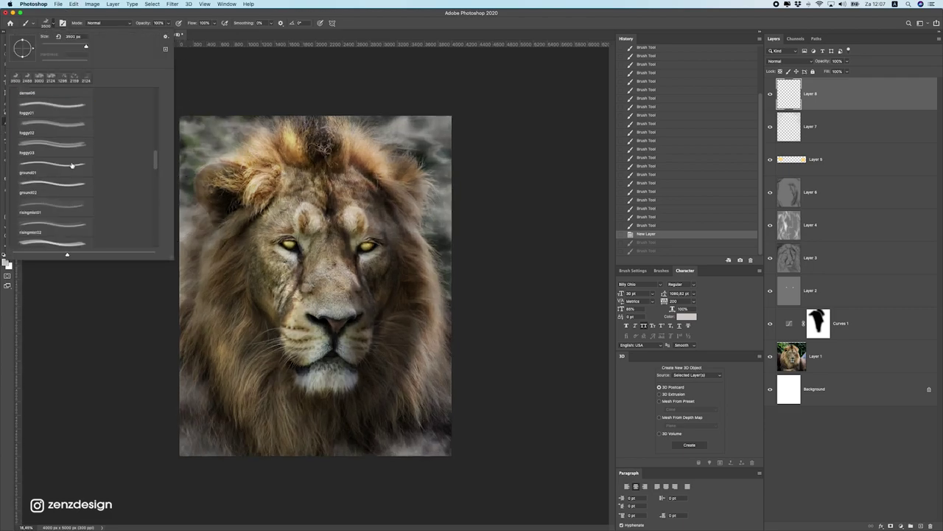
left_click(80, 147)
left_click(220, 179)
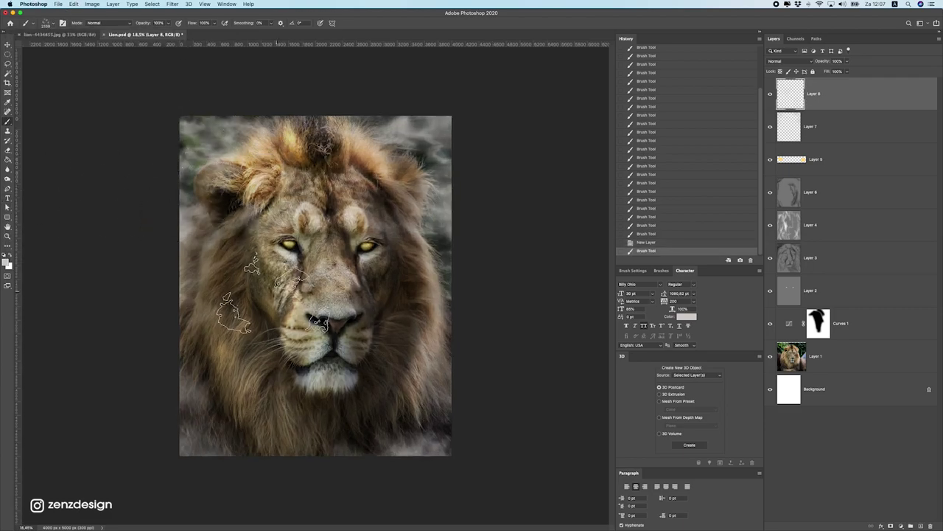
left_click(501, 306)
key("ctrl+z")
left_click(343, 116)
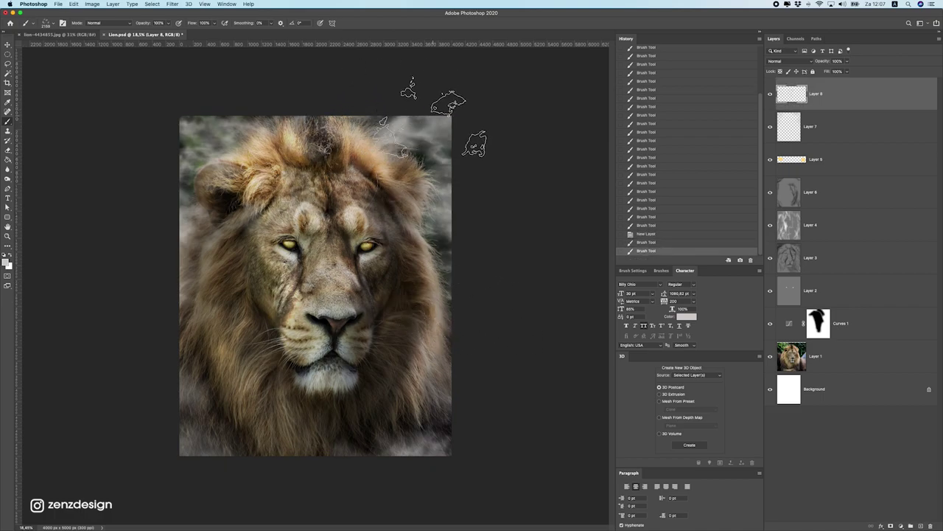
left_click(478, 256)
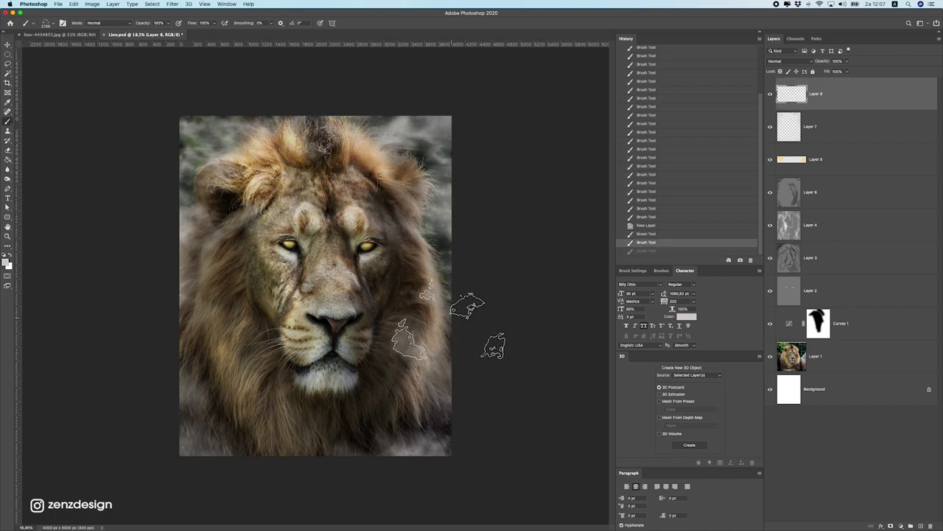
Stamp smoke along the right and left edges, undo the misplaced strokes, and save the document
key("ctrl+minus")
key("ctrl+minus")
left_click(363, 313)
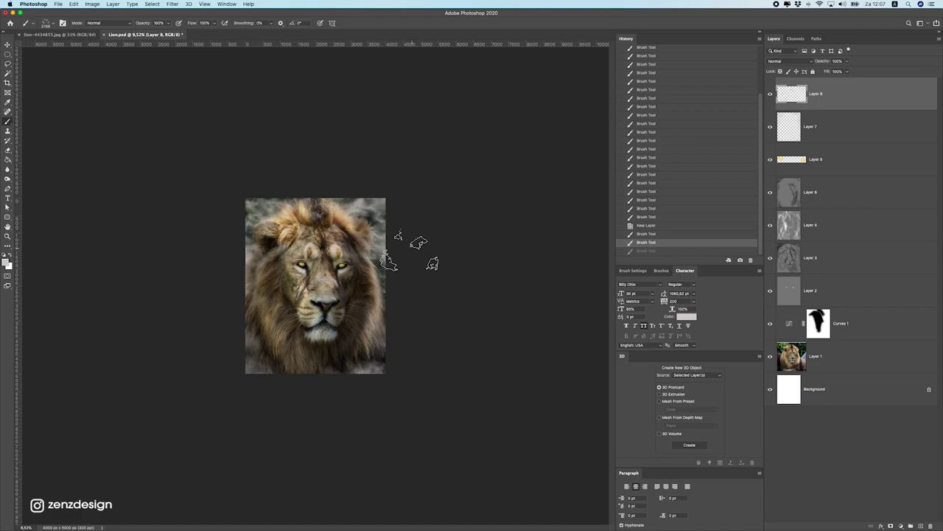
key("ctrl+plus")
left_click(454, 302)
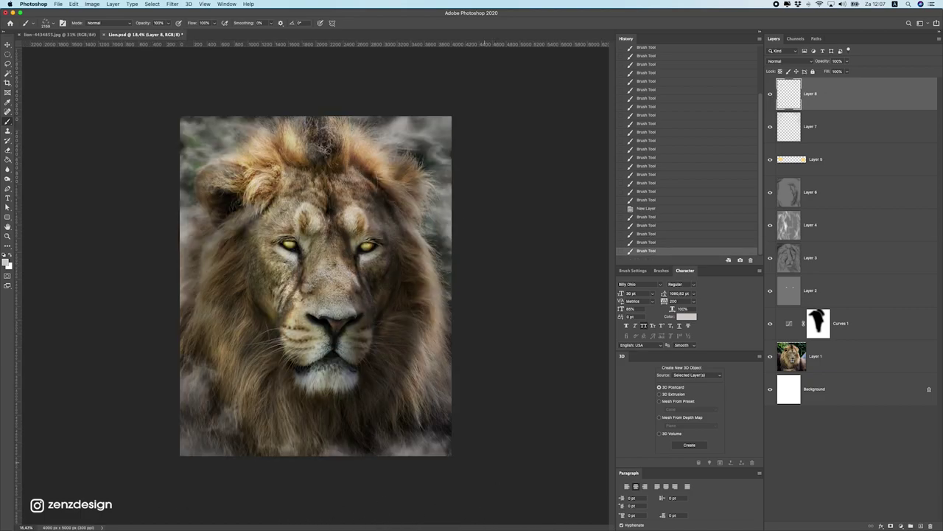
key("ctrl+z")
key("ctrl+z")
left_click(111, 306)
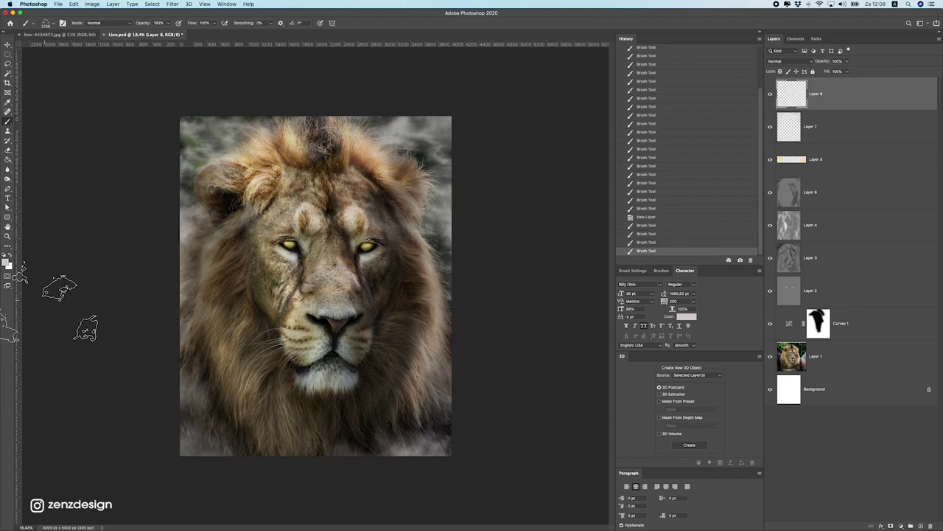
key("ctrl+s")
Add two more smoke stamps on the right edge, then undo them
left_click(502, 235)
left_click(494, 265)
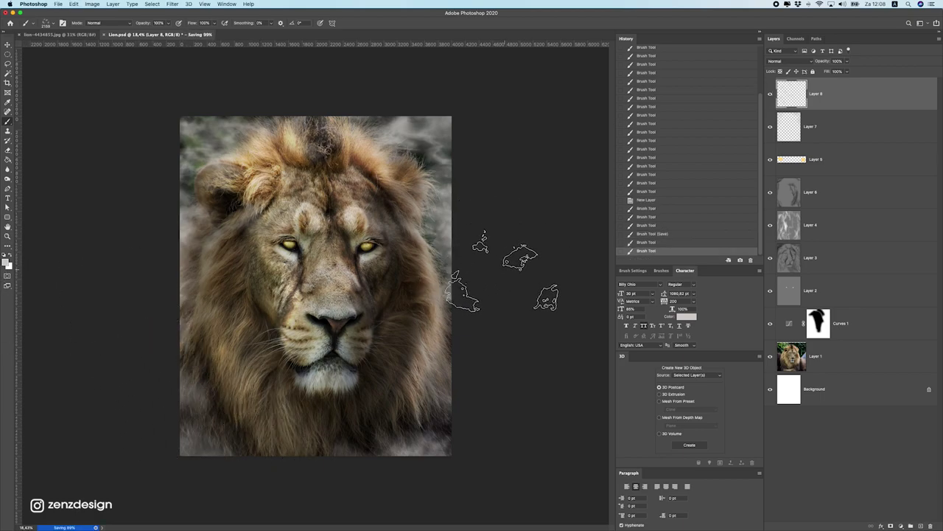
scroll(509, 384, "down", 3, "alt")
scroll(508, 383, "up", 3, "alt")
key("ctrl+z")
key("ctrl+z")
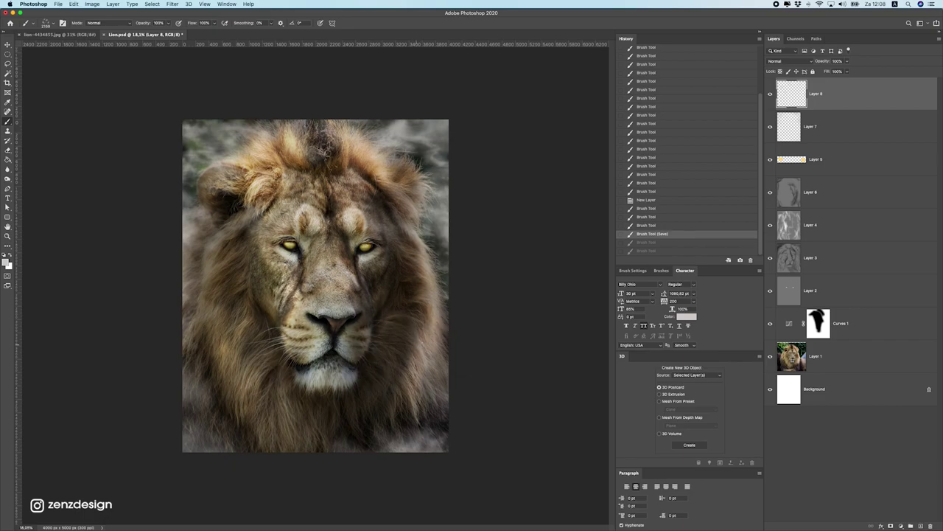
scroll(415, 343, "down", 3, "alt")
scroll(415, 343, "up", 3, "alt")
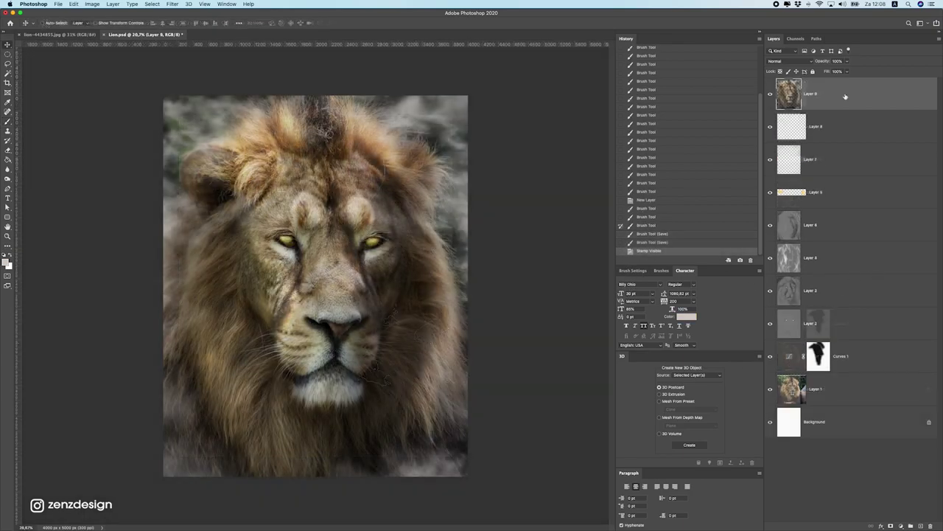
Convert merged Layer 9 to a smart object and open the Camera Raw Filter on it
right_click(820, 96)
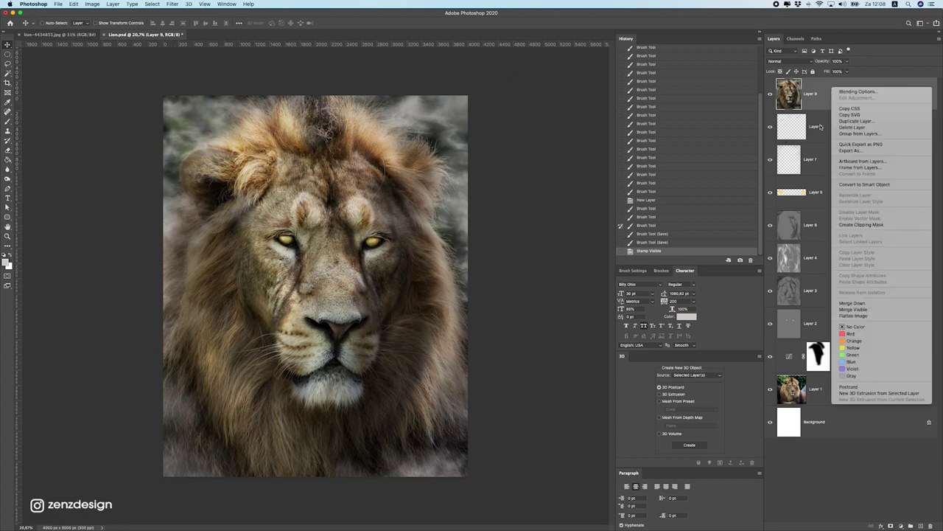
left_click(854, 185)
left_click(225, 4)
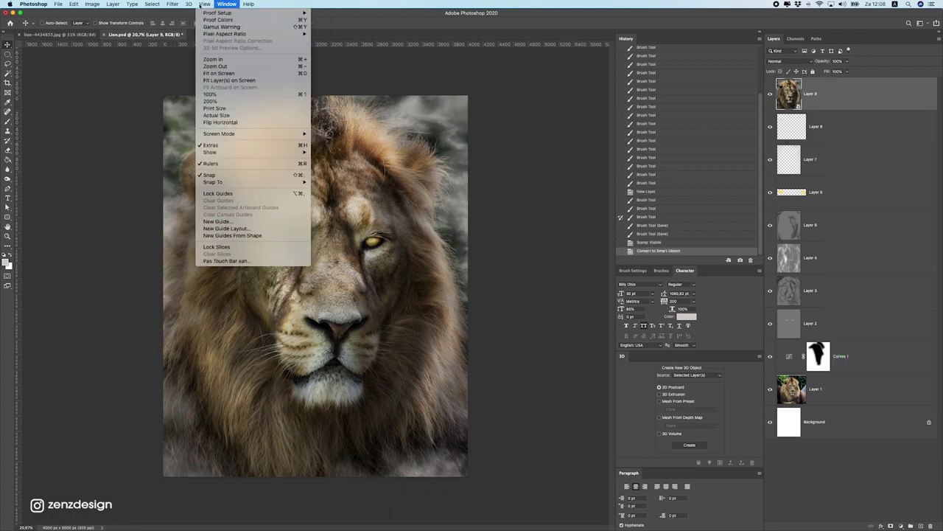
left_click(192, 52)
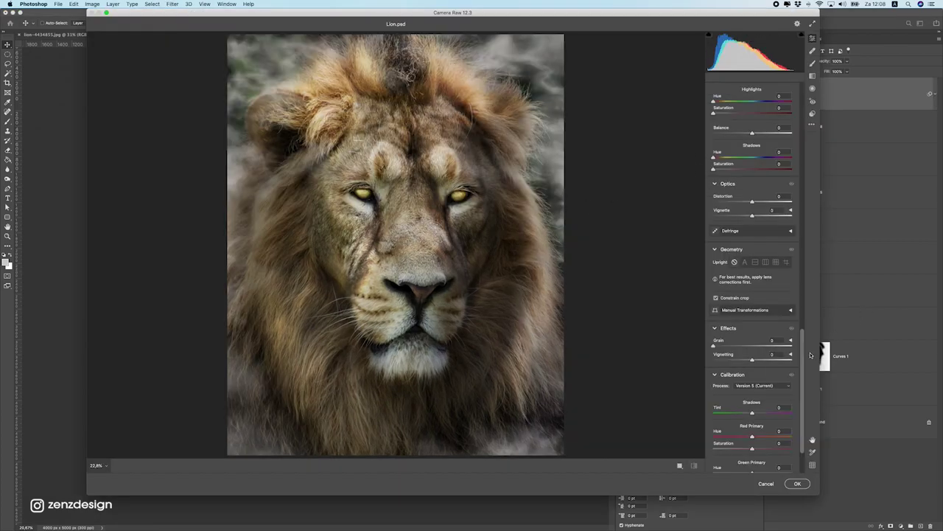
Work the Camera Raw Basic sliders, resetting temperature, exposure and contrast after previewing contrast levels
mouse_move(802, 346)
left_mouse_down()
mouse_move(796, 153)
mouse_move(770, 147)
mouse_move(746, 178)
left_mouse_up()
double_click(751, 148)
double_click(755, 178)
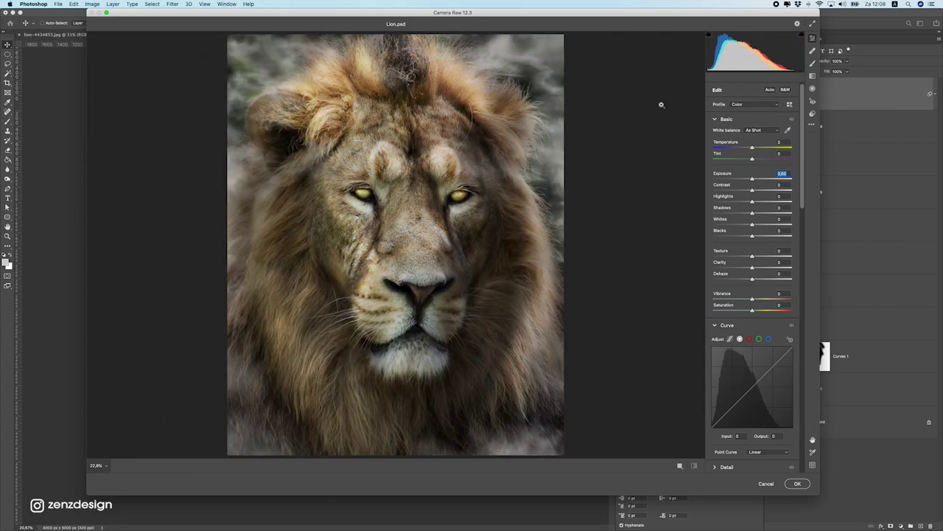
mouse_move(755, 191)
left_mouse_down()
mouse_move(770, 190)
mouse_move(750, 179)
mouse_move(762, 194)
mouse_move(719, 212)
mouse_move(749, 212)
mouse_move(765, 237)
mouse_move(726, 253)
mouse_move(752, 255)
mouse_move(761, 267)
mouse_move(744, 277)
mouse_move(751, 278)
mouse_move(740, 296)
mouse_move(755, 307)
left_mouse_up()
double_click(752, 189)
scroll(753, 291, "down", 1)
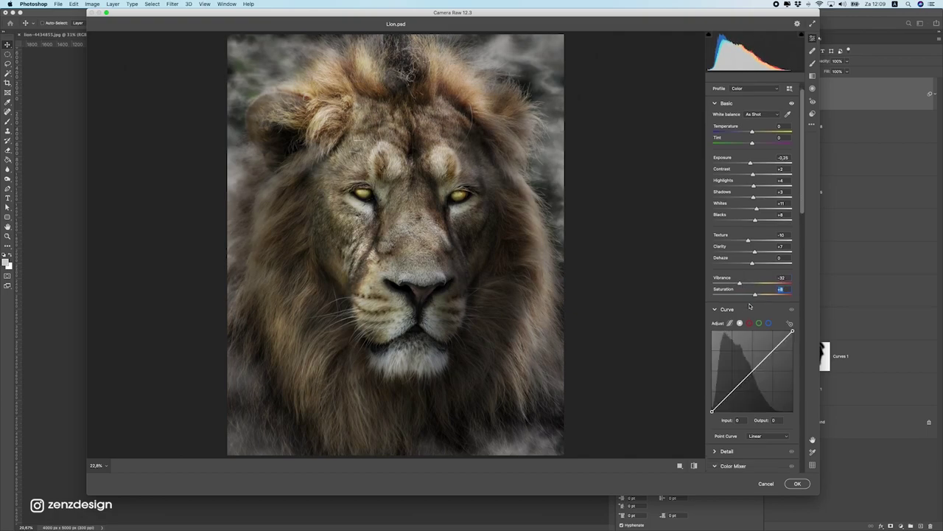
scroll(746, 354, "down", 3)
Reset the Reds and Oranges hue sliders to 0 in the Color Mixer's Hue view
left_click_drag(802, 209, 810, 295)
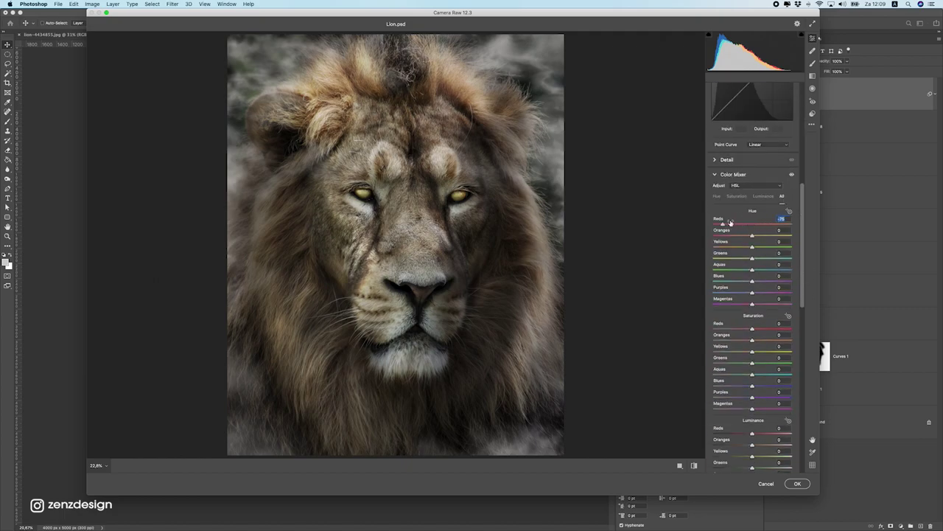
left_click_drag(730, 222, 750, 230)
left_click(715, 206)
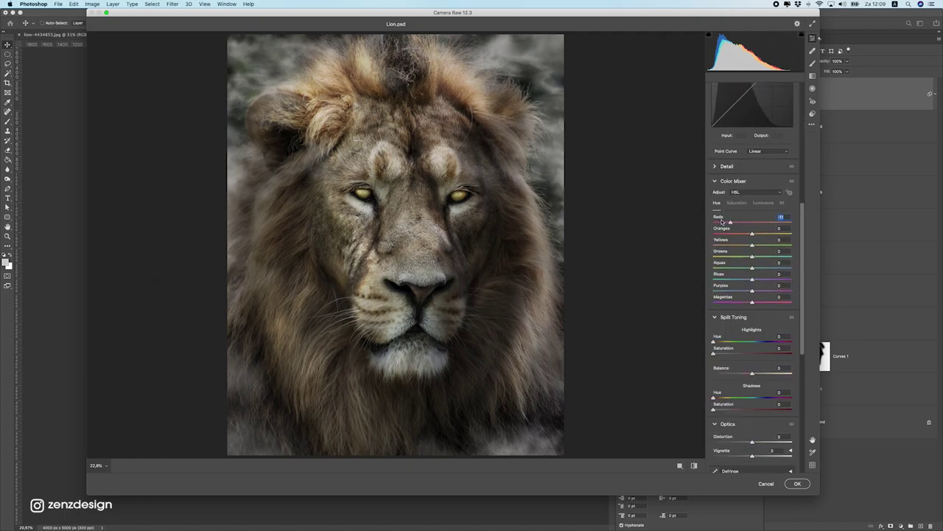
left_click_drag(752, 234, 712, 231)
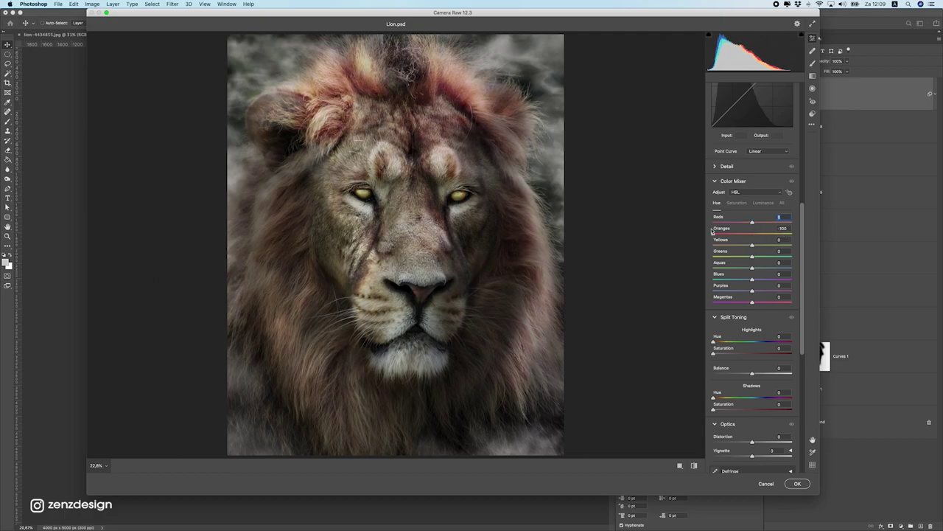
type("0")
left_click(733, 243)
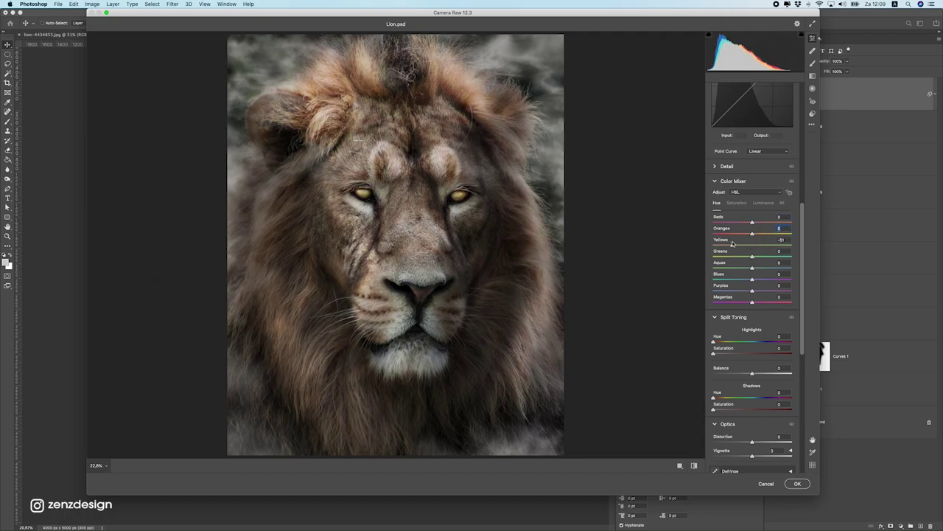
Shift the Yellows hue toward neutral, lower Yellows saturation, and brighten Yellows luminance
left_click_drag(732, 243, 736, 248)
scroll(767, 279, "down", 1)
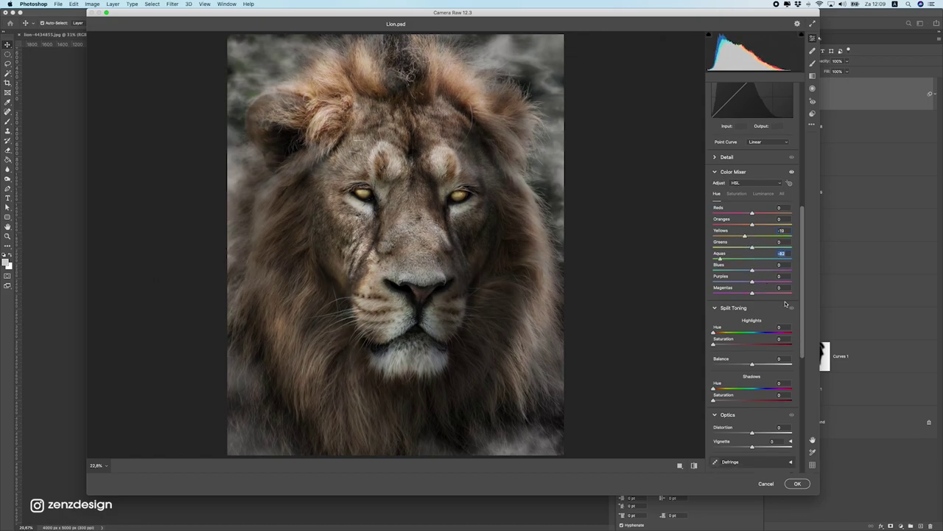
left_click(737, 194)
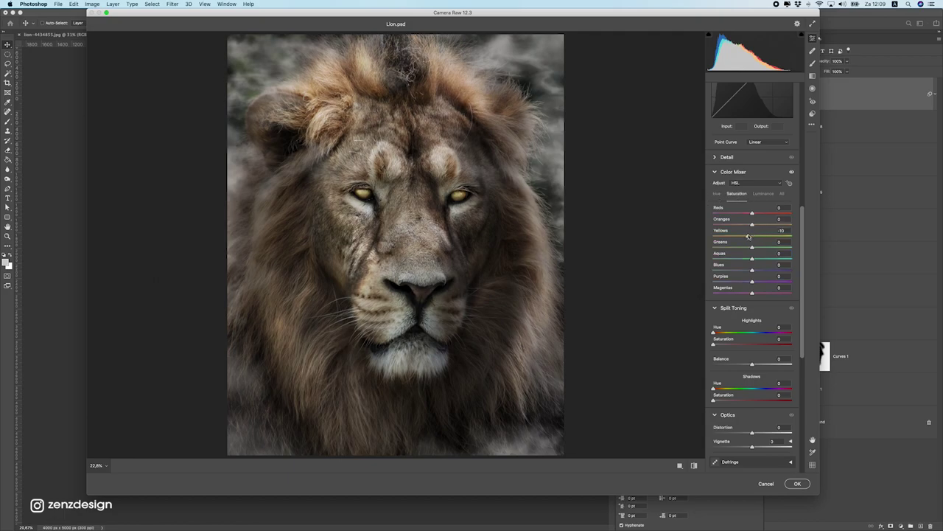
mouse_move(749, 235)
left_mouse_down()
mouse_move(727, 235)
mouse_move(779, 237)
mouse_move(753, 234)
left_mouse_up()
left_click(763, 193)
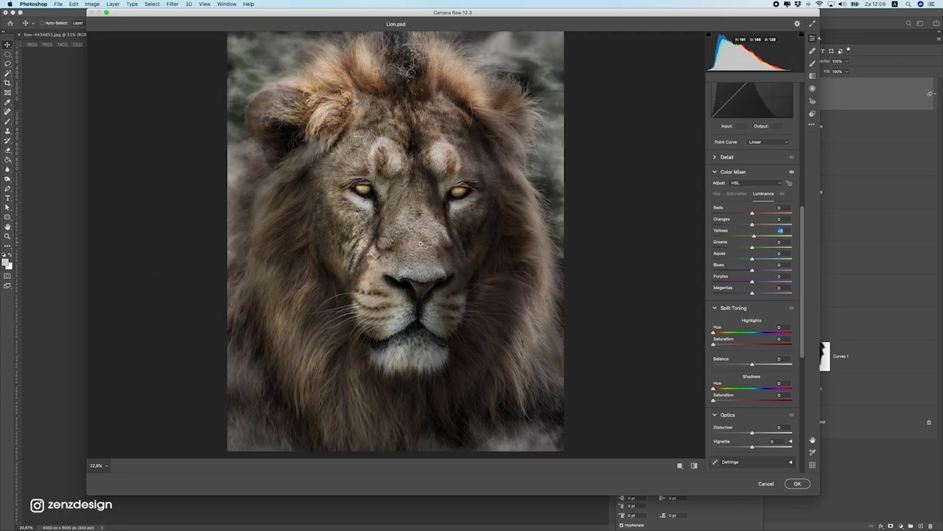
scroll(787, 373, "down", 2)
Try a Red Primary hue shift in Calibration, then reset it to 0
left_click_drag(802, 348, 795, 452)
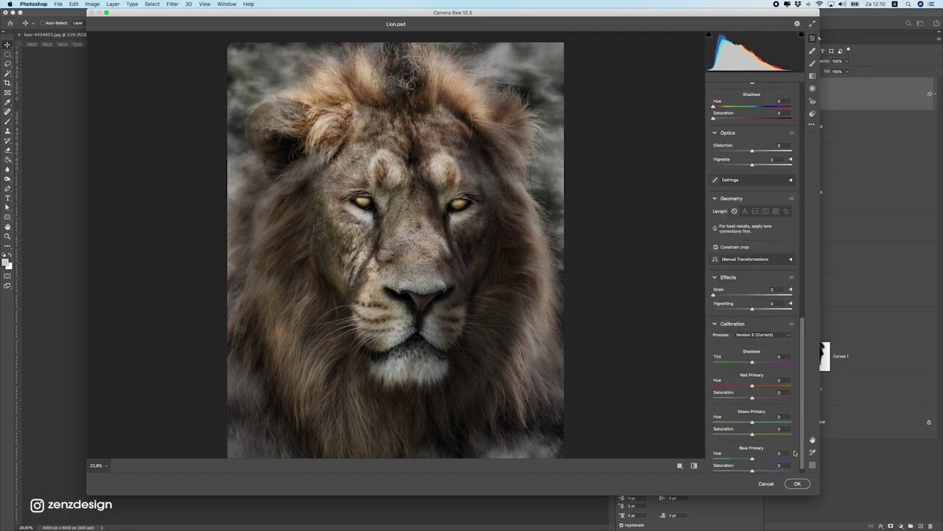
mouse_move(752, 384)
left_mouse_down()
mouse_move(708, 384)
mouse_move(770, 398)
mouse_move(760, 401)
left_mouse_up()
double_click(723, 385)
Darken the corners with a strong Optics vignette, ease it slightly, and apply the Camera Raw filter
left_click_drag(800, 430, 787, 375)
left_click_drag(733, 316, 692, 309)
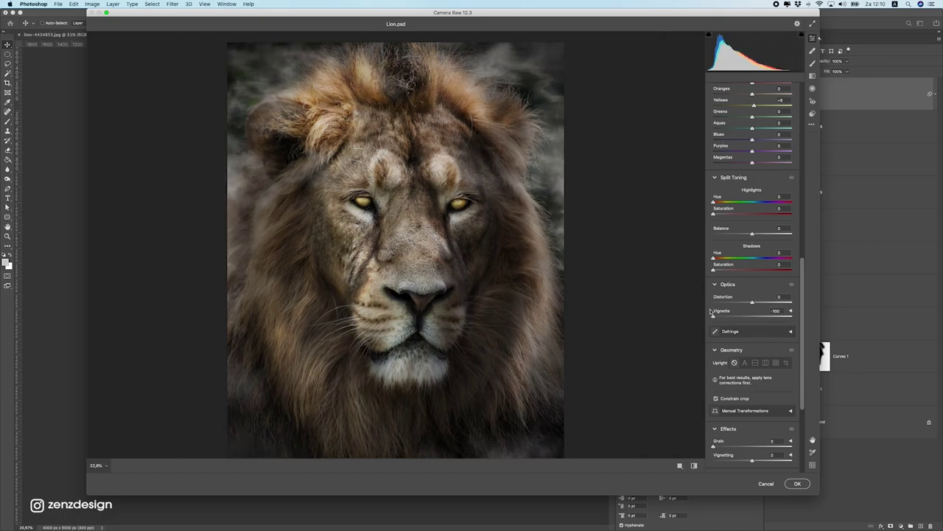
scroll(733, 252, "up", 2)
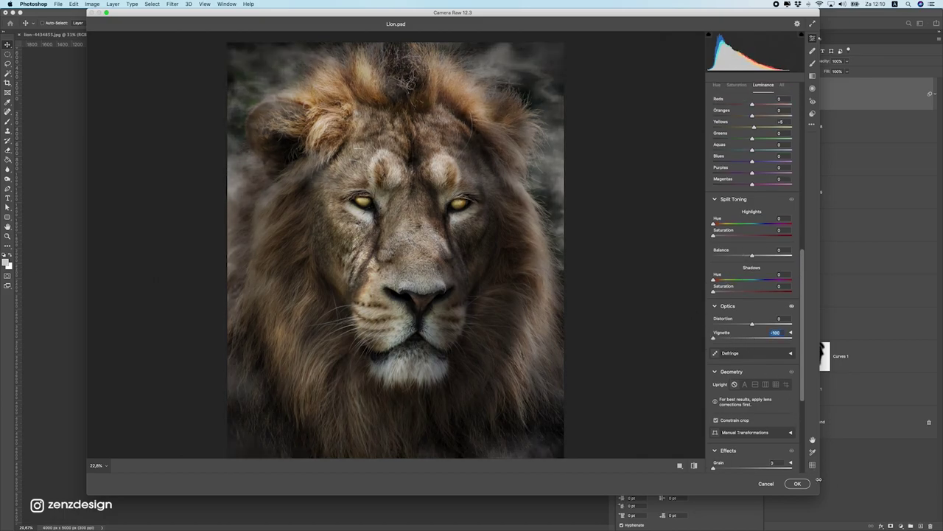
left_click_drag(731, 341, 719, 338)
left_click(803, 485)
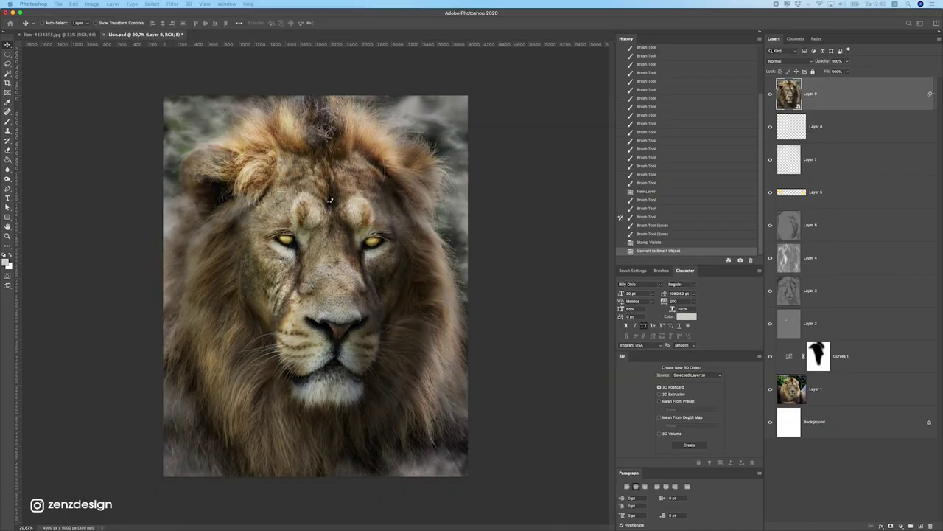